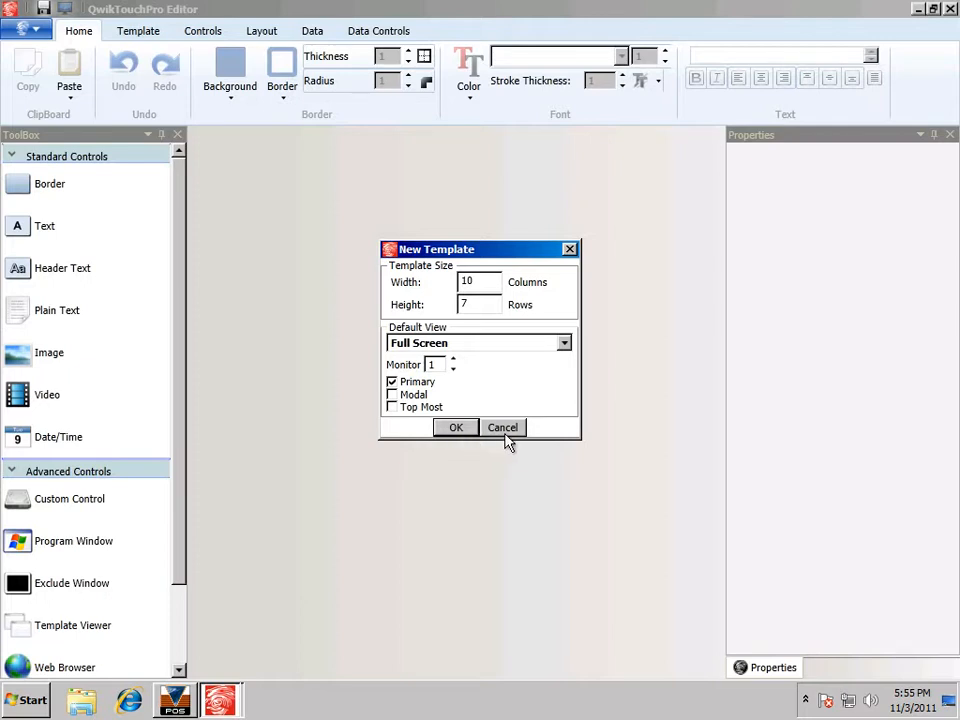
Dismiss the new template dialog and open the existing template Standard16x11.qtt
click(504, 432)
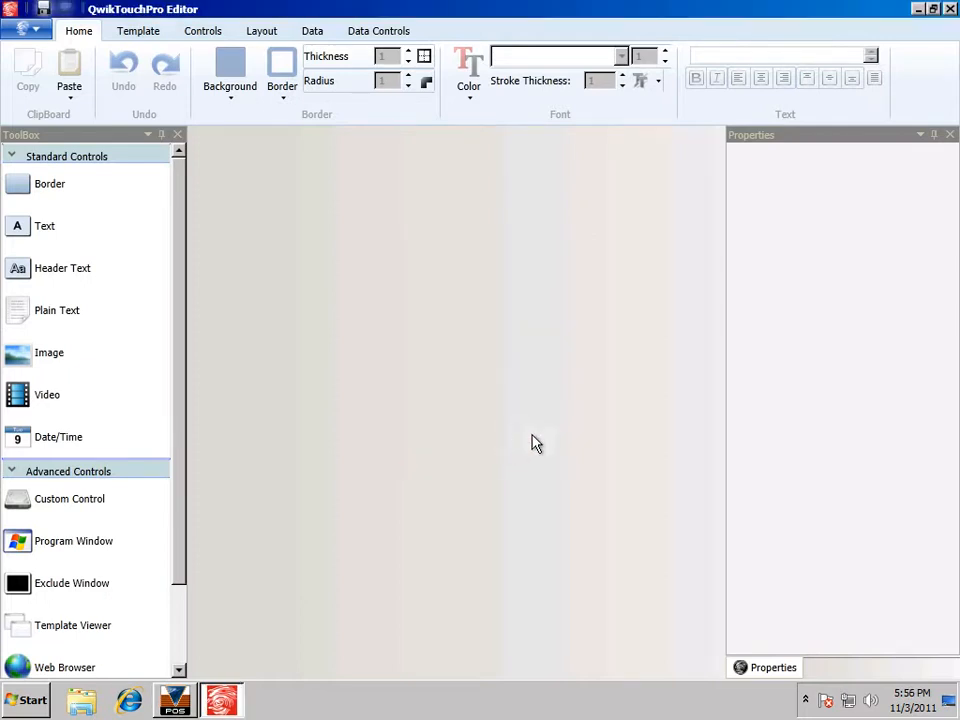
click(21, 34)
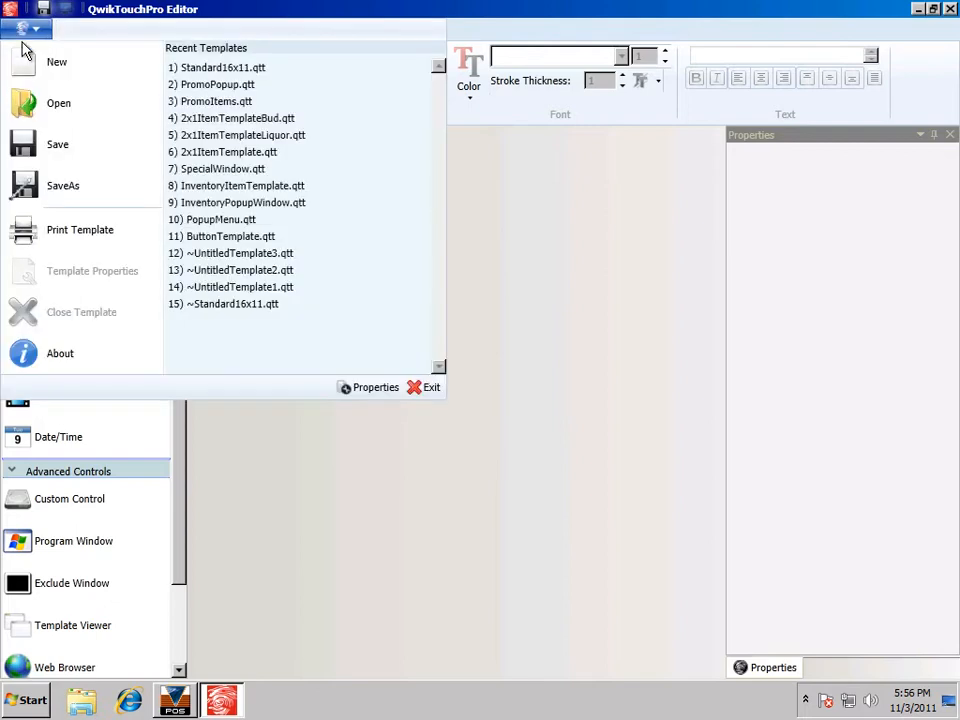
click(40, 108)
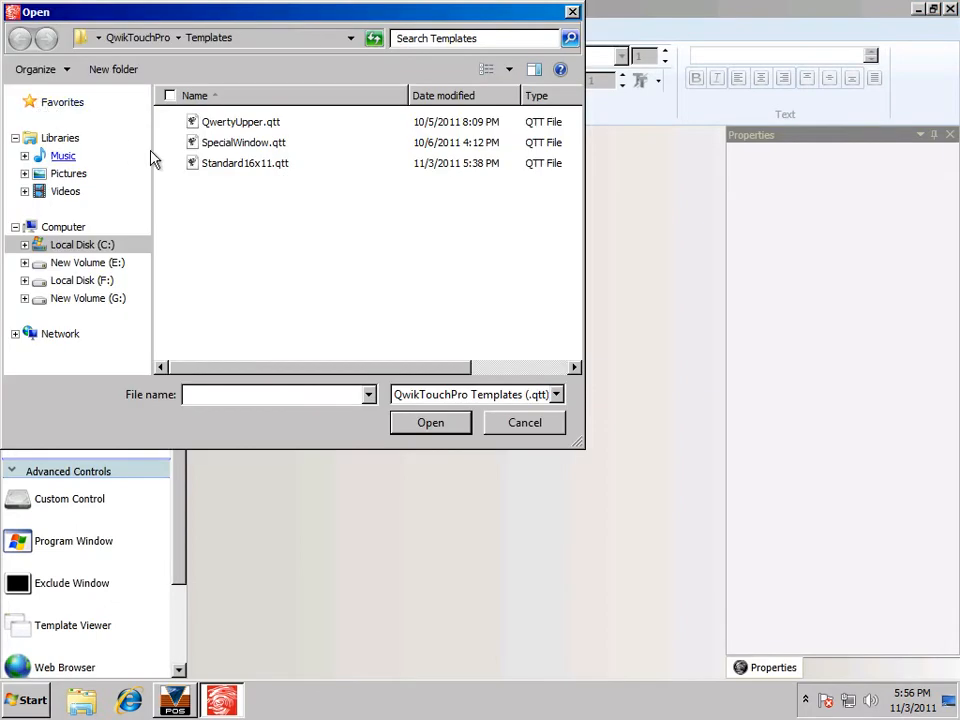
click(216, 170)
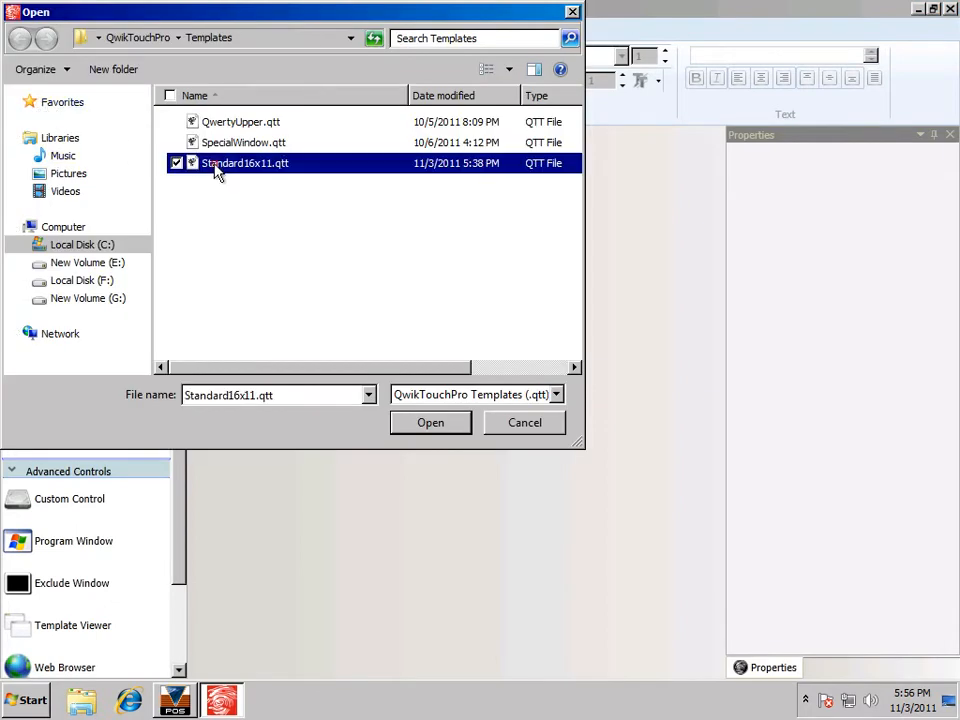
click(430, 422)
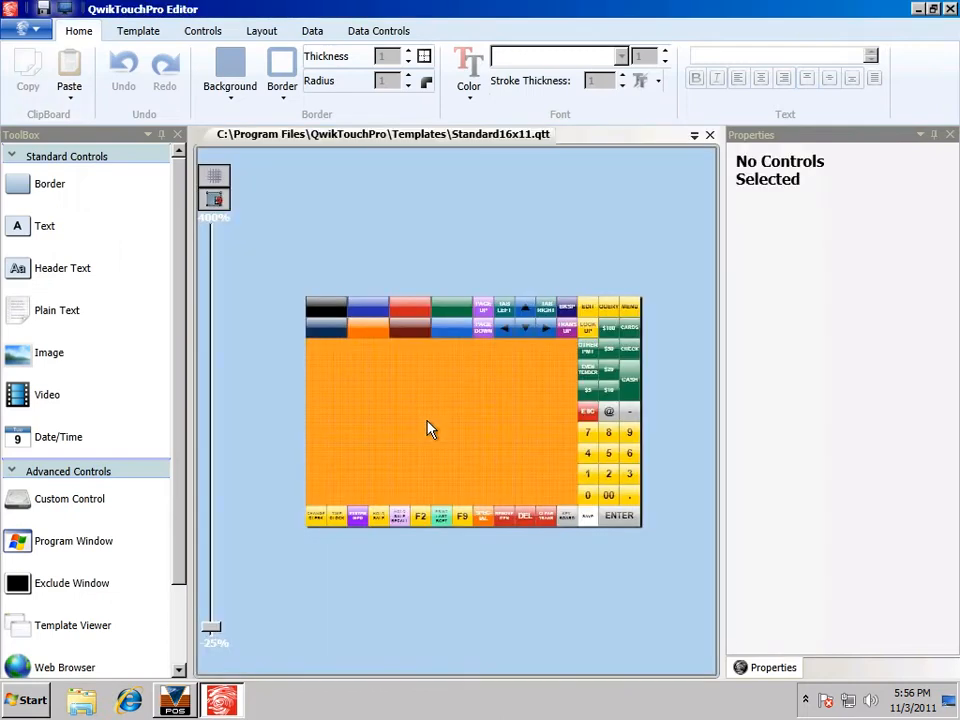
Label the blank black button at the upper-left corner of the template PROMO
scroll(431, 437, up, 1)
scroll(435, 444, down, 1)
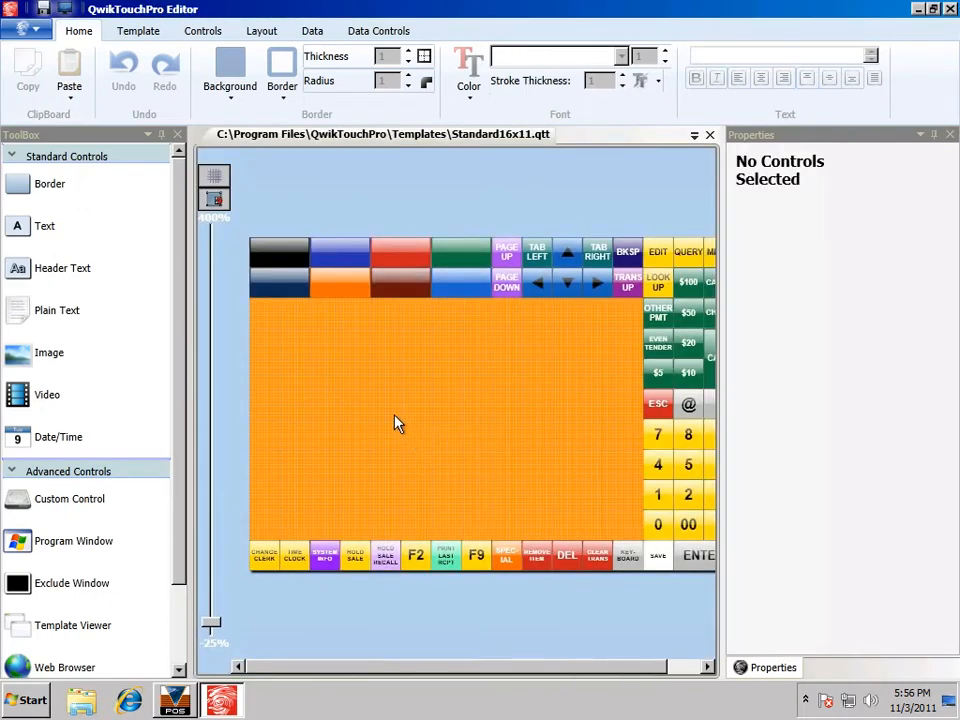
click(278, 258)
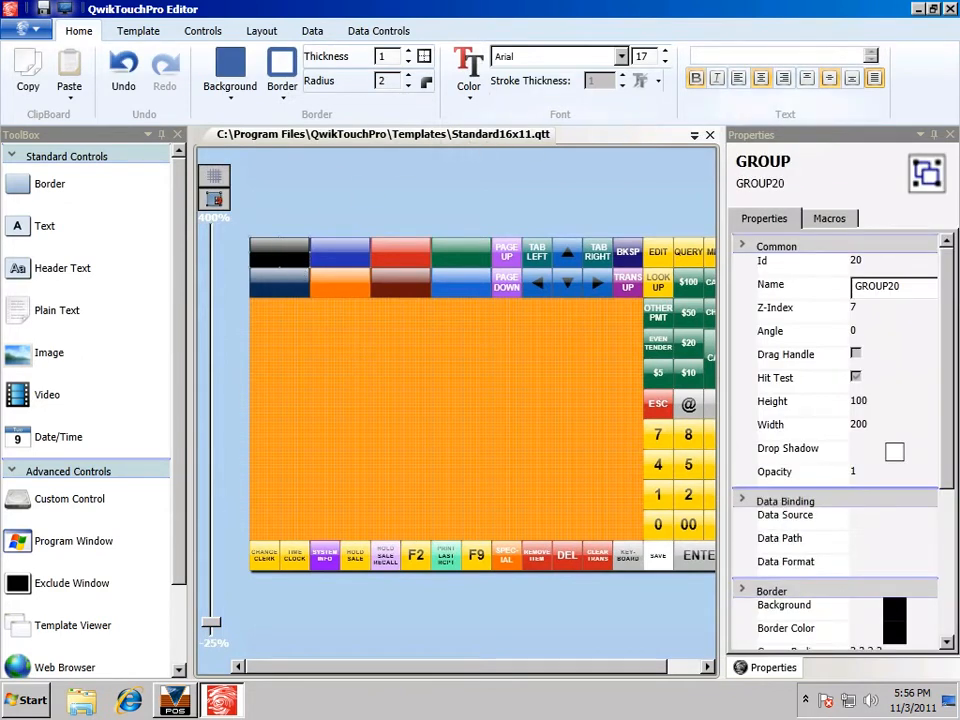
text(PROMO)
Create a new template 16 columns wide and 11 rows high, with the Primary option turned off
click(34, 36)
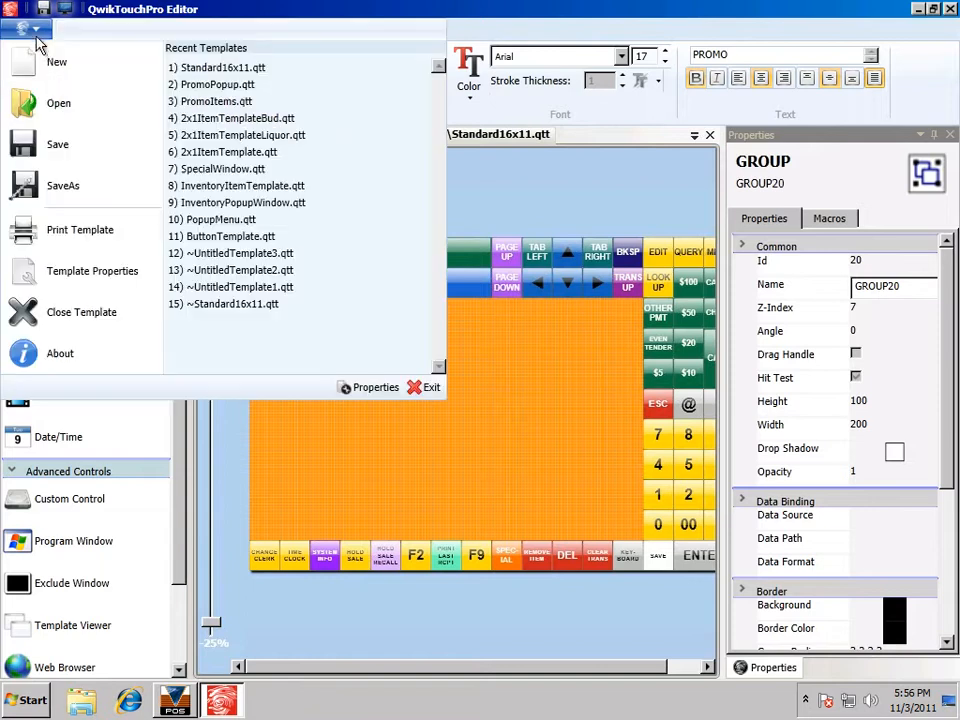
click(56, 63)
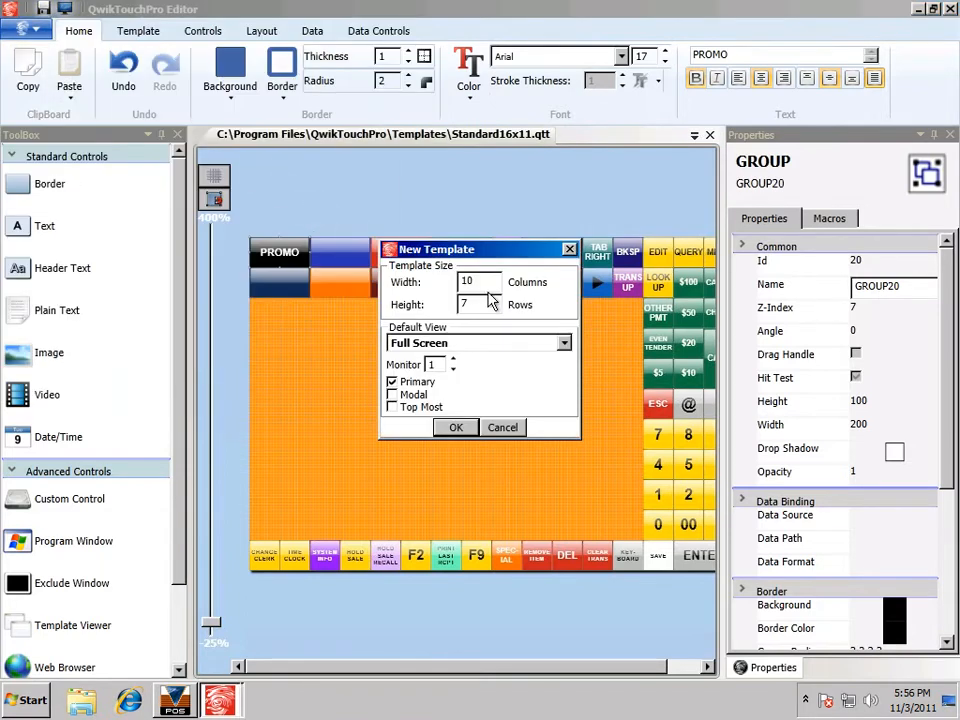
drag(484, 281, 454, 283)
text(16)
text(11)
click(393, 382)
click(455, 430)
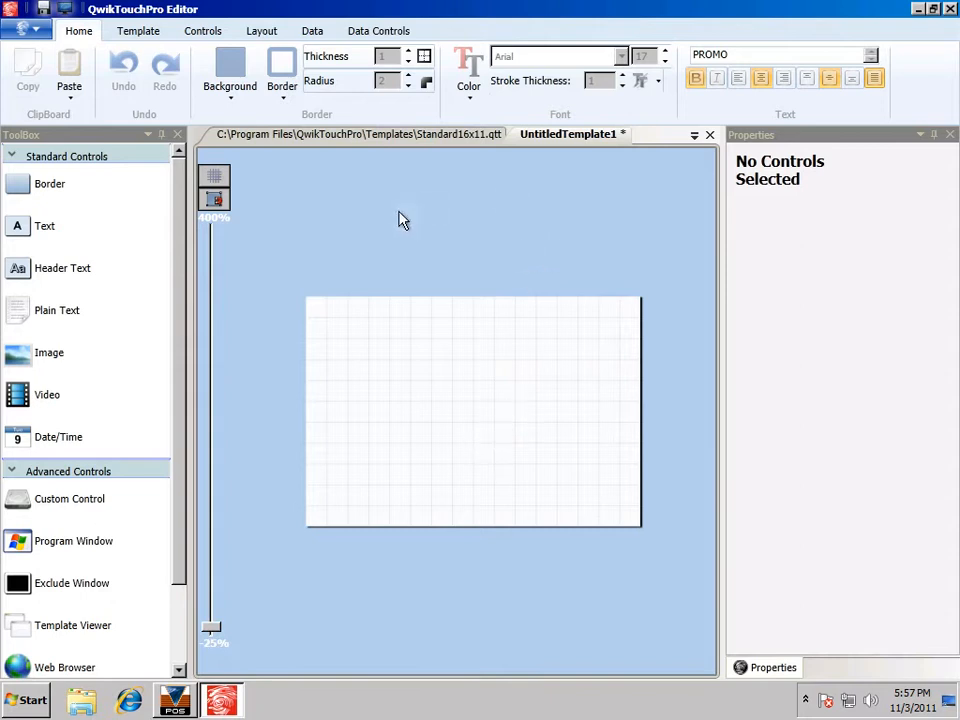
Save the new template as PromoPopup in the Templates folder
click(30, 28)
click(58, 192)
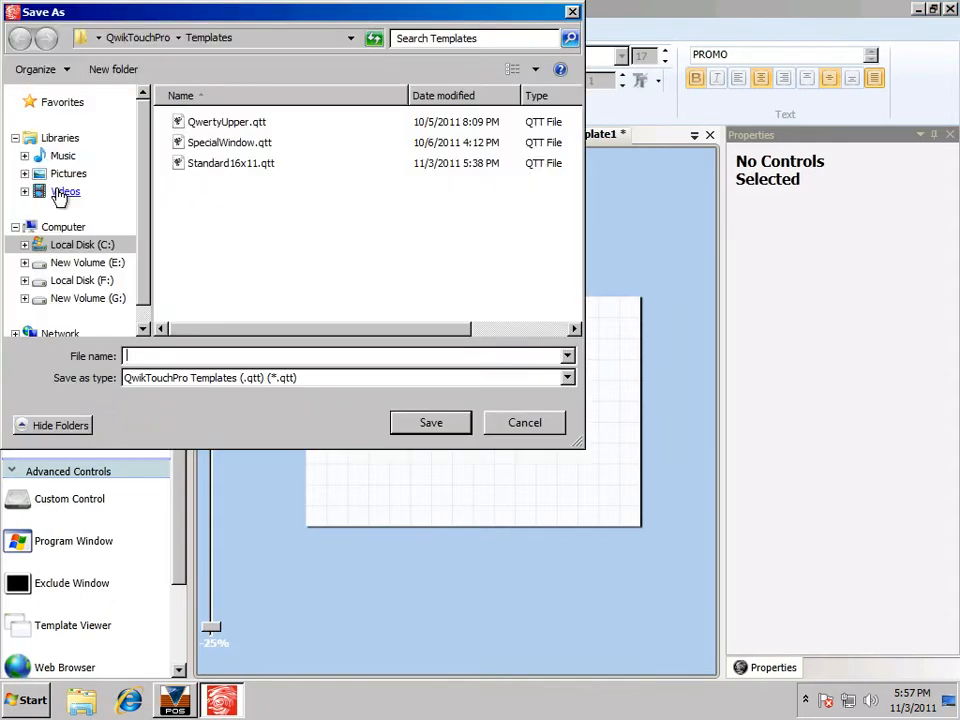
text(PromoPopup)
click(426, 425)
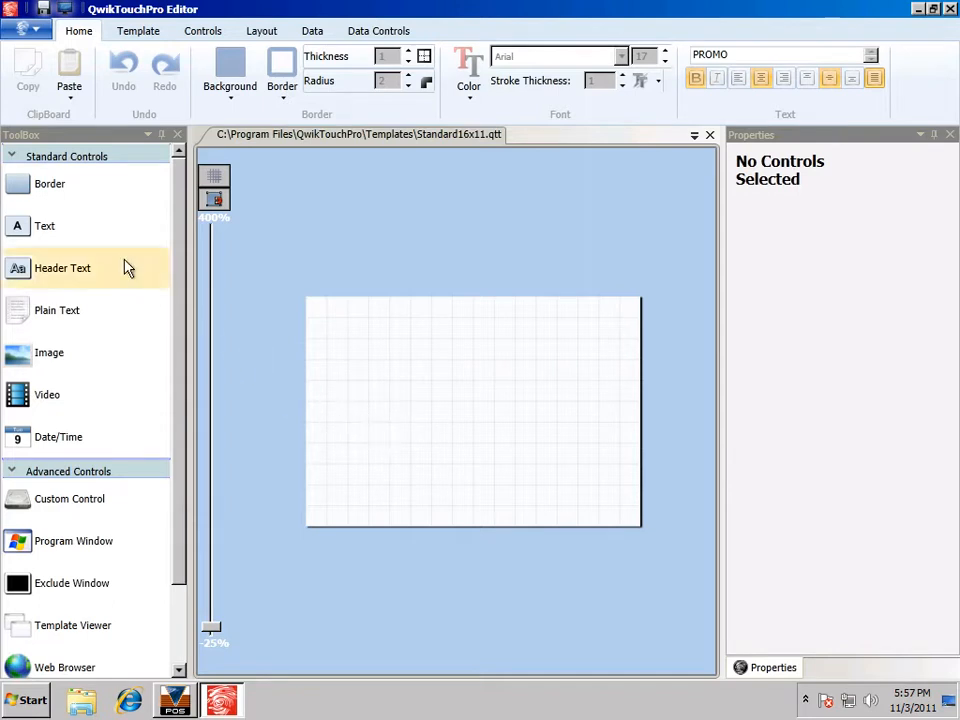
Place a Border control in the second column and second row of the grid, and put a Text control over it
drag(54, 186, 322, 312)
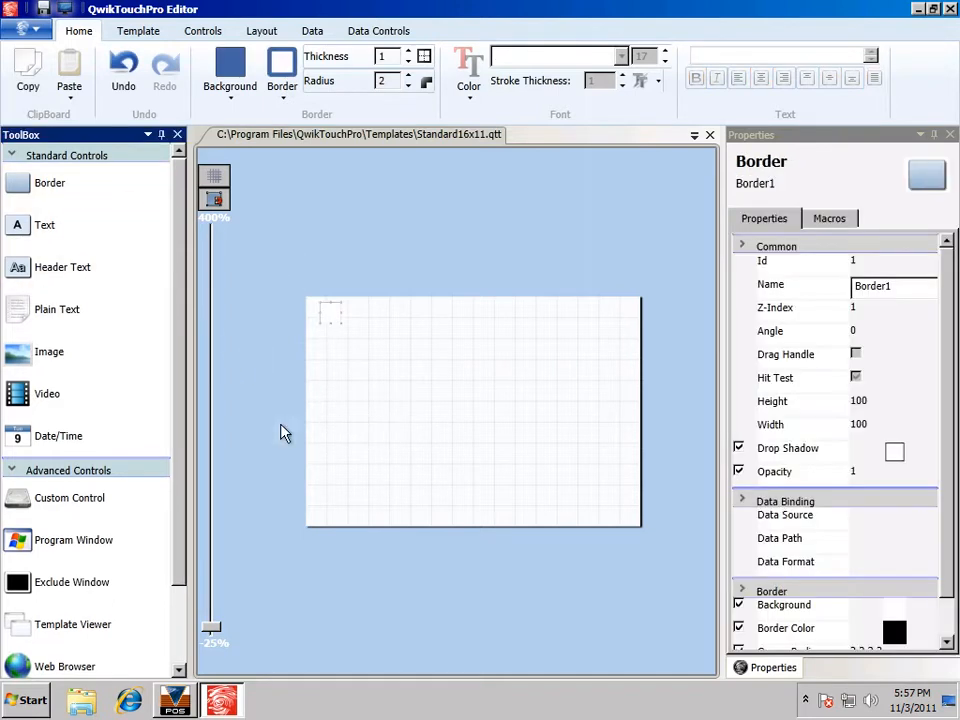
drag(210, 626, 214, 598)
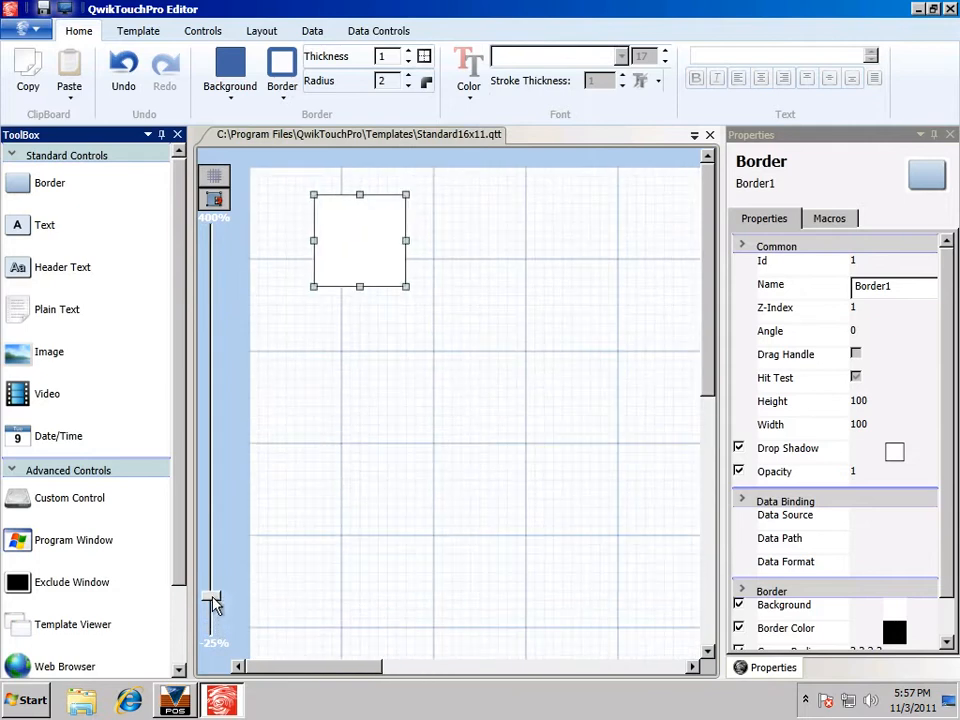
drag(367, 268, 391, 325)
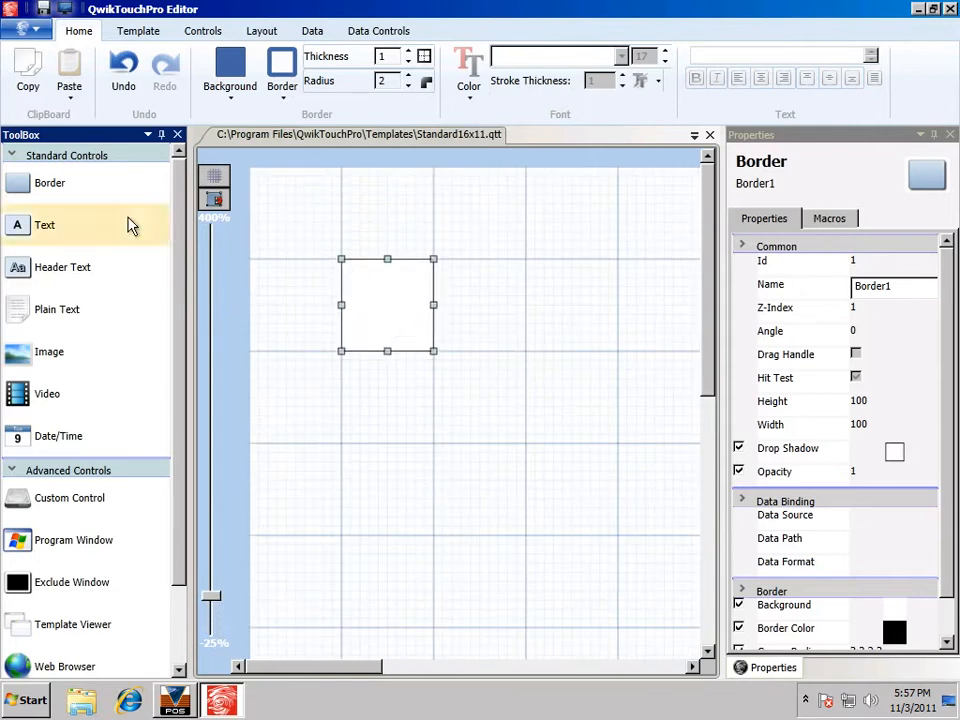
drag(129, 224, 347, 275)
Group the border and its text, and move the group to the template's upper-left grid cell
drag(296, 225, 456, 388)
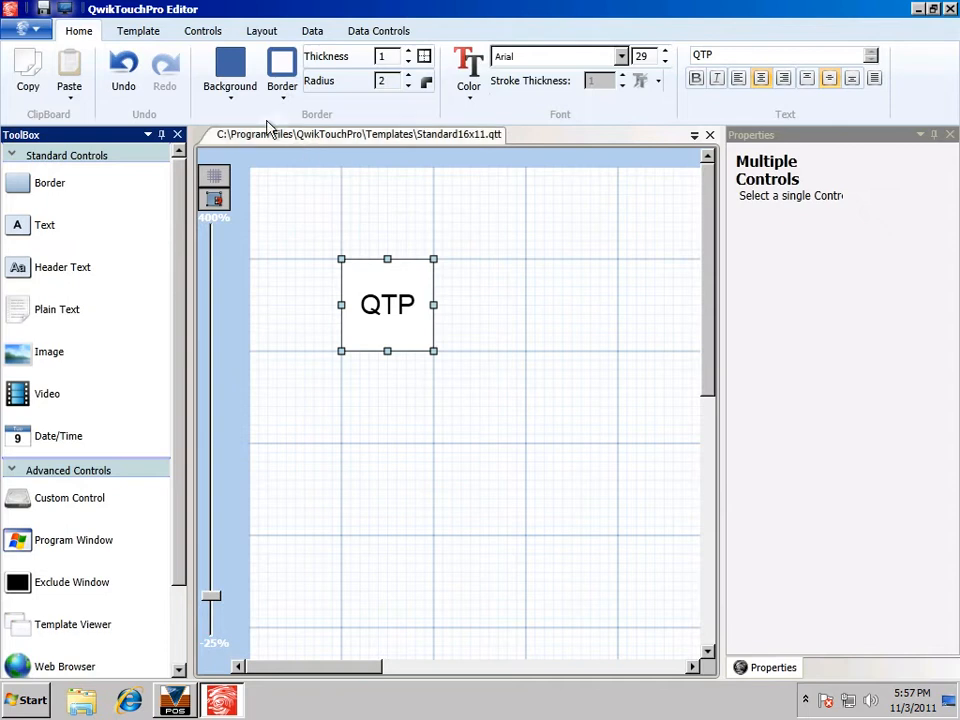
click(197, 33)
click(28, 72)
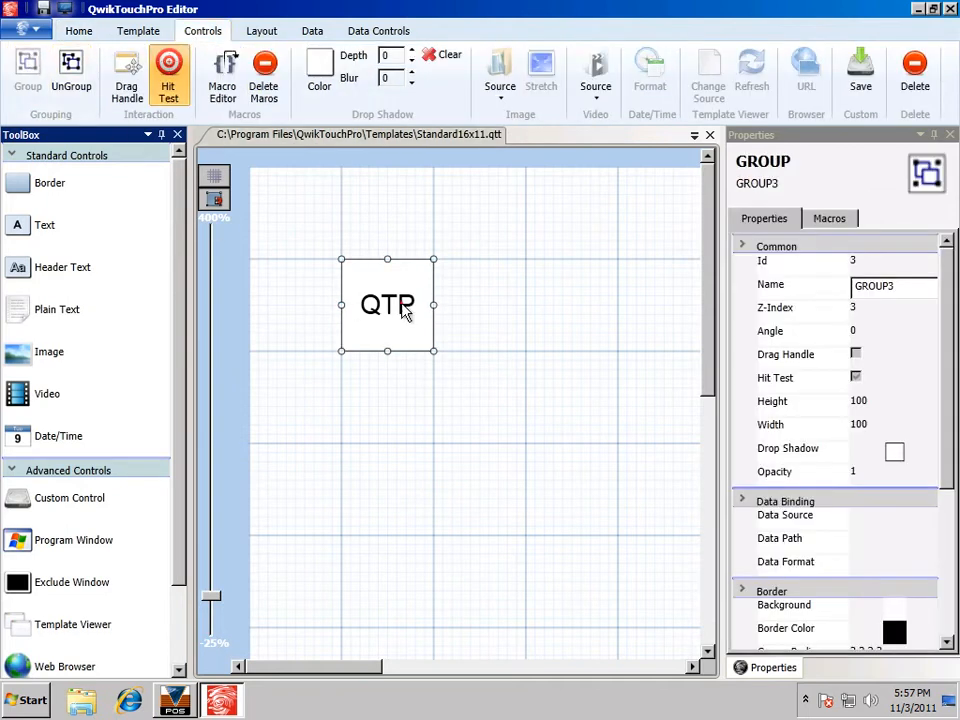
drag(407, 313, 317, 225)
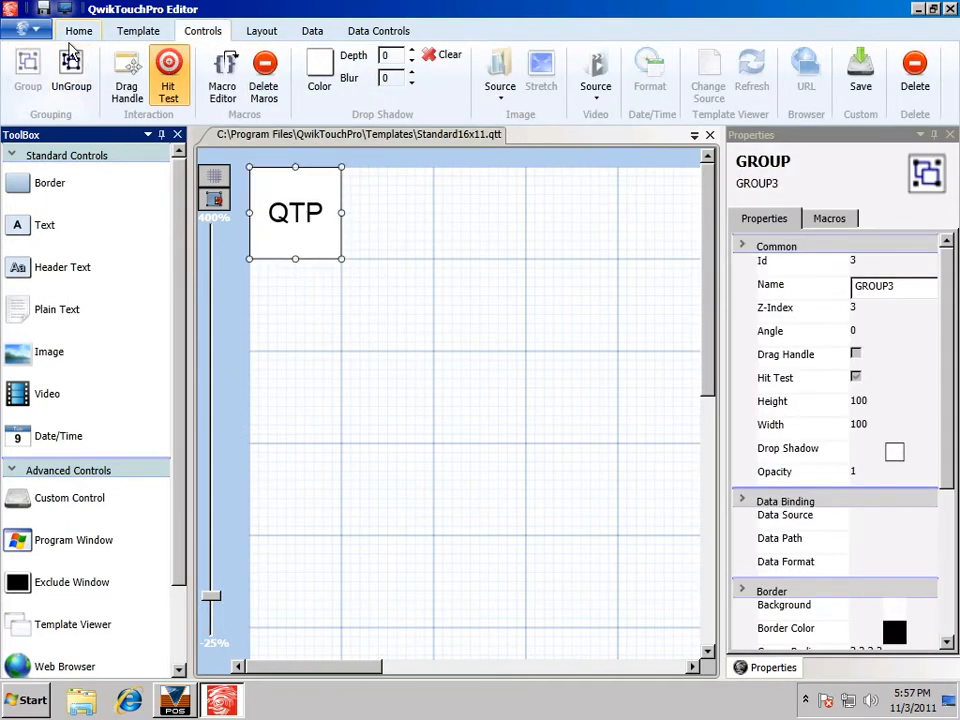
Change the grouped button's text to Clock and widen the button to 200, spanning two grid cells
click(78, 31)
drag(717, 55, 402, 69)
text(C)
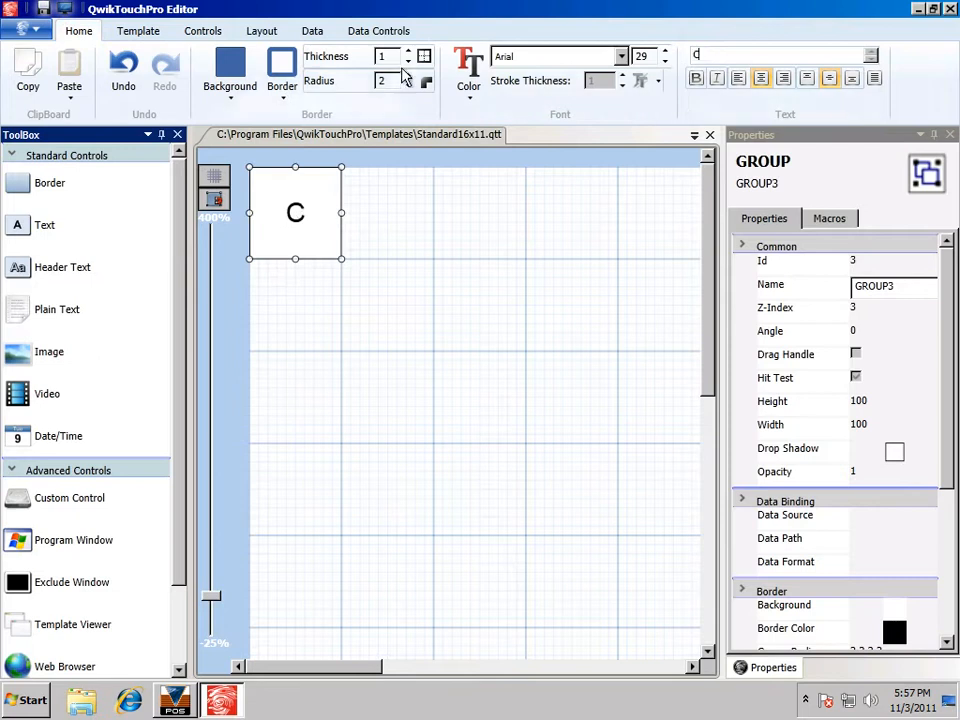
text(lock)
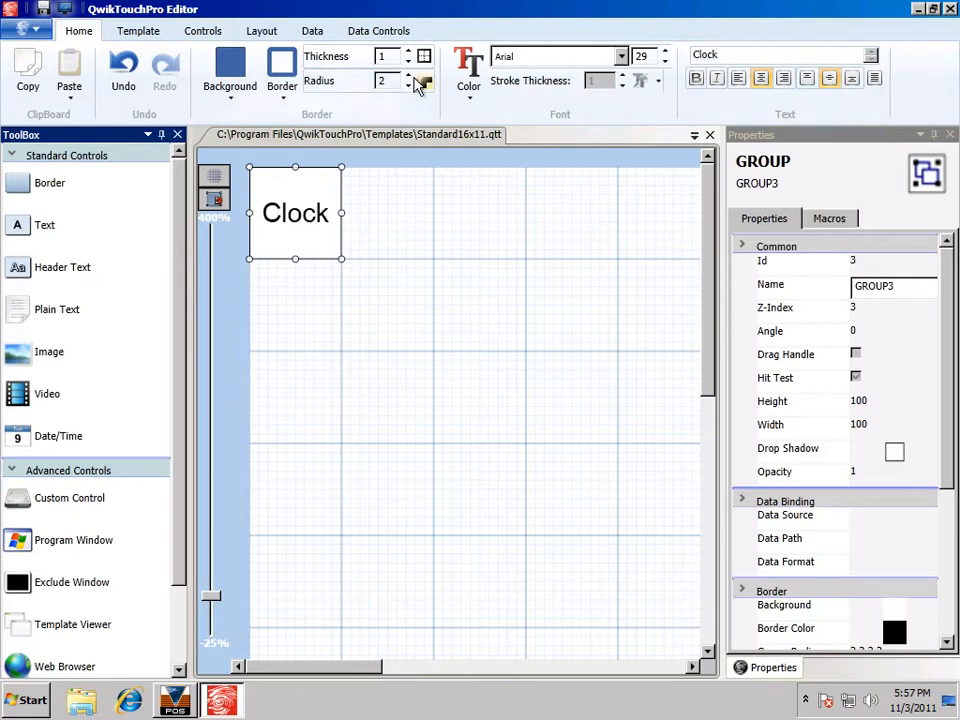
drag(346, 214, 433, 223)
Give the Clock button a light blue background and set its border thickness to 2
click(230, 74)
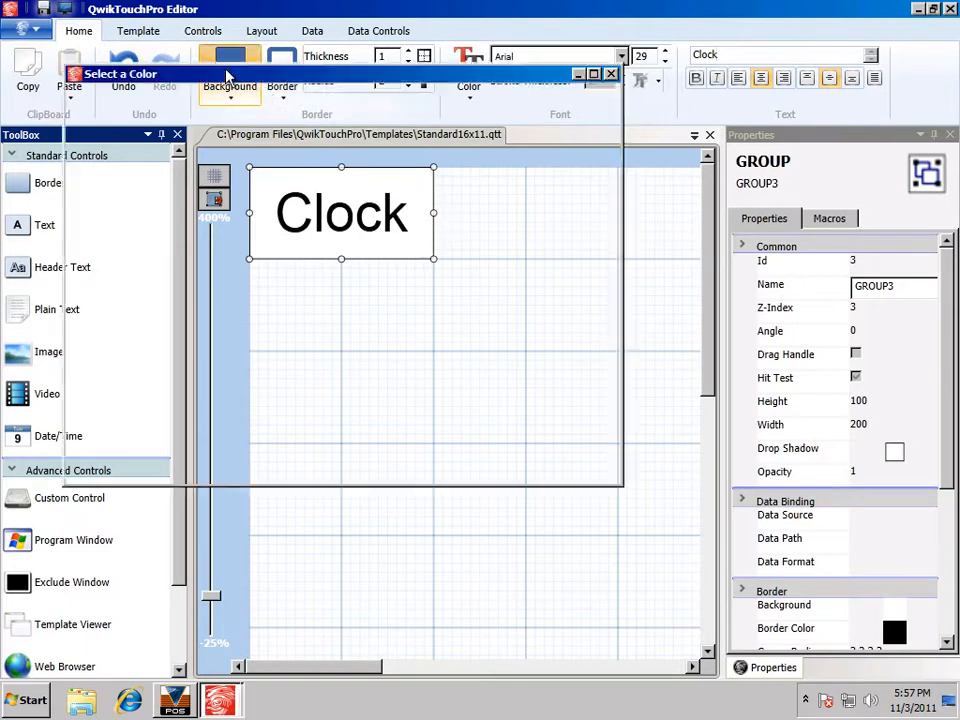
drag(435, 362, 440, 247)
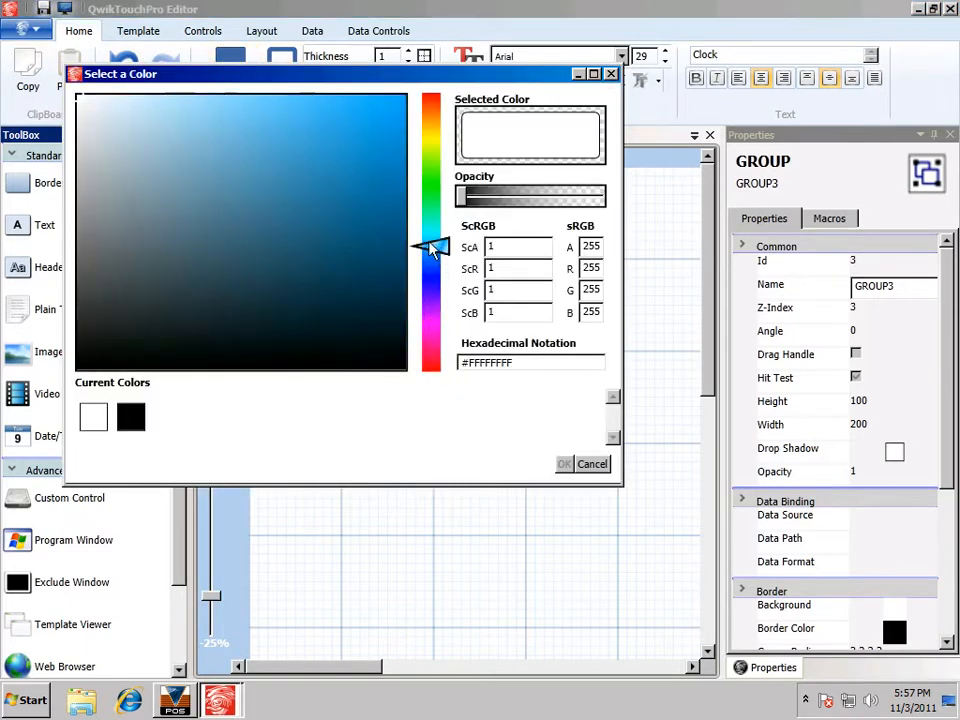
click(229, 133)
click(565, 465)
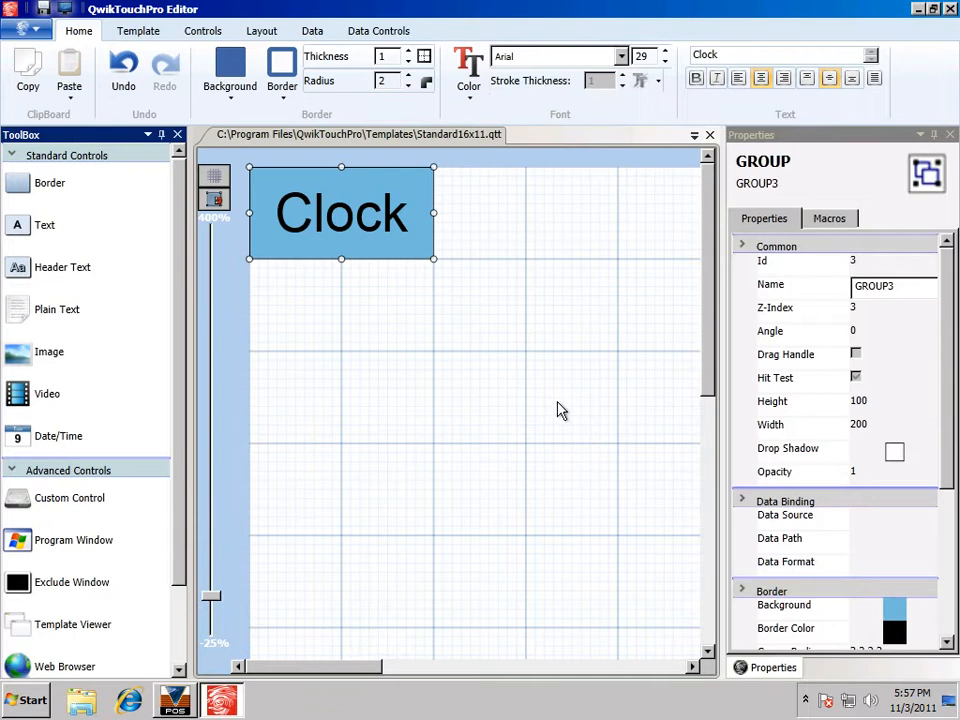
click(408, 52)
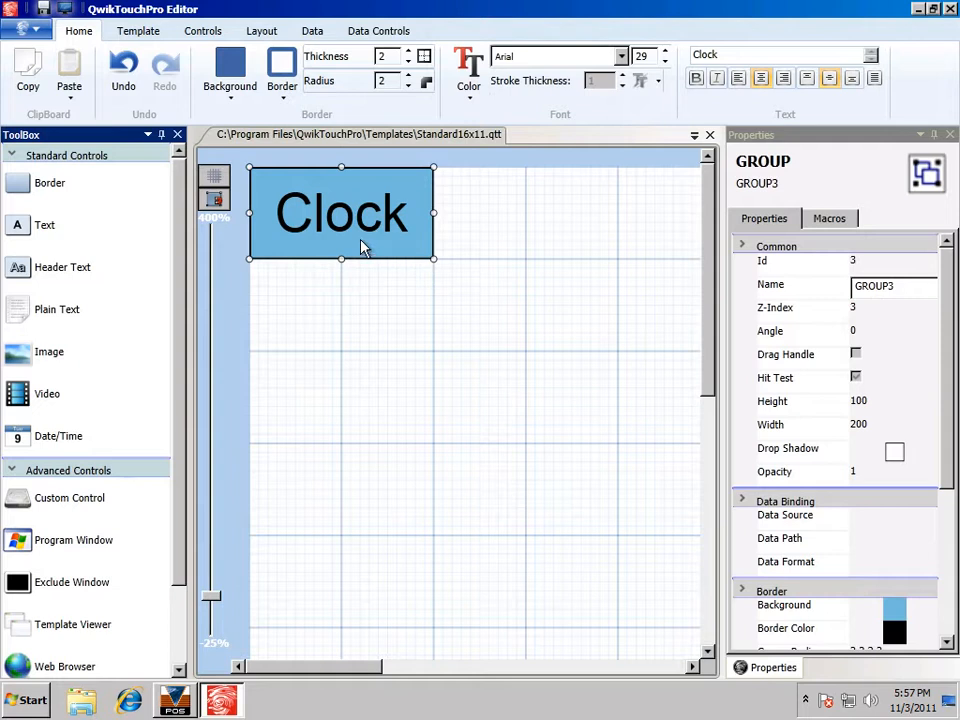
Add a click macro to the Clock button that sends the text 3 to the Active Program
click(203, 31)
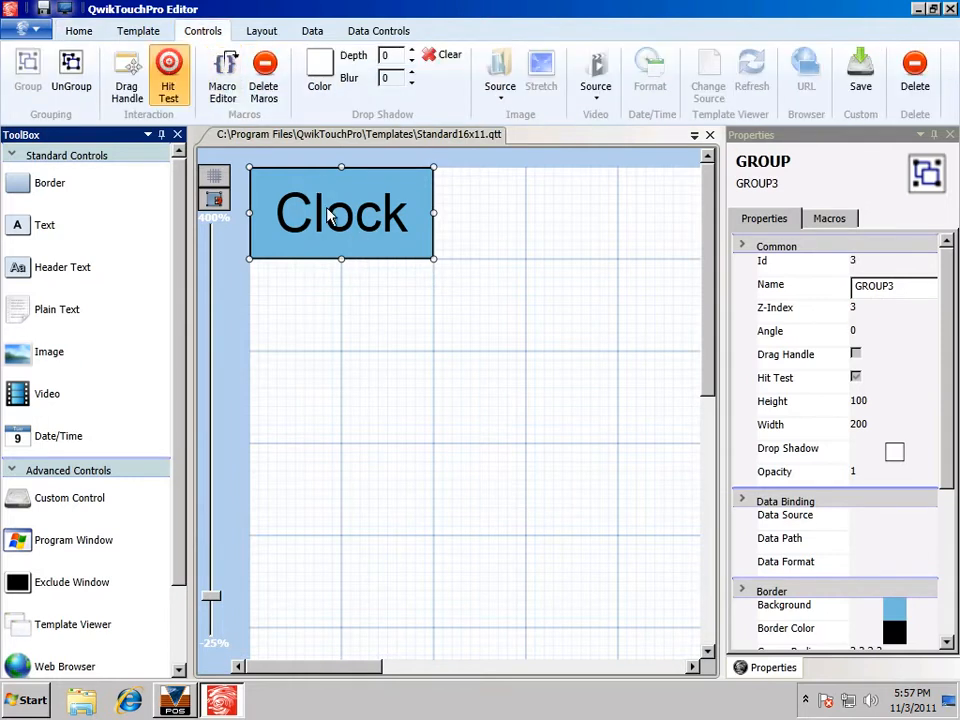
click(223, 86)
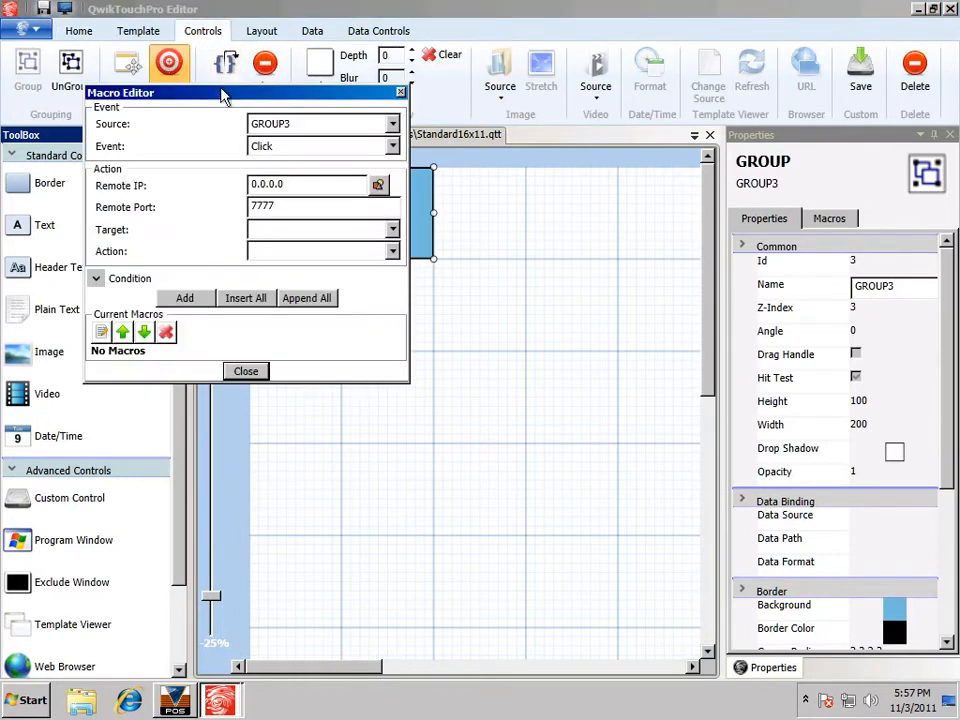
drag(225, 92, 514, 268)
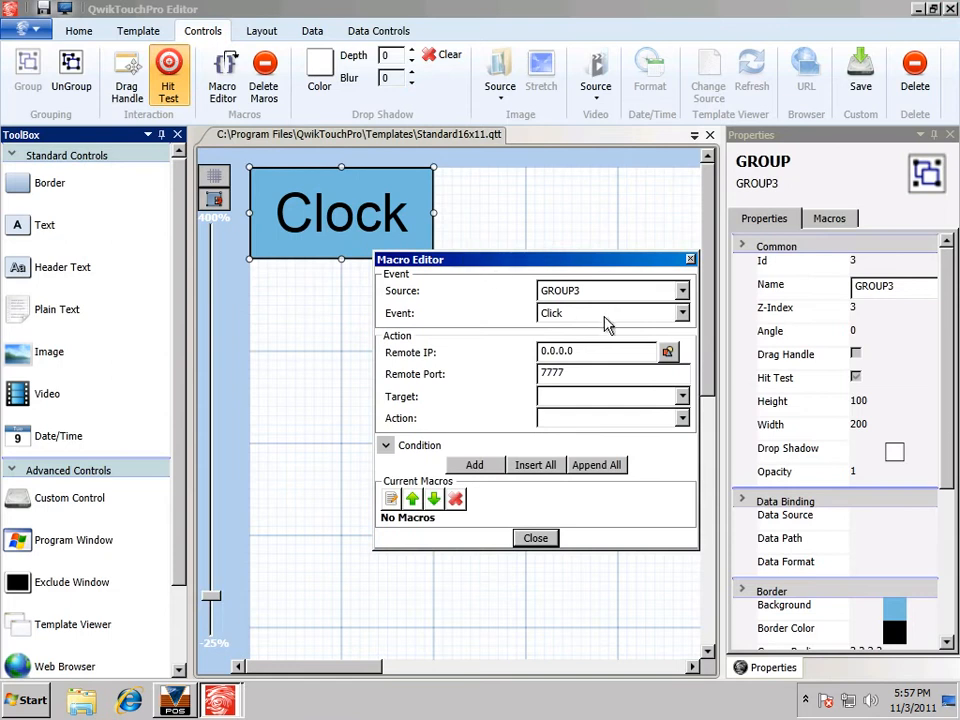
click(608, 397)
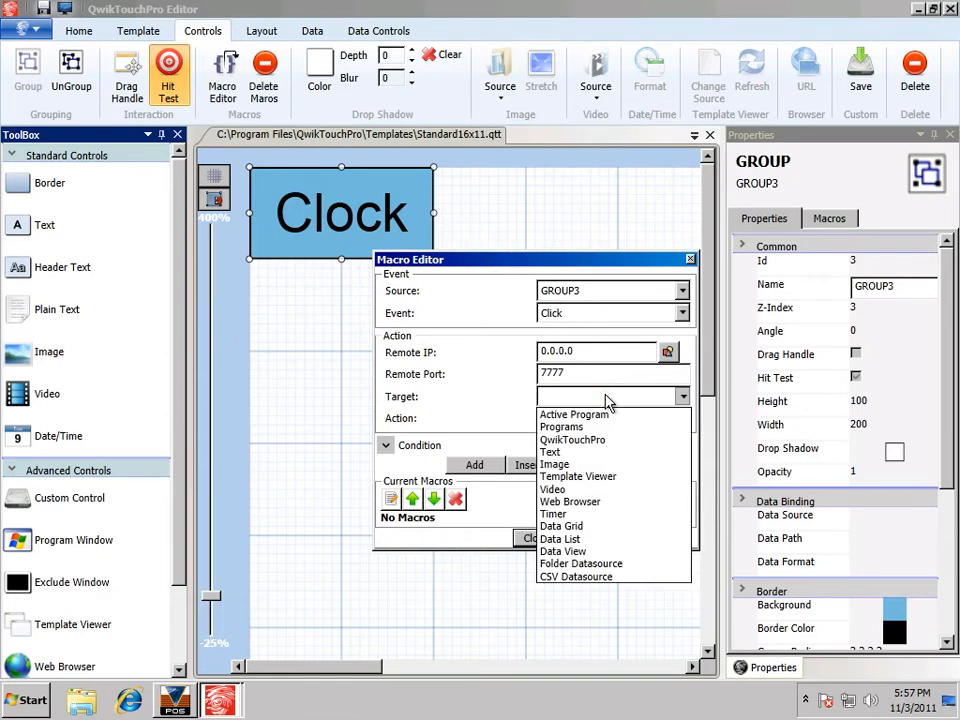
click(556, 414)
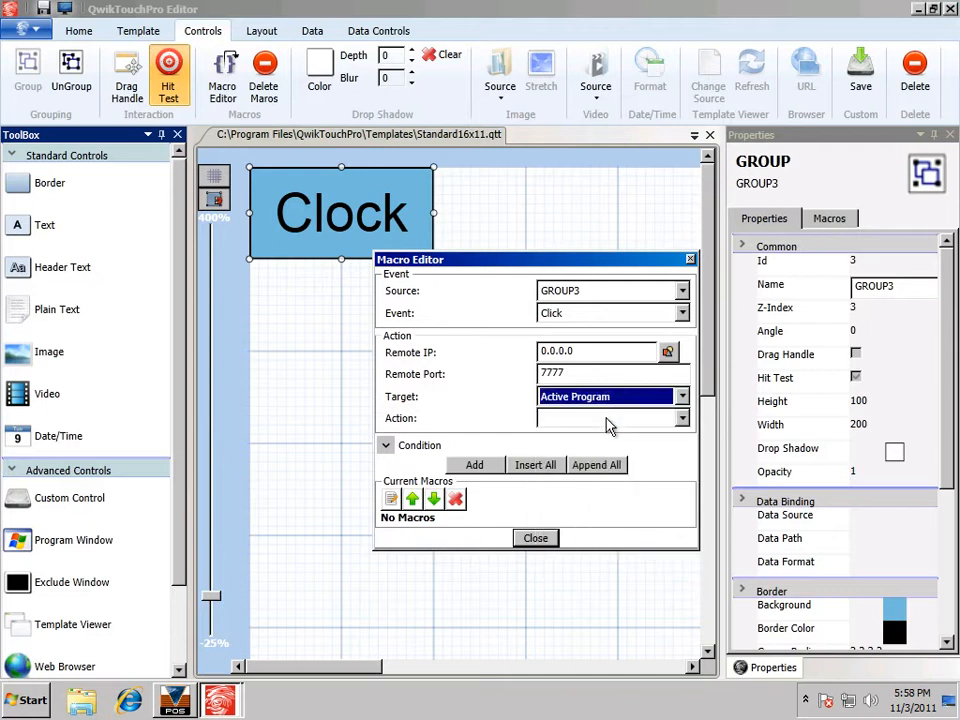
click(608, 418)
click(602, 435)
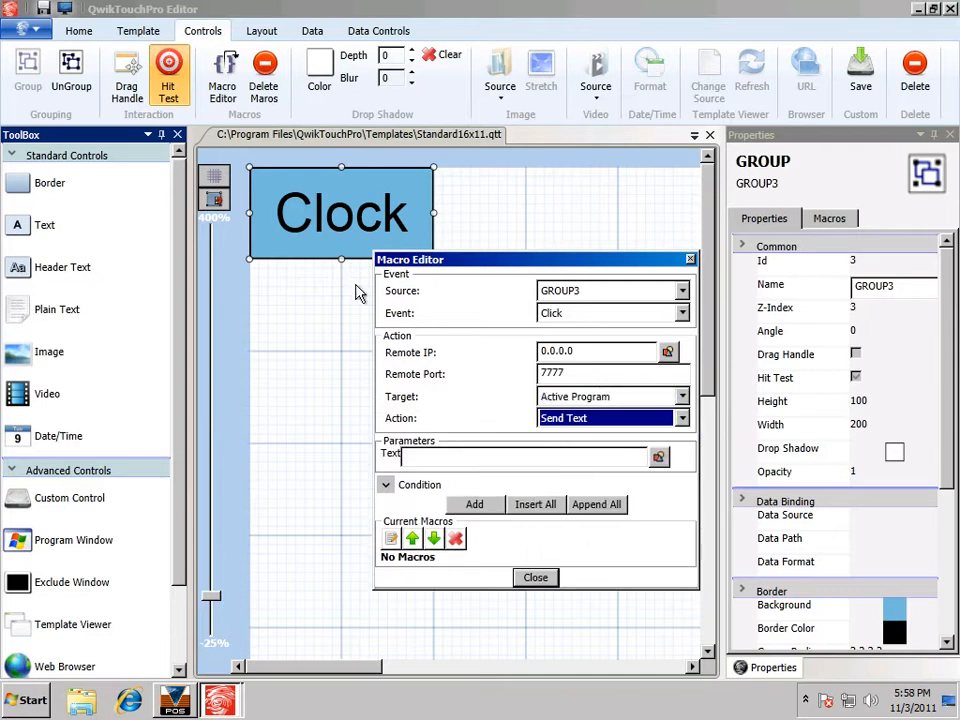
click(448, 457)
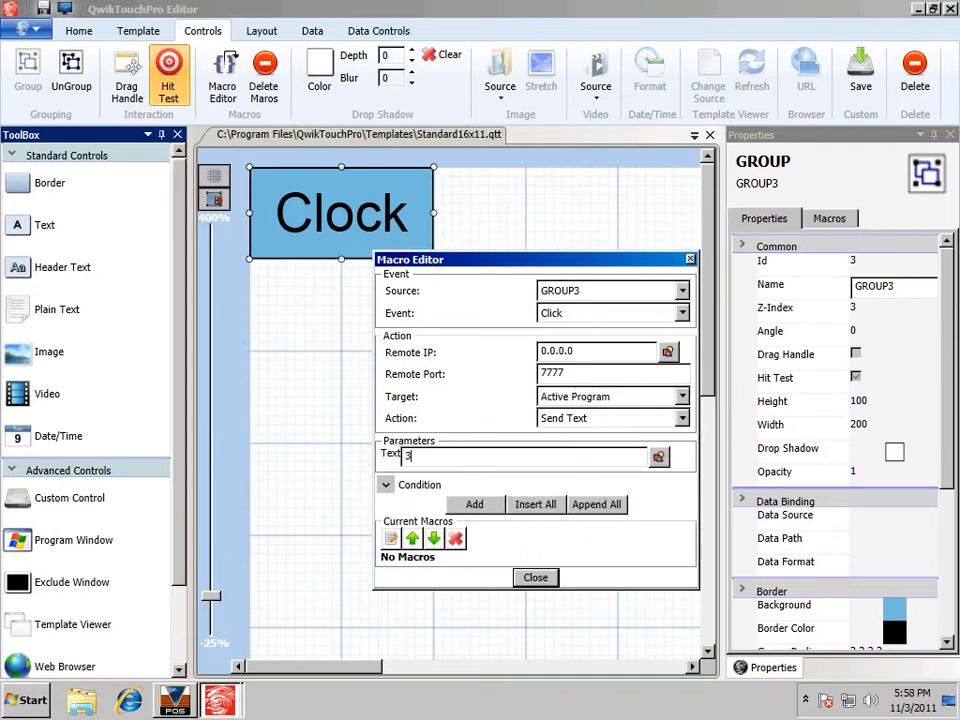
text(3)
click(478, 508)
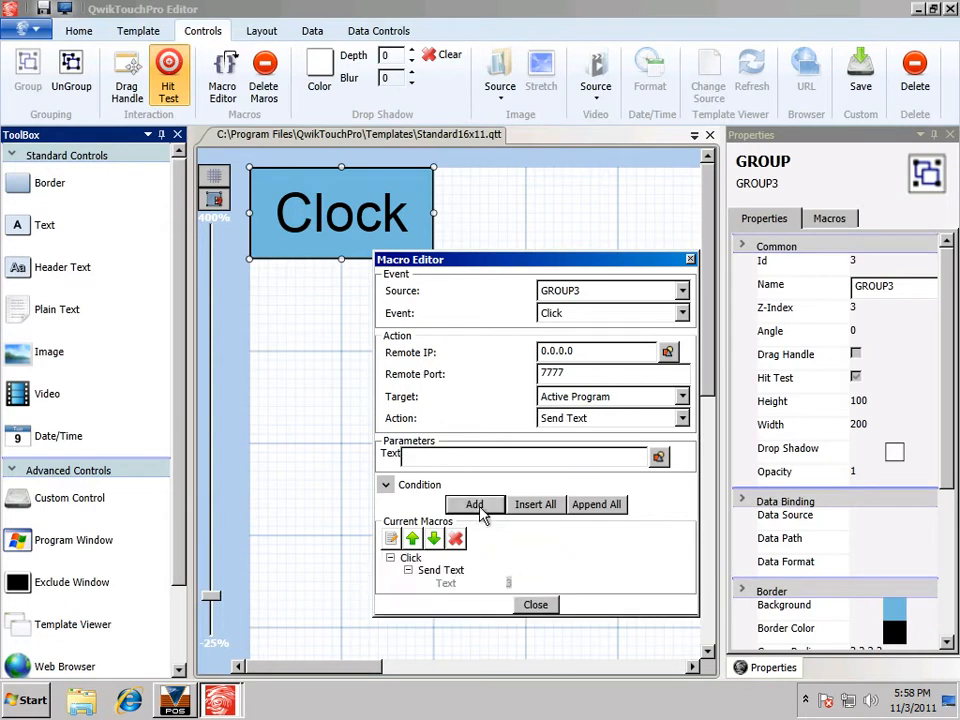
Add a Send Code action with the RETURN key code to the Clock button's click macro and close the Macro Editor
click(594, 420)
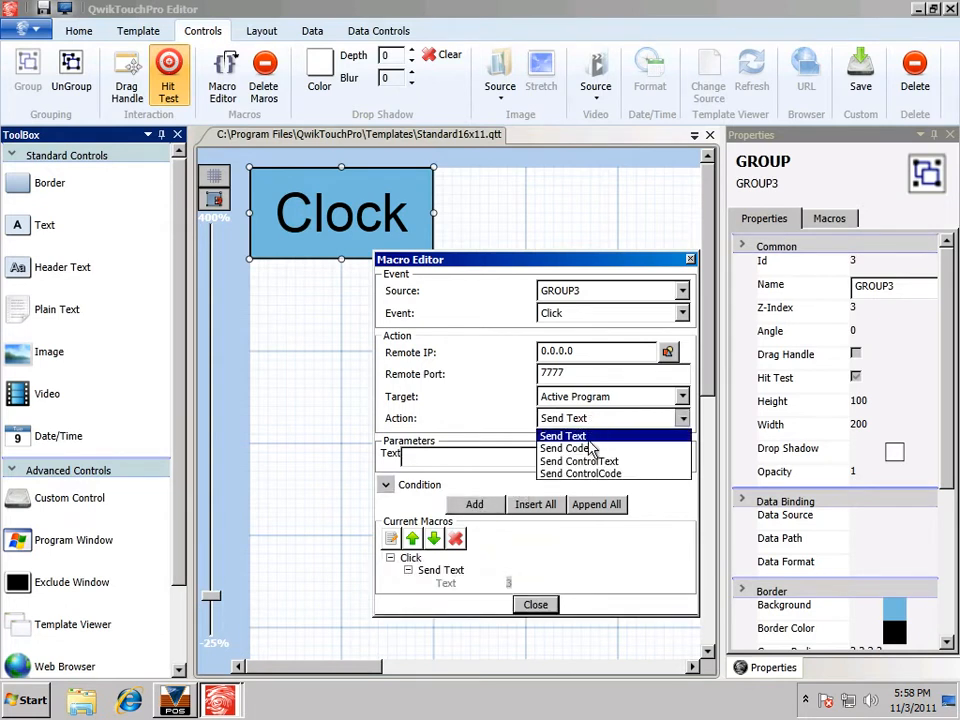
click(592, 448)
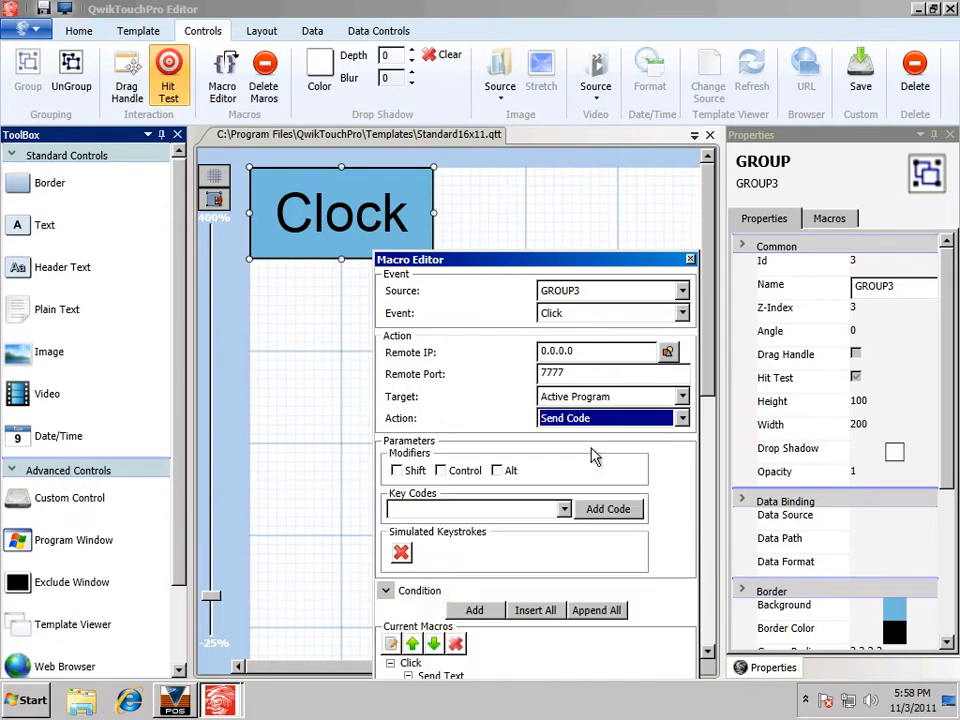
click(564, 509)
click(500, 364)
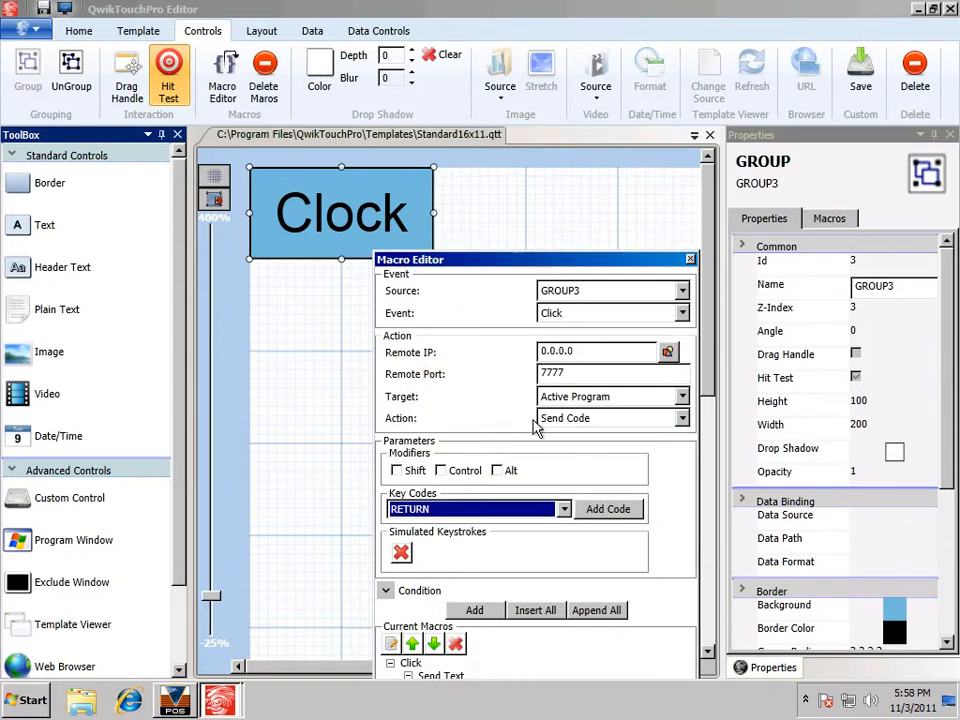
click(609, 508)
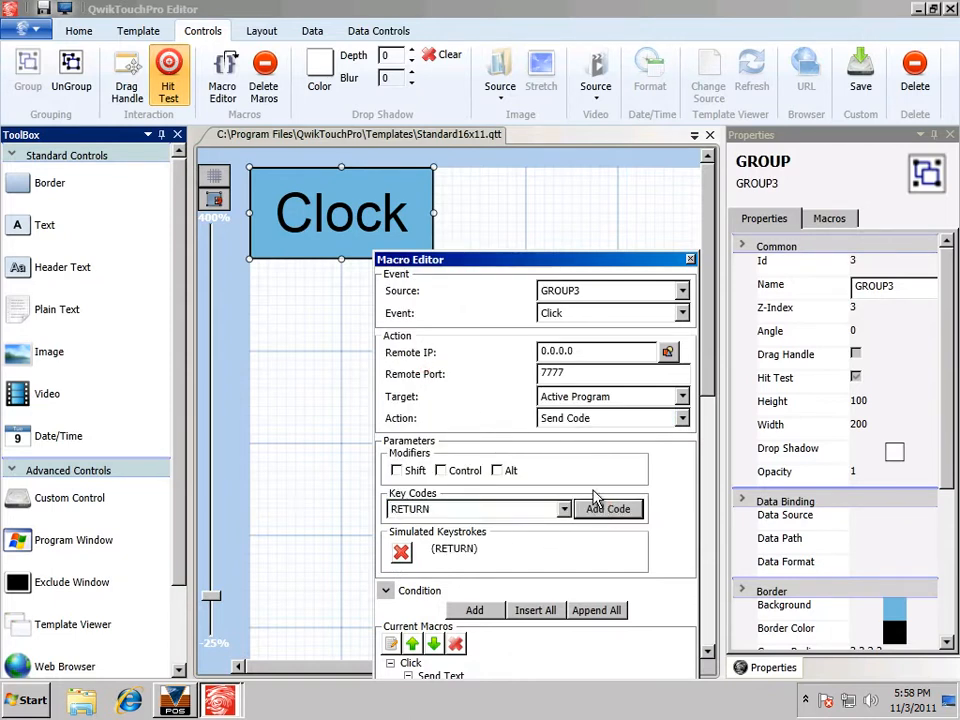
click(476, 611)
drag(560, 264, 603, 64)
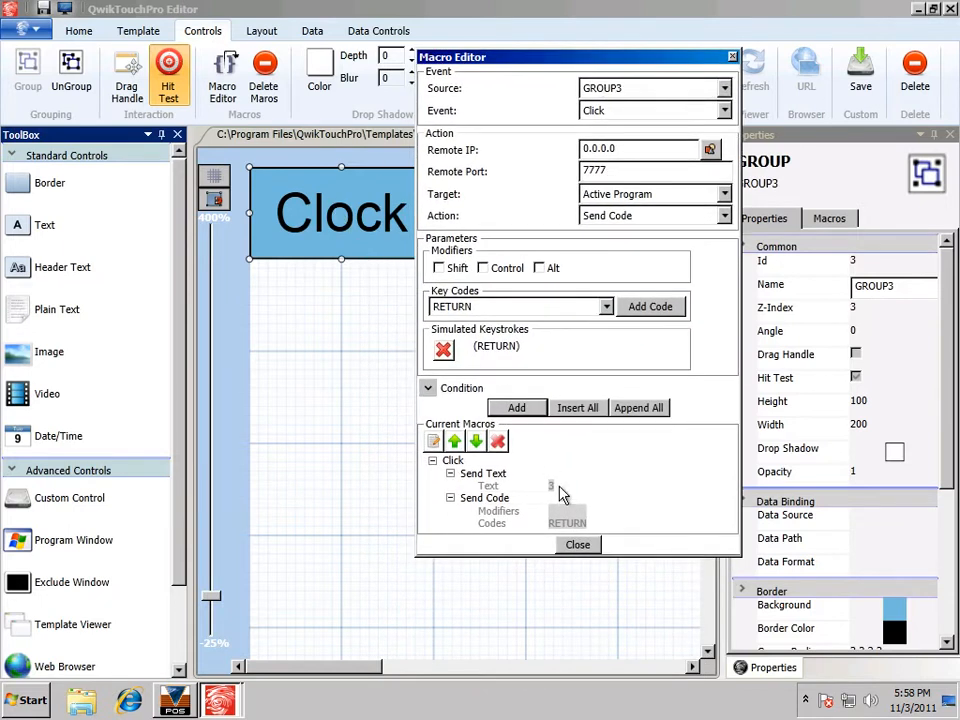
click(578, 545)
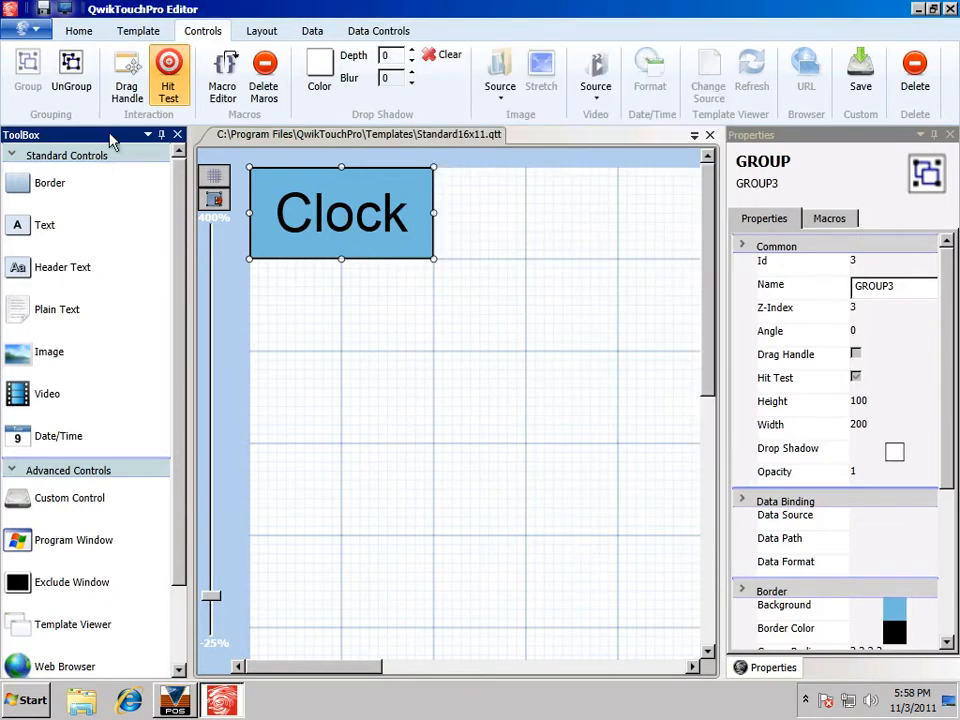
Save the PromoPopup template and switch to the Standard16x11.qtt template
click(30, 30)
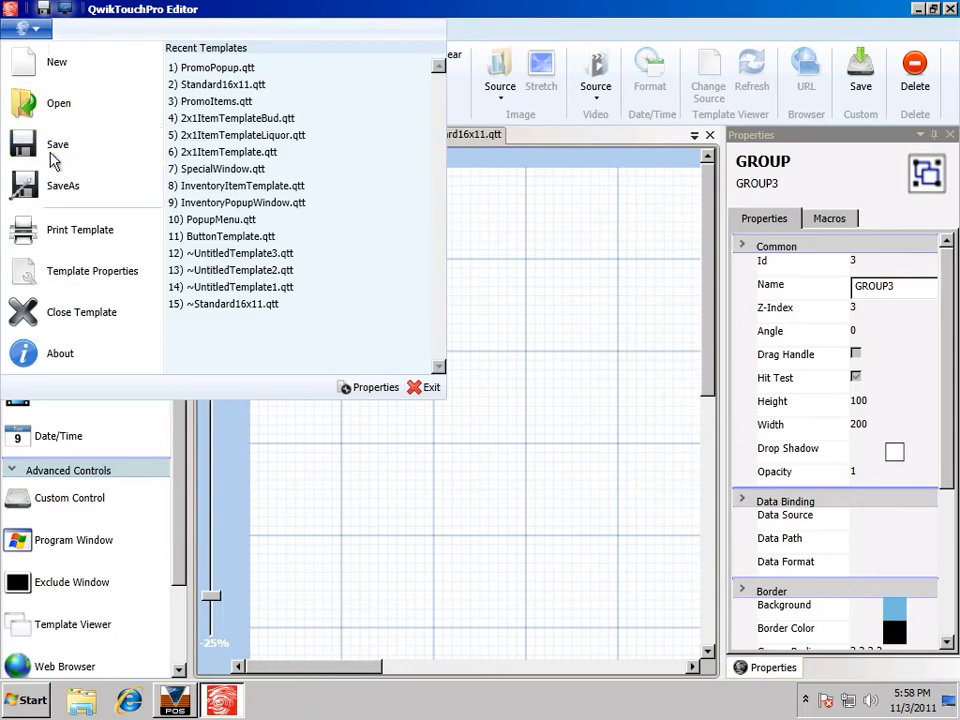
click(54, 158)
click(694, 135)
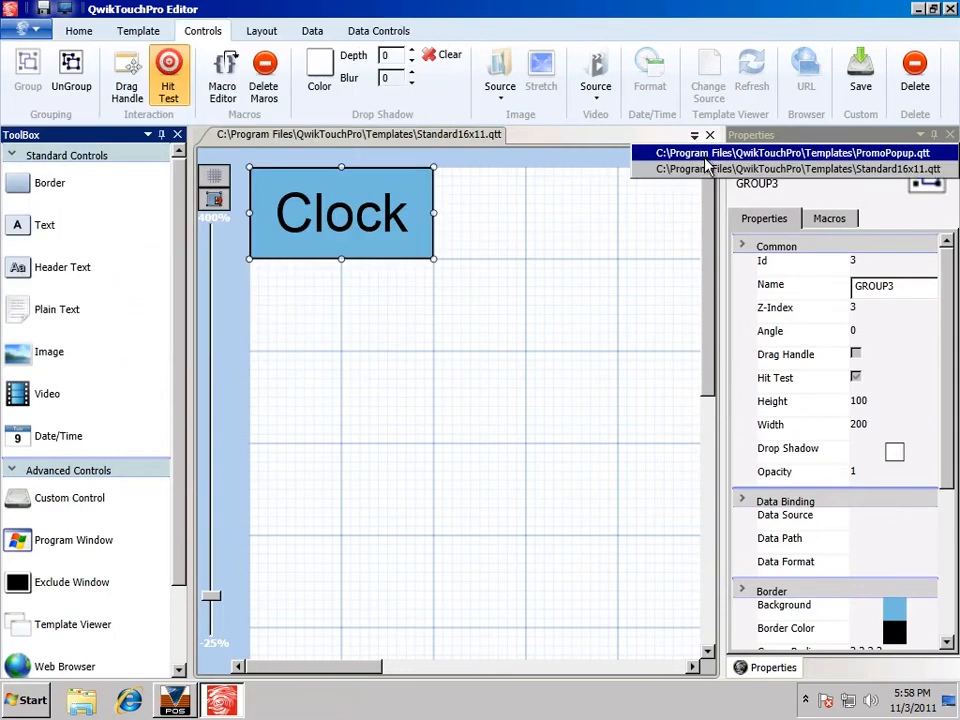
click(710, 169)
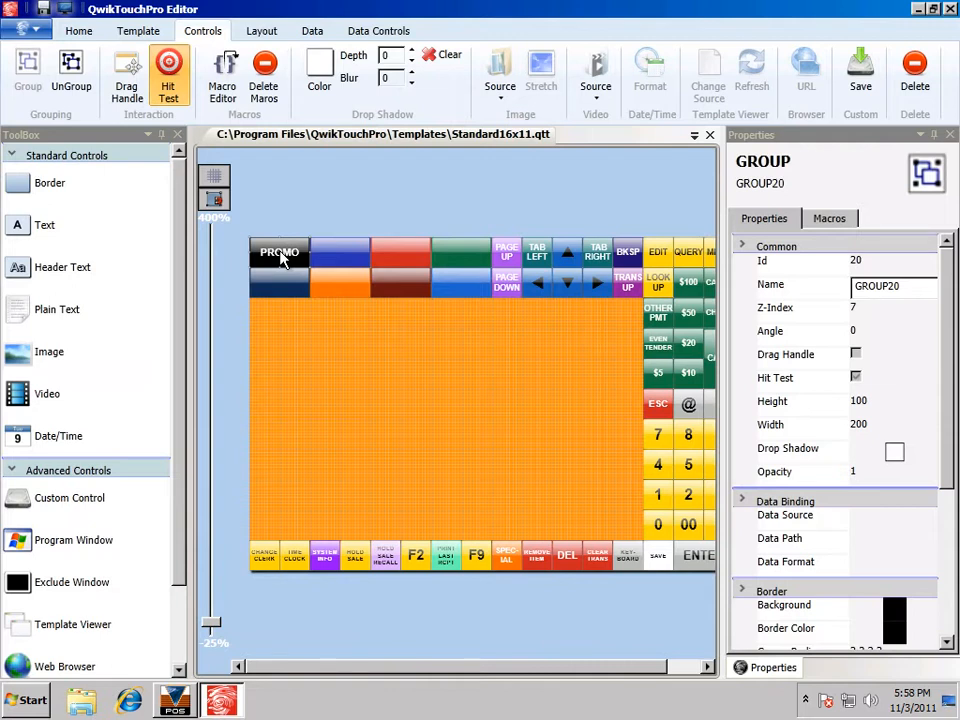
Start a click macro for the PROMO button with QwikTouchPro as target and Show Template as action
click(222, 75)
drag(256, 134, 491, 210)
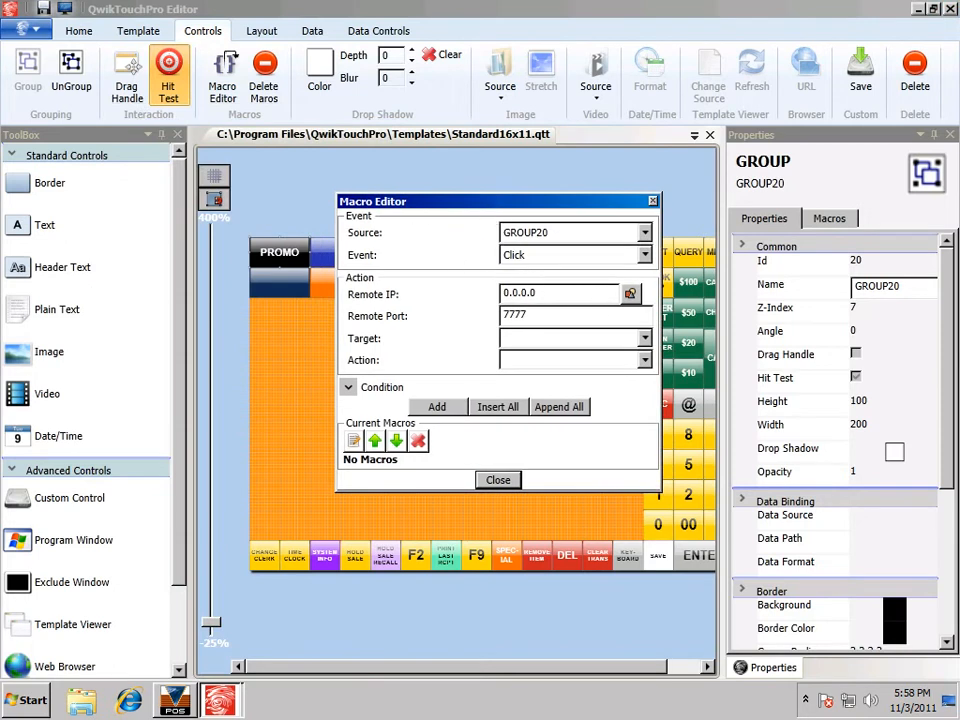
click(644, 338)
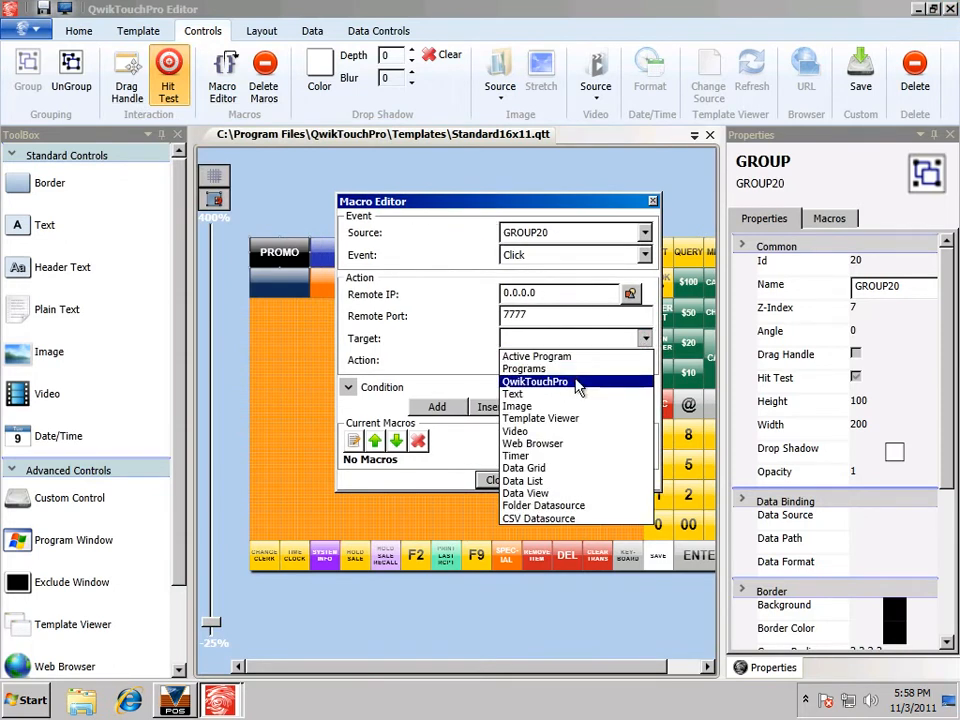
click(577, 383)
click(640, 360)
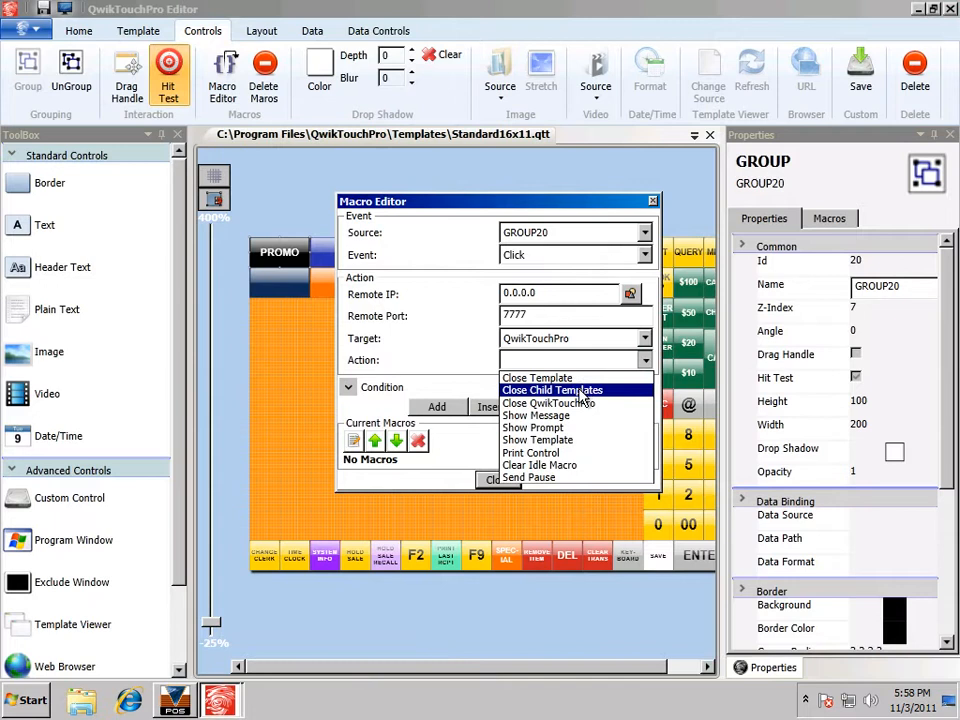
click(568, 440)
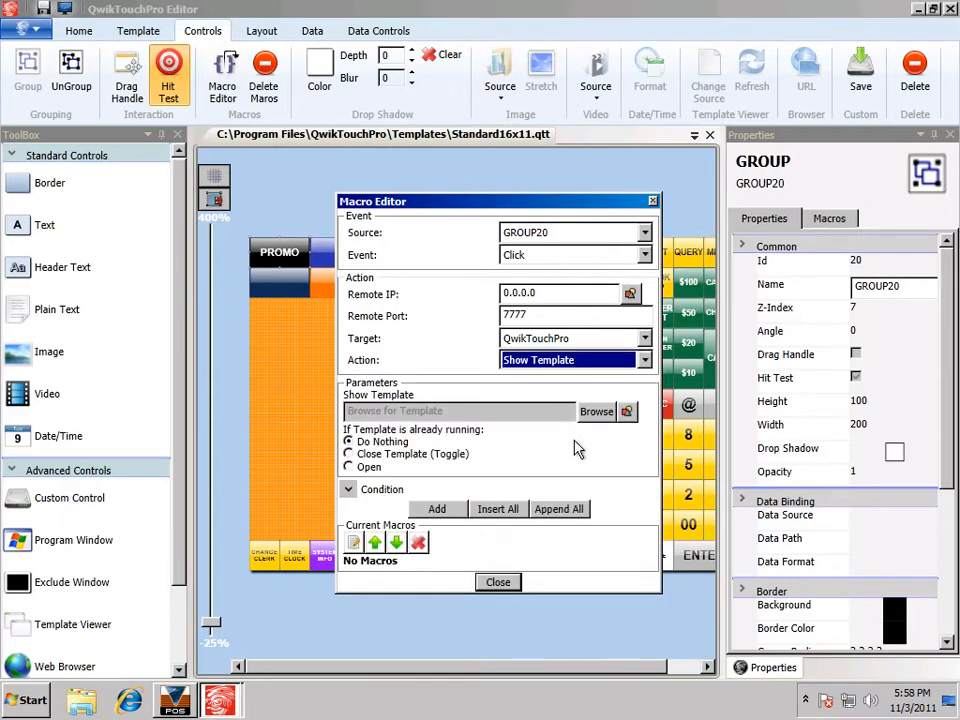
Choose PromoPopup.qtt as the template to show, keep Do Nothing if already running, and add the macro without customizing the display
click(596, 413)
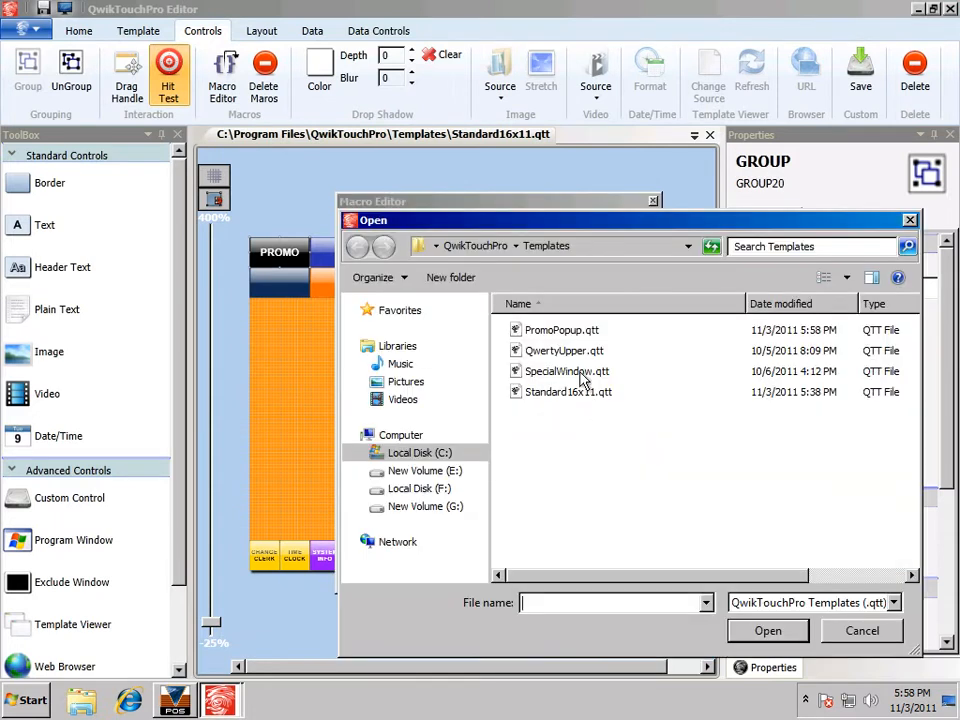
click(552, 340)
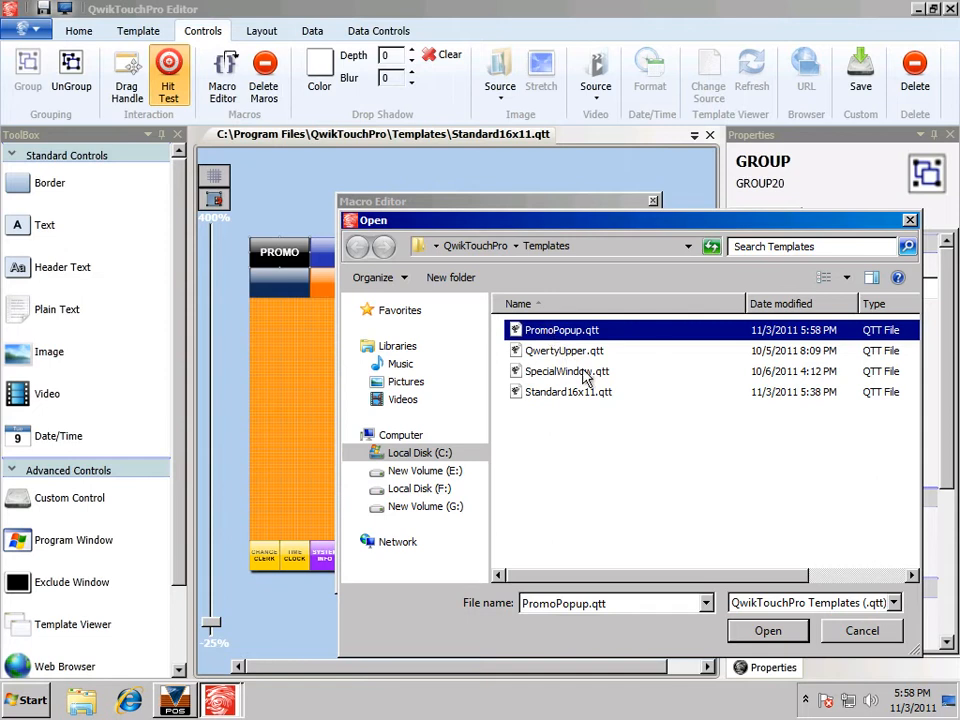
click(770, 632)
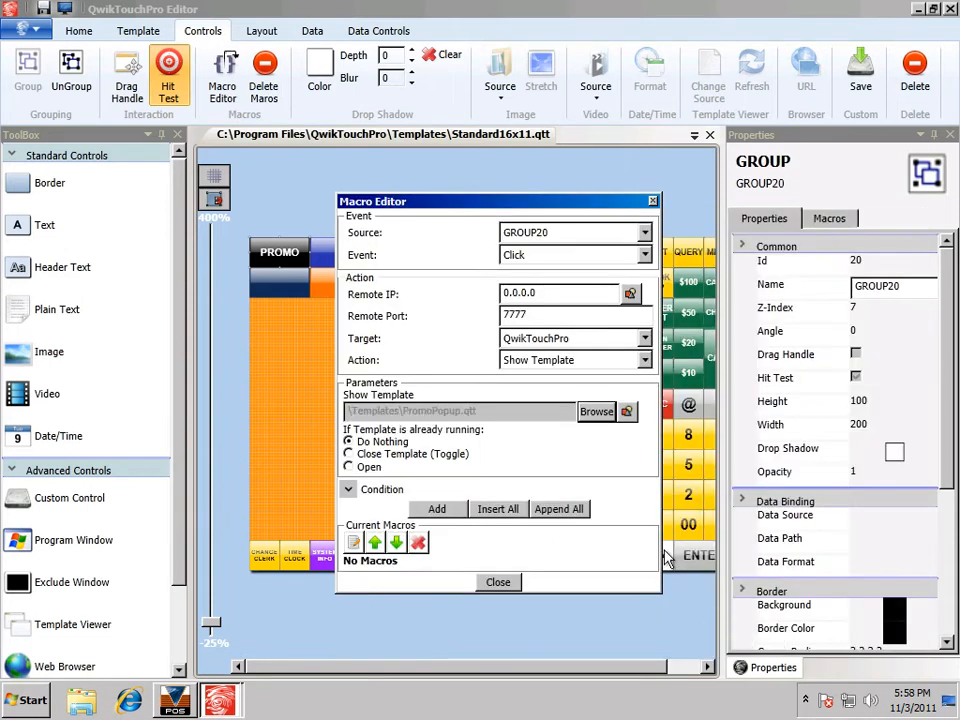
drag(410, 201, 402, 161)
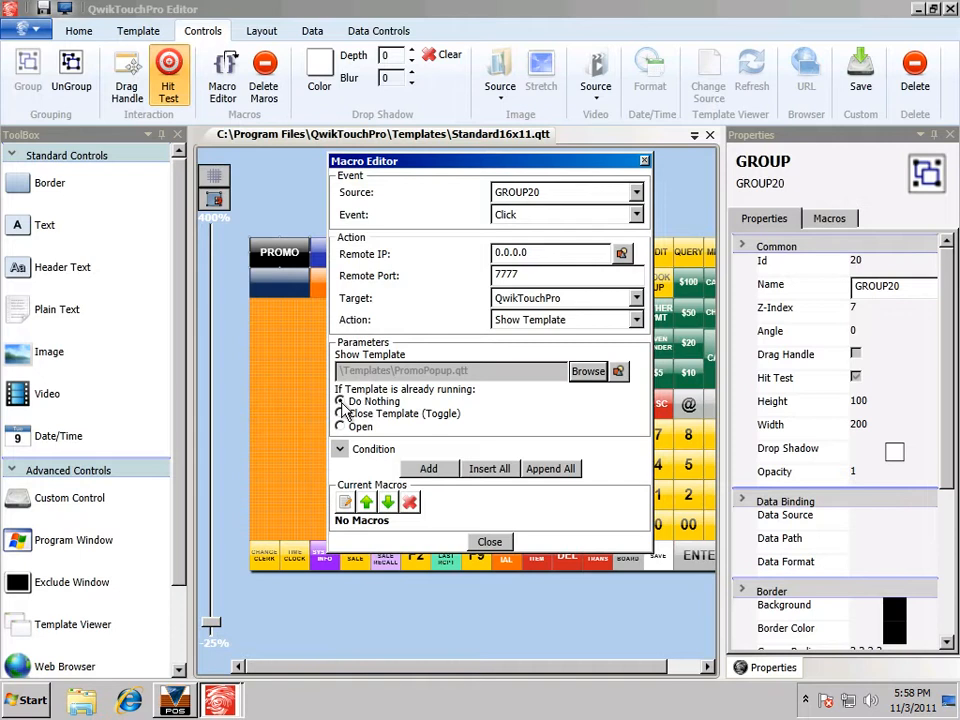
click(431, 472)
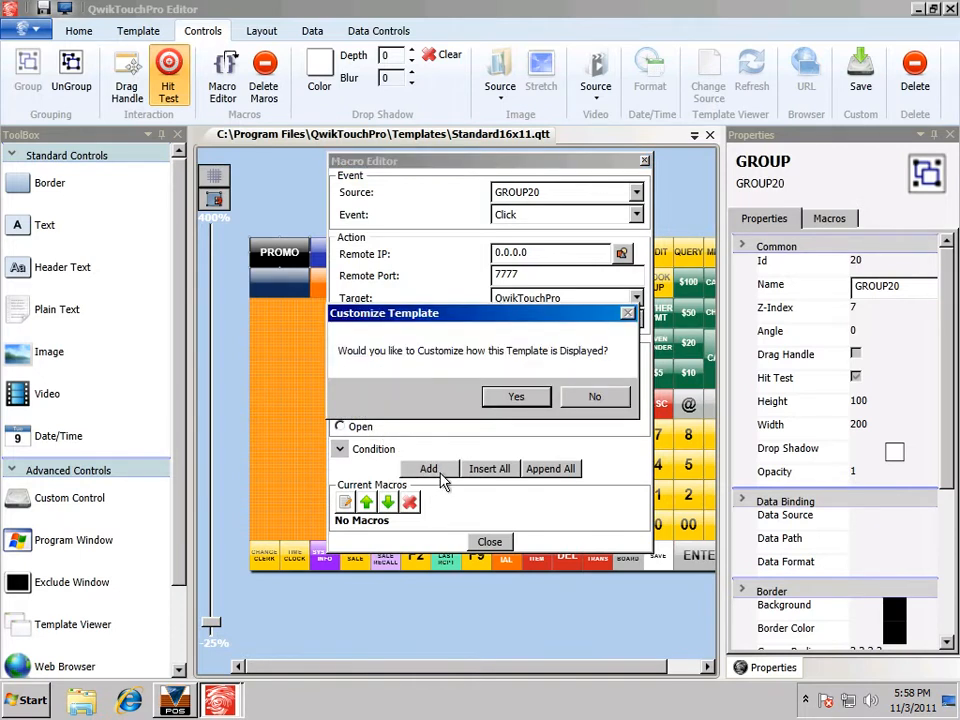
click(595, 400)
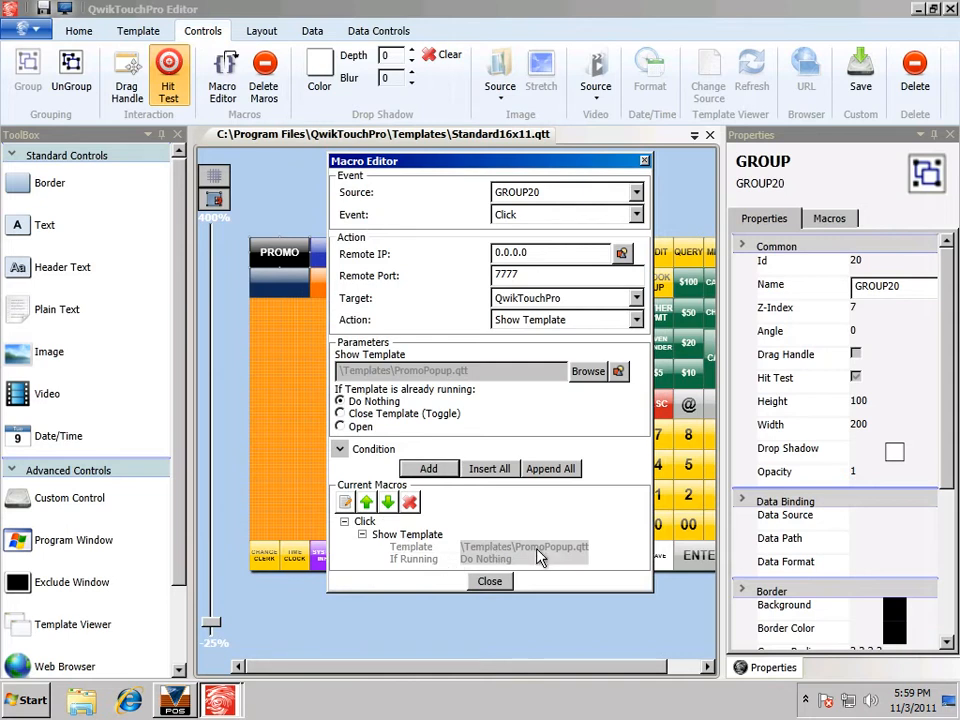
click(490, 581)
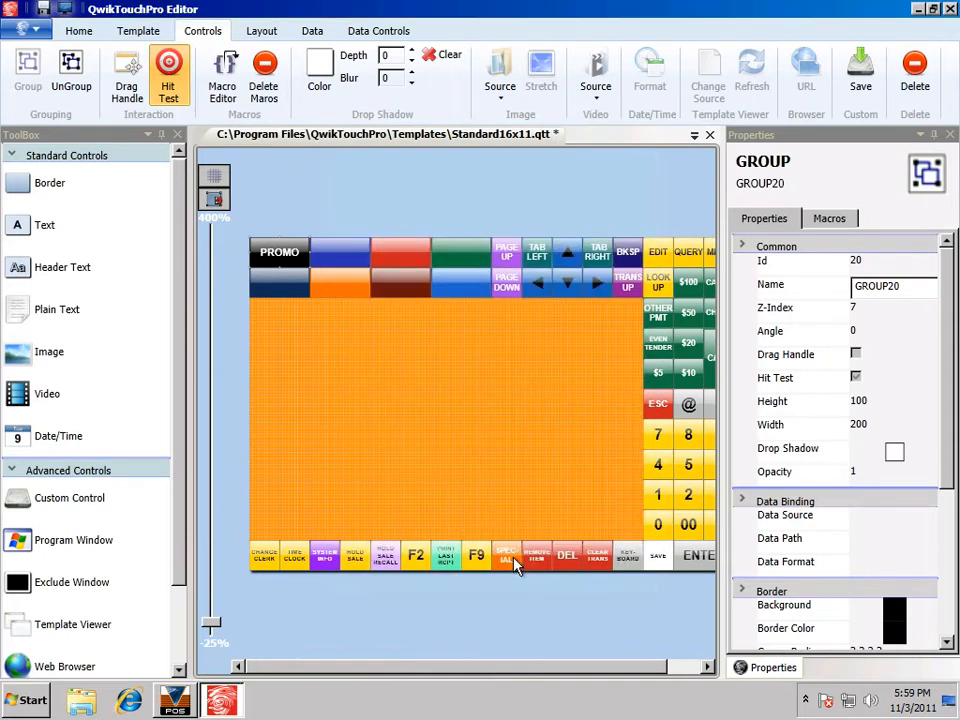
Save the Standard16x11 template and launch its quick preview over the point-of-sale program
click(20, 28)
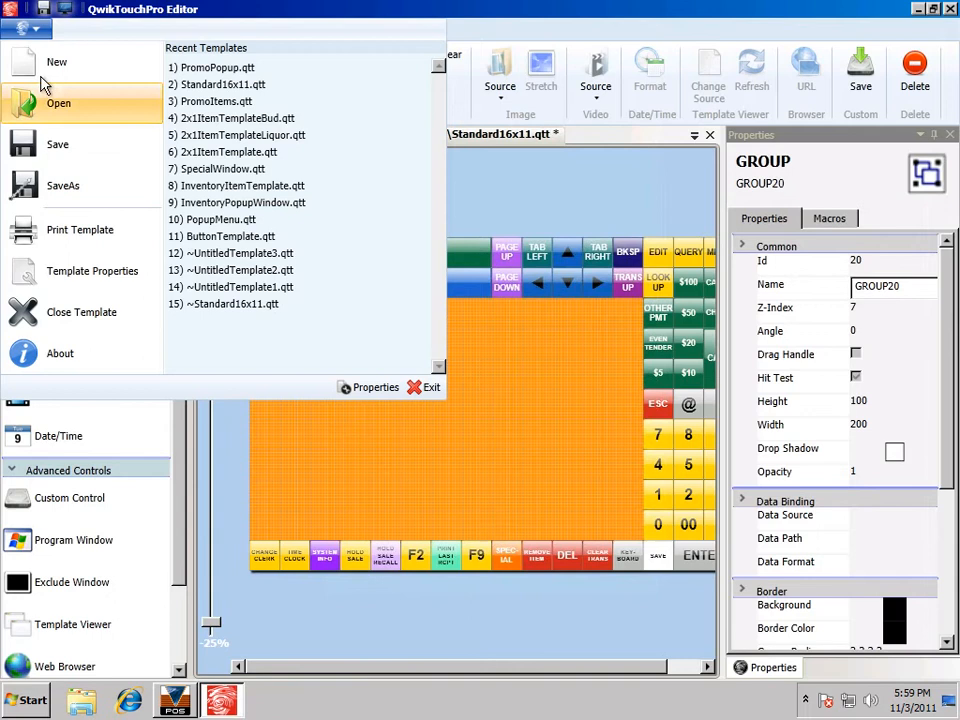
click(50, 146)
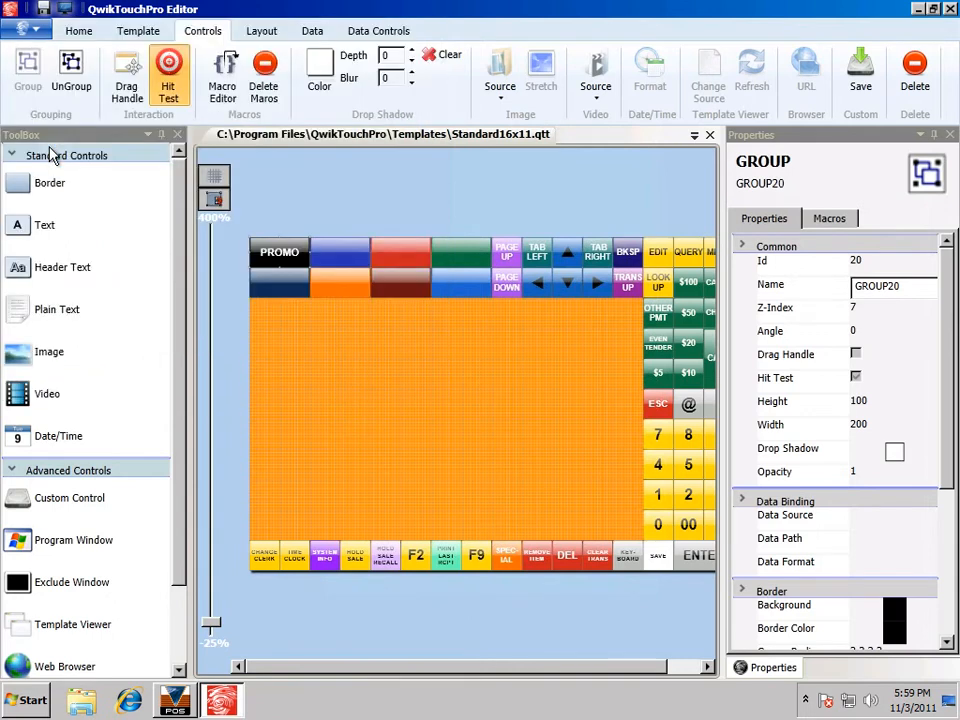
click(139, 30)
click(33, 66)
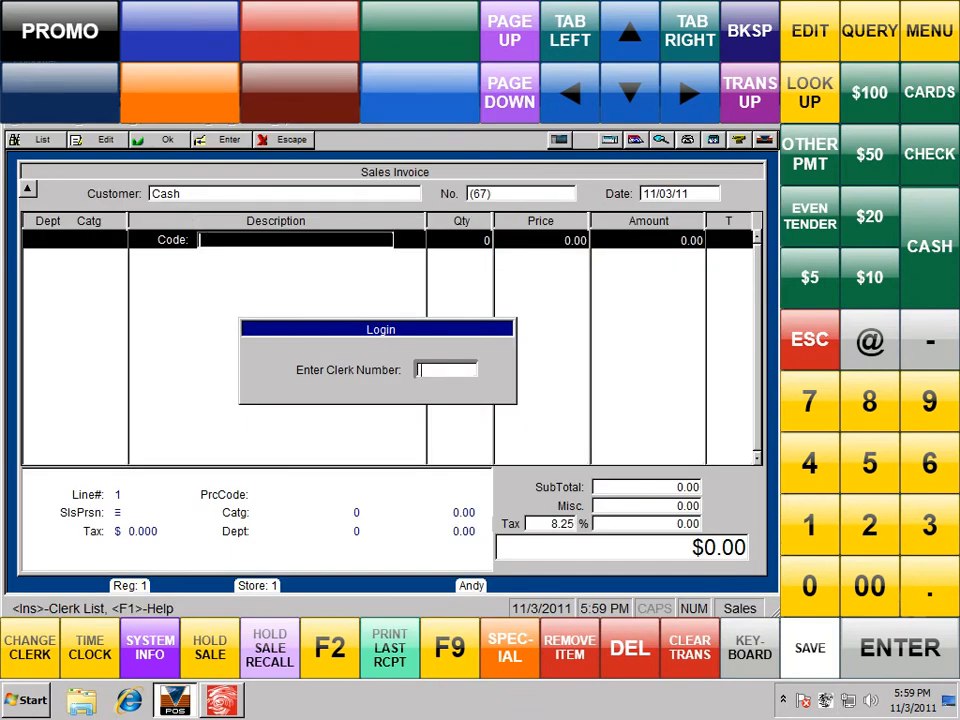
Log in with the clerk number and test the PROMO popup by ringing up an item with its Clock button
click(819, 525)
click(932, 653)
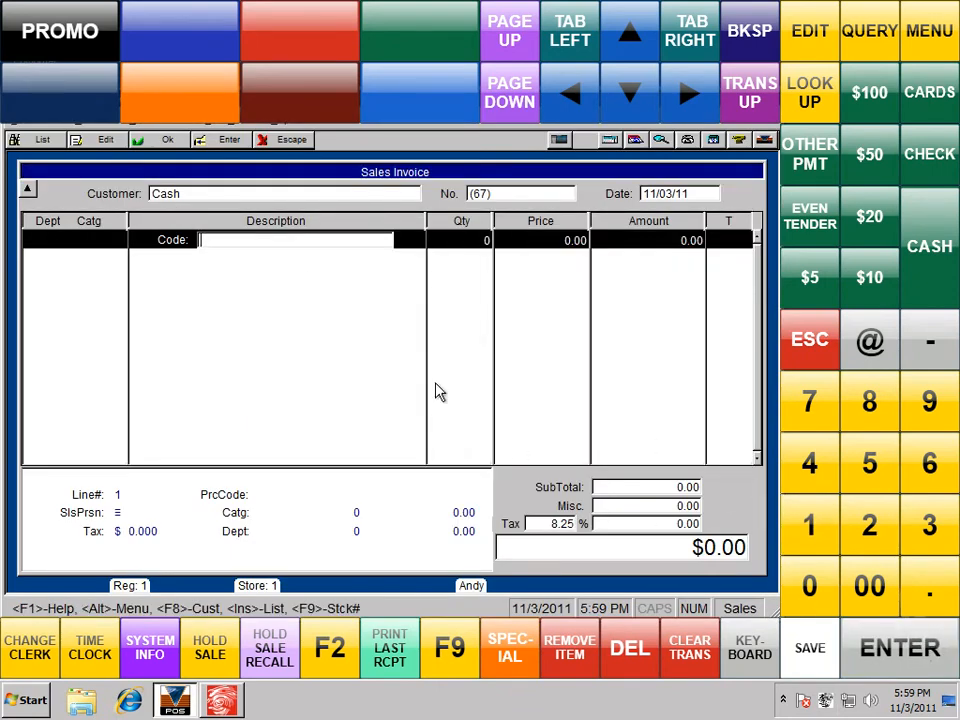
click(69, 39)
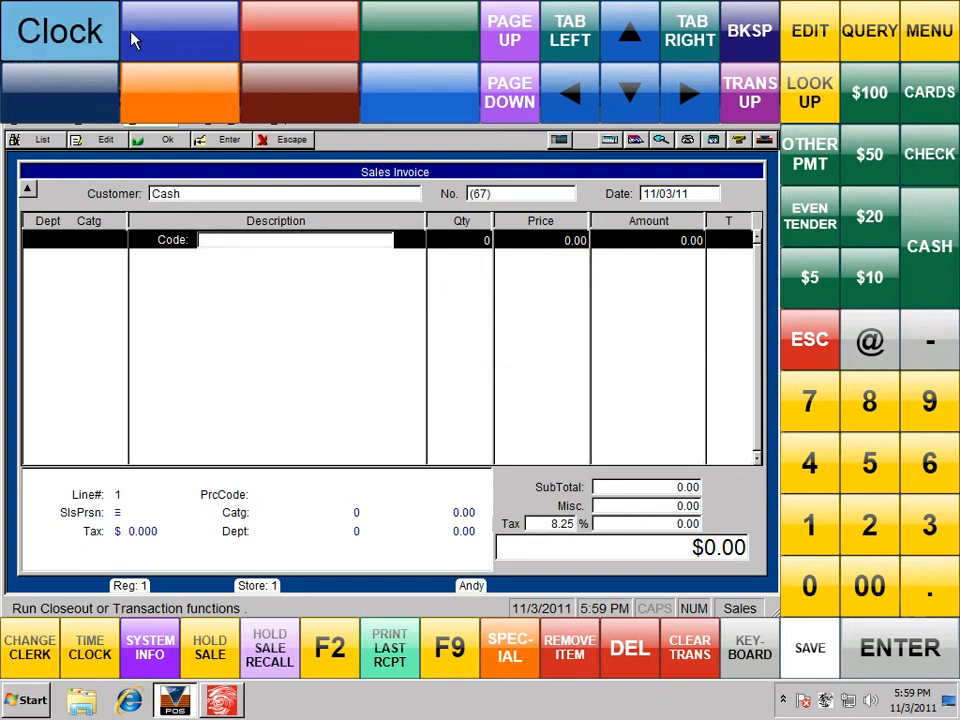
click(69, 39)
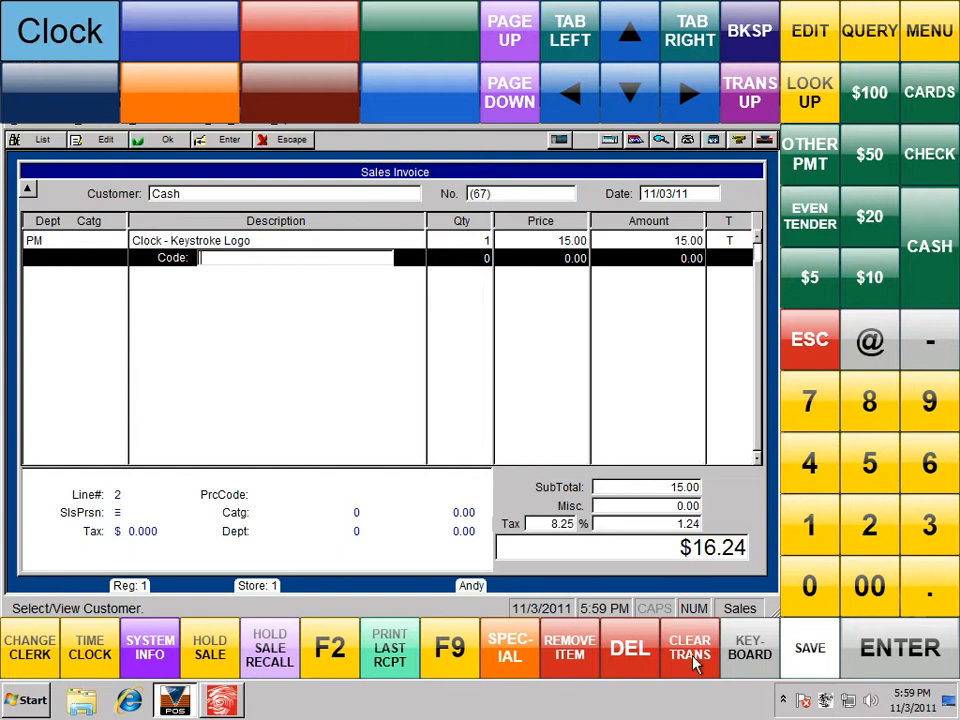
Exit the running preview, return to QwikTouchPro Editor and switch to the PromoPopup.qtt template
right_click(826, 702)
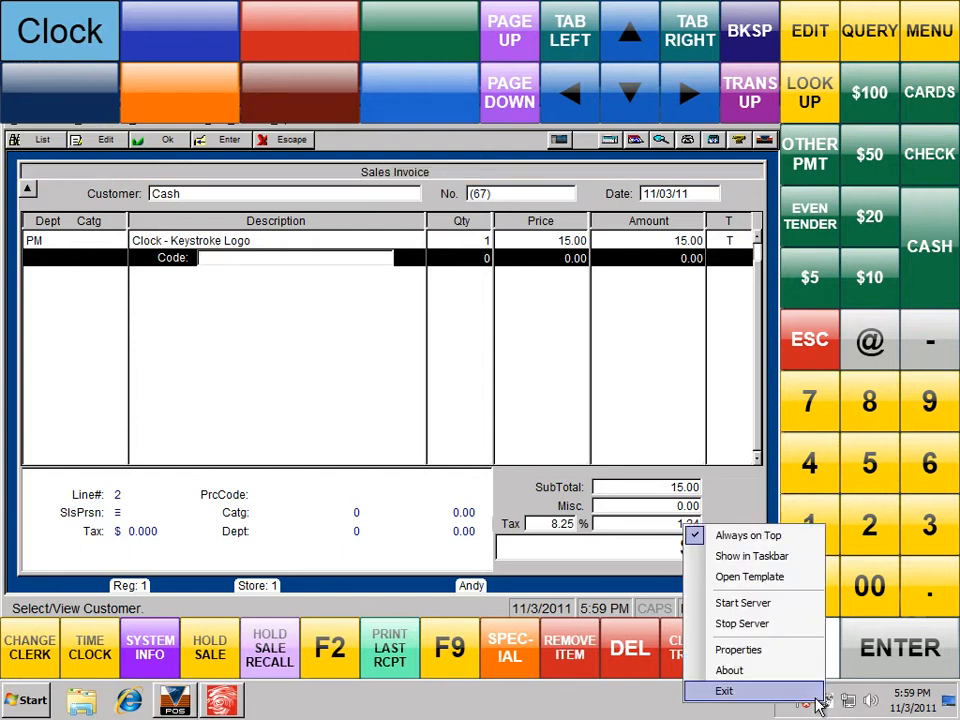
click(780, 689)
click(214, 698)
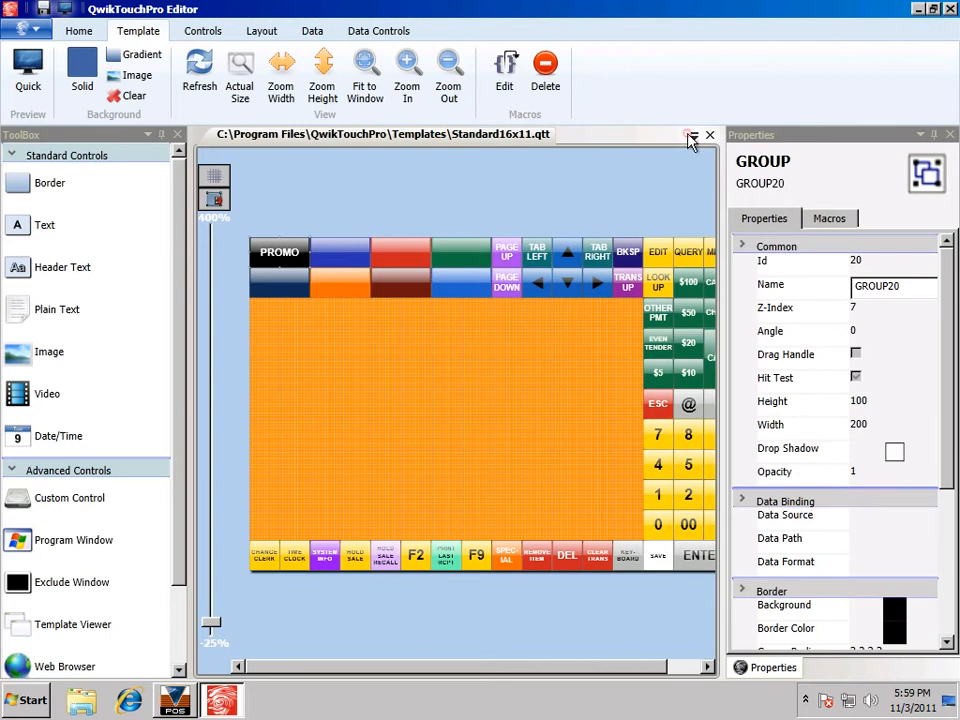
click(694, 135)
click(690, 156)
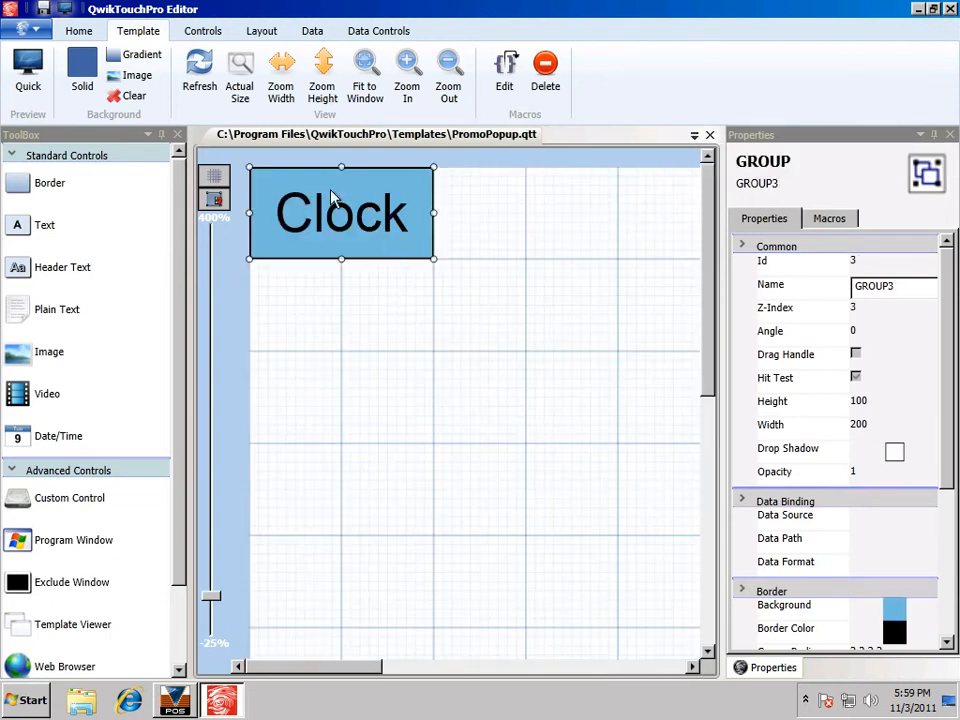
Copy the Clock button and paste two duplicates into the PromoPopup template
click(80, 31)
click(28, 70)
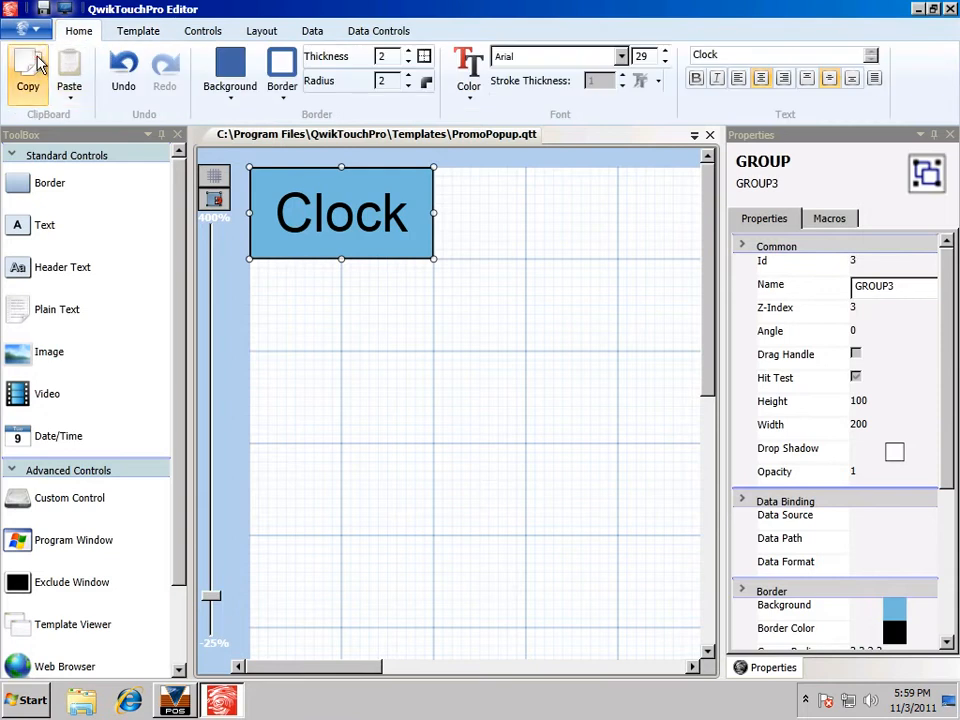
click(69, 70)
click(69, 68)
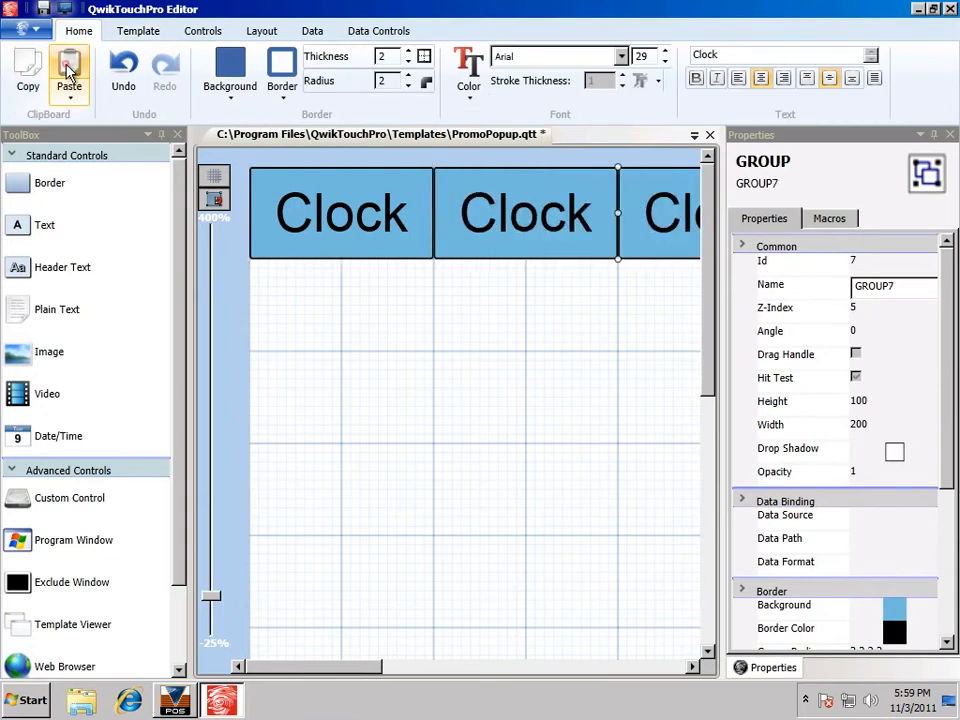
Move the first copy directly below the Clock button, change its text to Golf Tees and wrap it onto two lines
click(521, 229)
drag(521, 229, 342, 332)
double_click(729, 54)
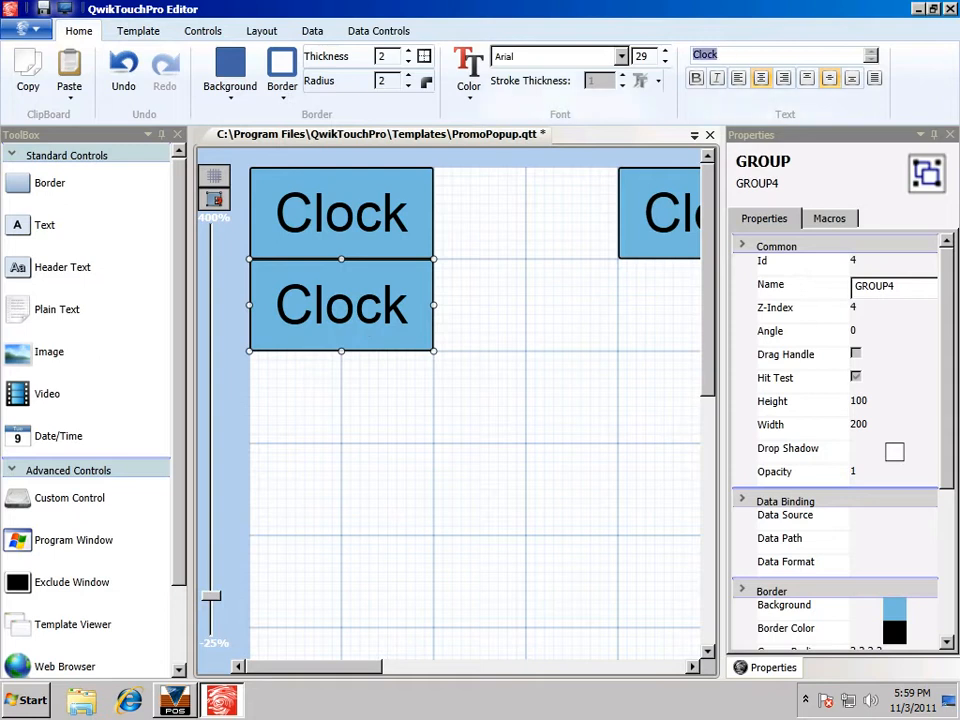
text(Golf Tees)
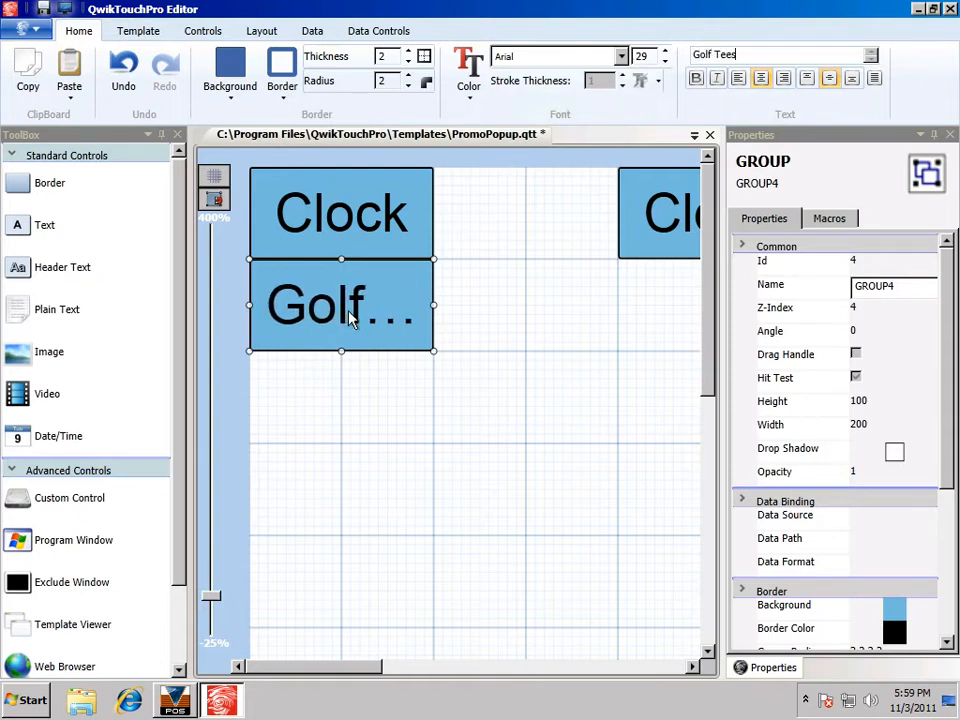
click(875, 80)
Move the second copy directly below the Golf Tees button and change its text to Frisbee
drag(670, 212, 303, 394)
double_click(716, 54)
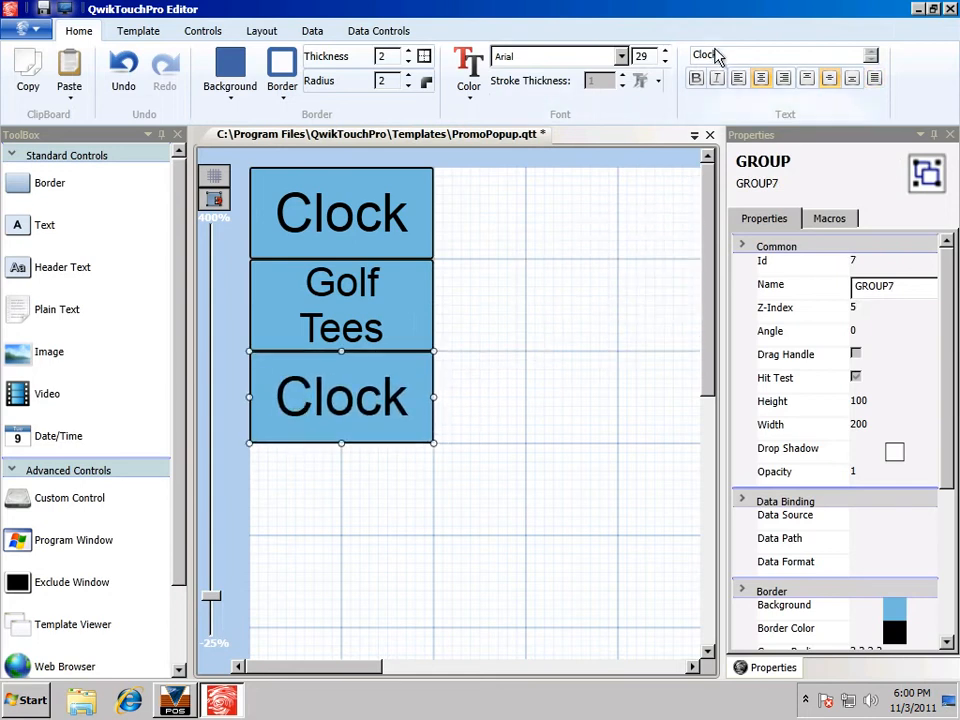
text(Frisbee)
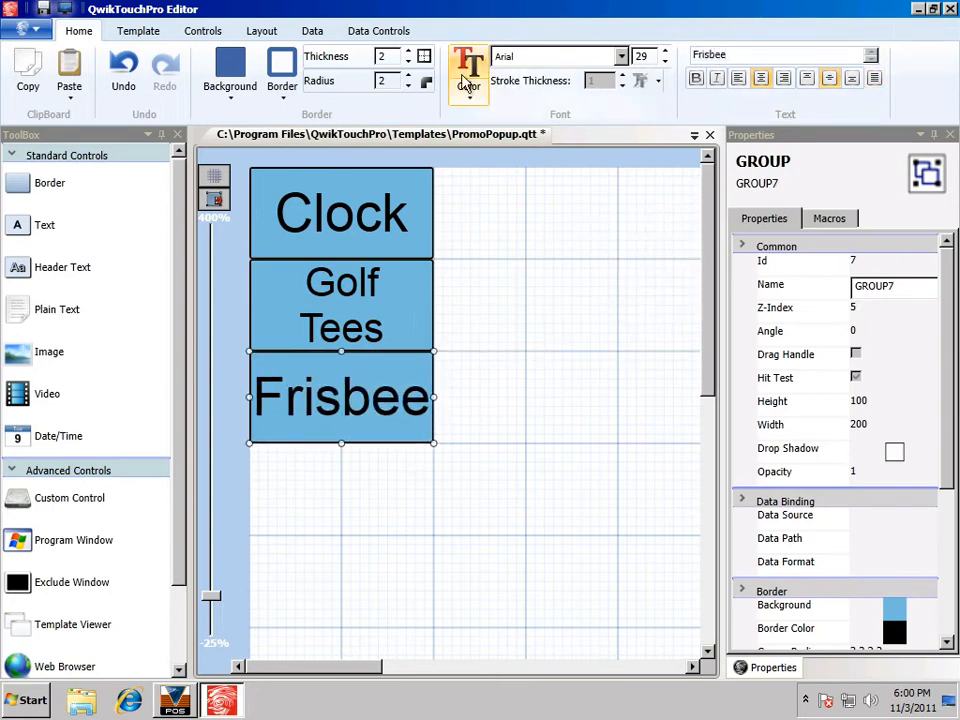
Change the Golf Tees button's background colour to a light green
click(289, 323)
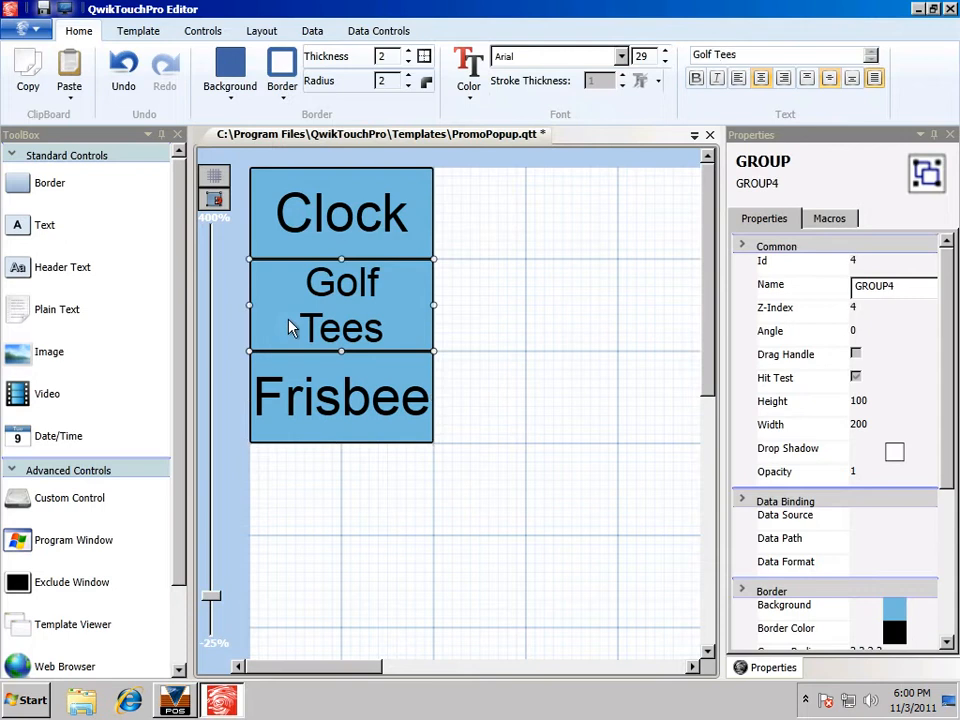
click(230, 64)
drag(490, 305, 476, 252)
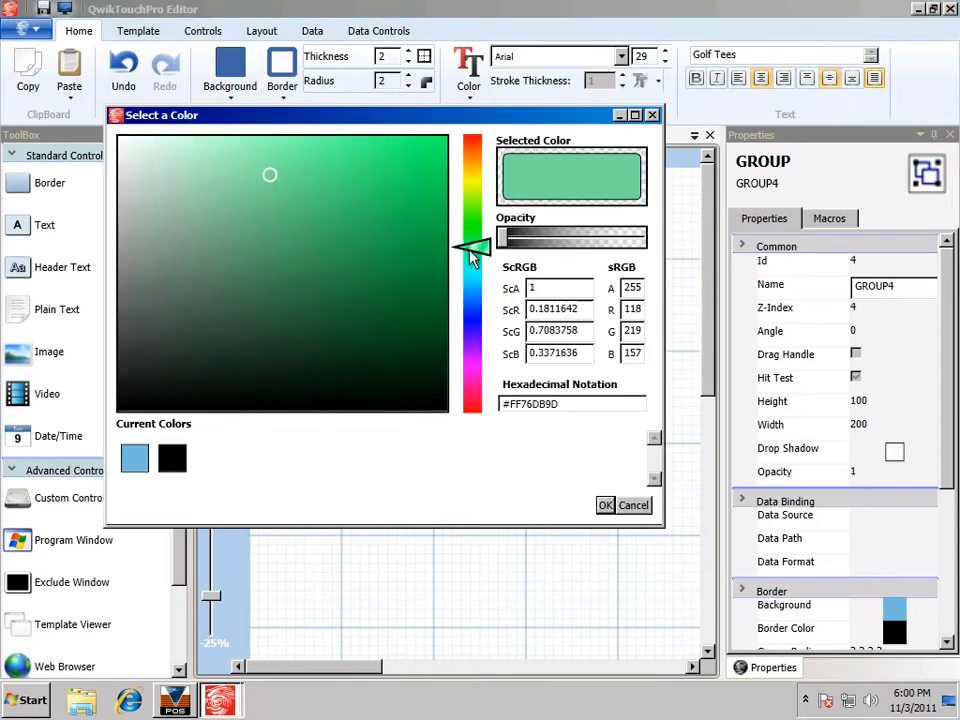
click(606, 505)
Change the Frisbee button's background colour to a light orange-tan
click(320, 365)
click(230, 64)
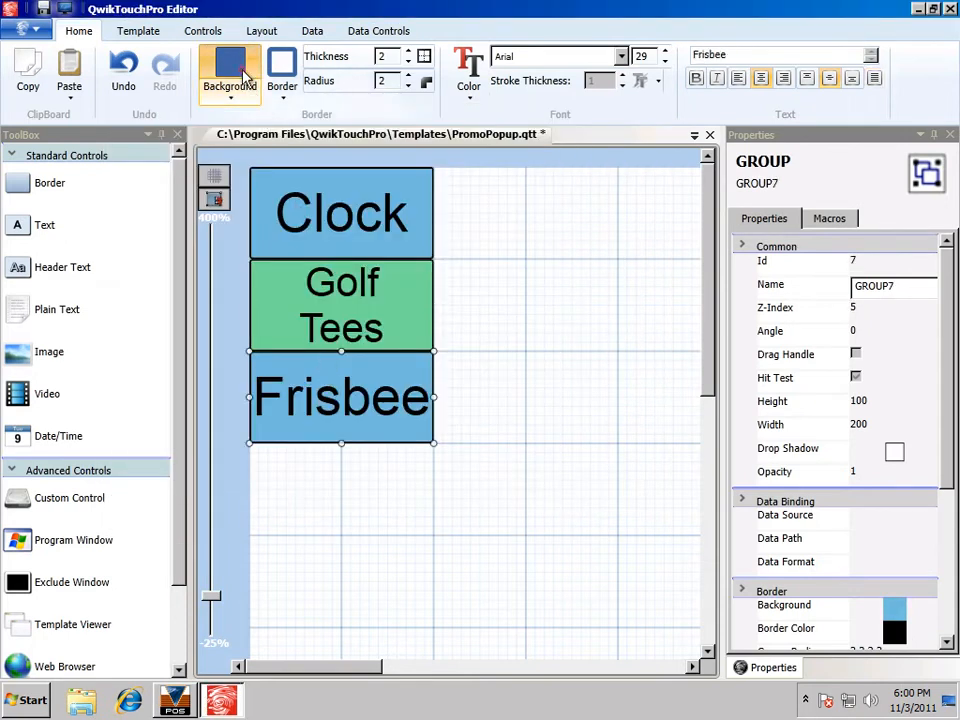
drag(492, 308, 495, 194)
click(626, 526)
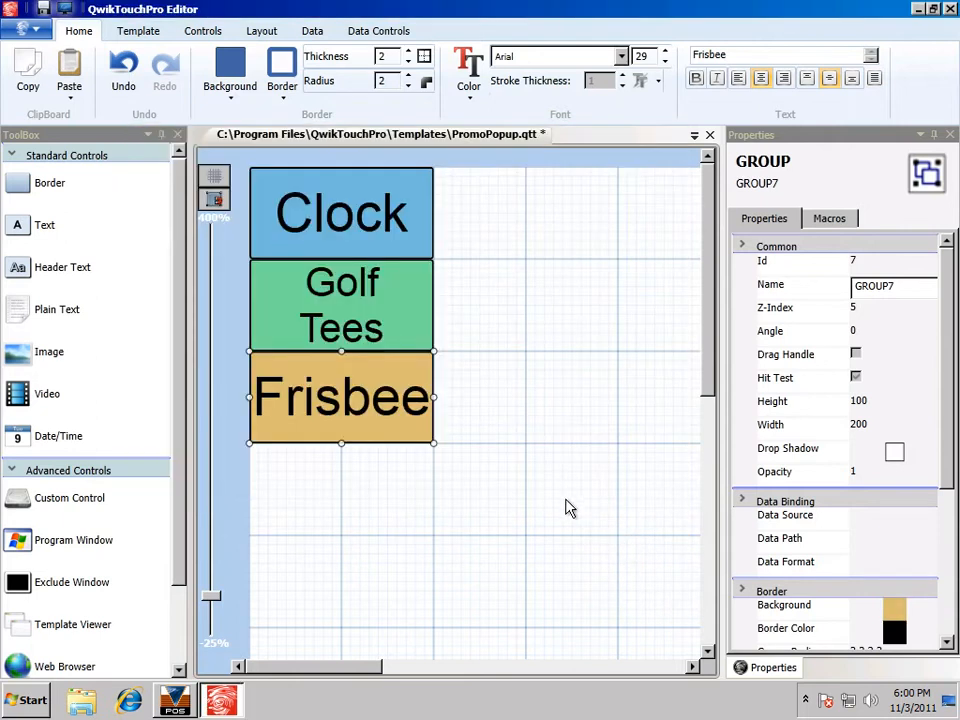
Edit the Golf Tees button's click macro so that its Send Text action sends 5
click(392, 317)
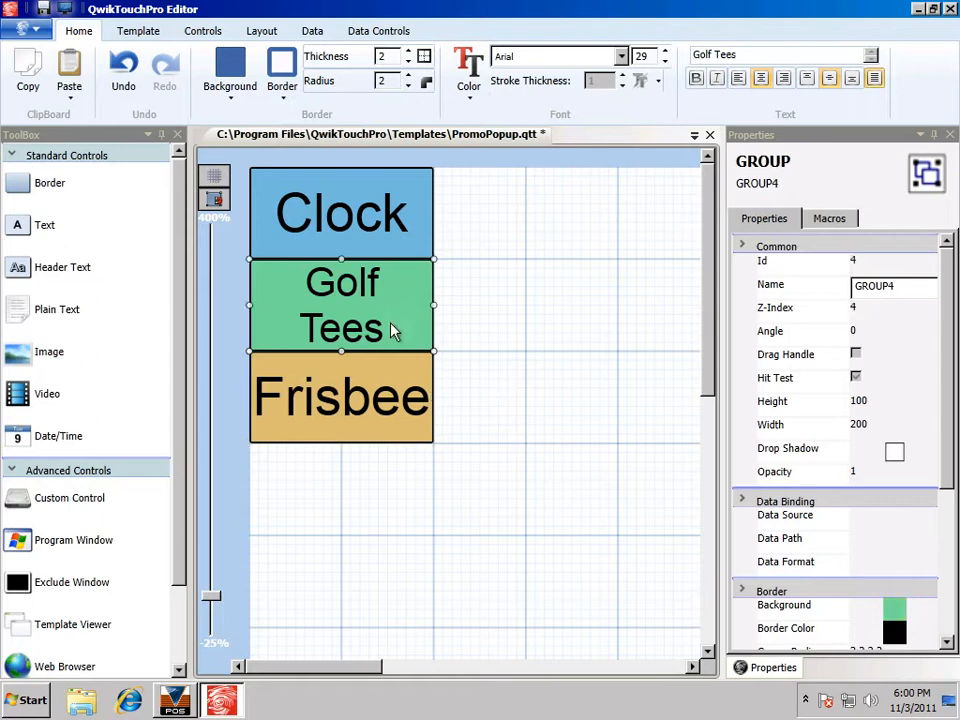
click(828, 220)
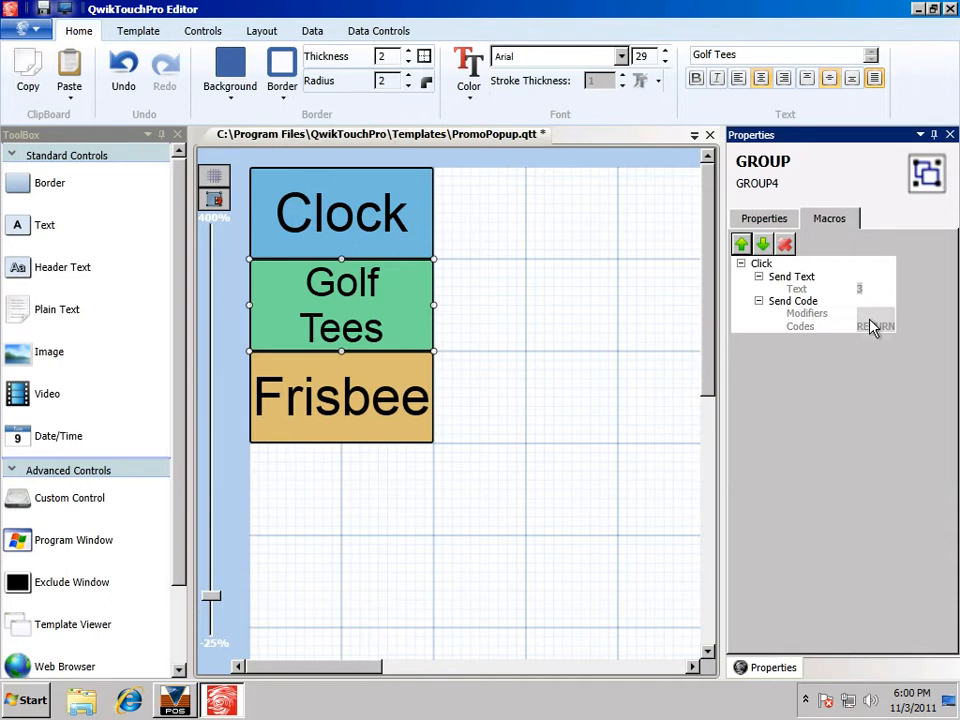
click(202, 32)
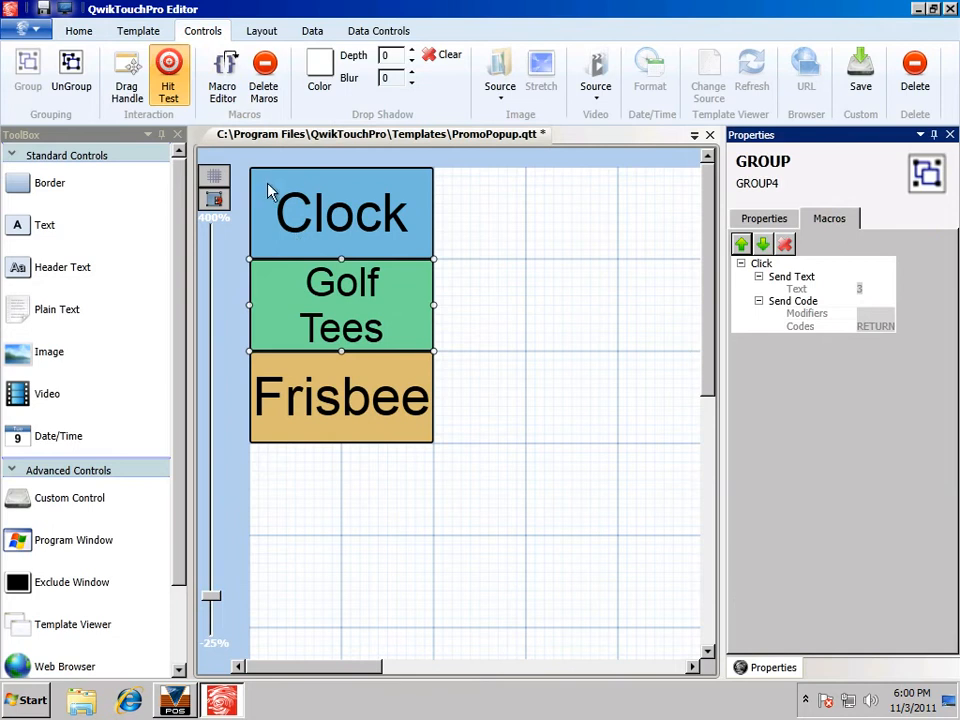
click(222, 80)
drag(266, 138, 556, 150)
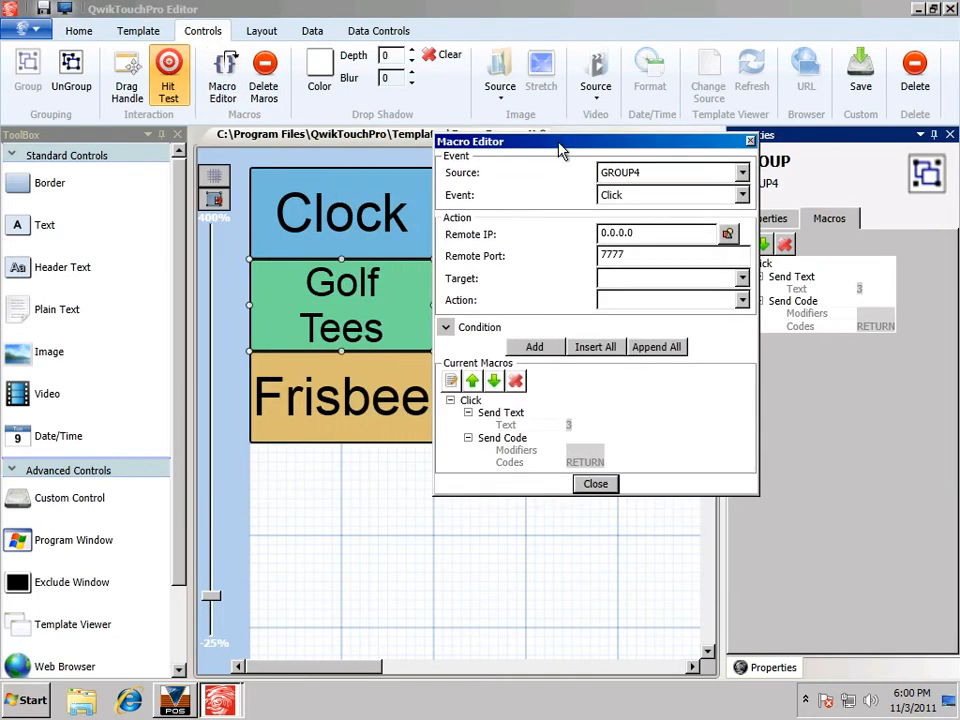
click(517, 414)
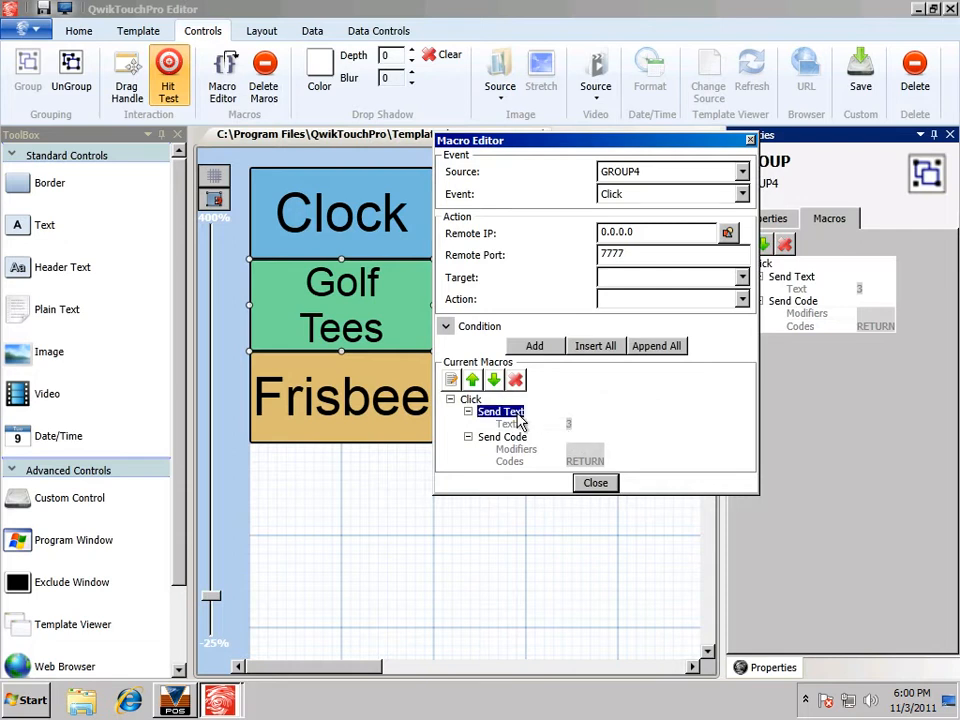
click(452, 381)
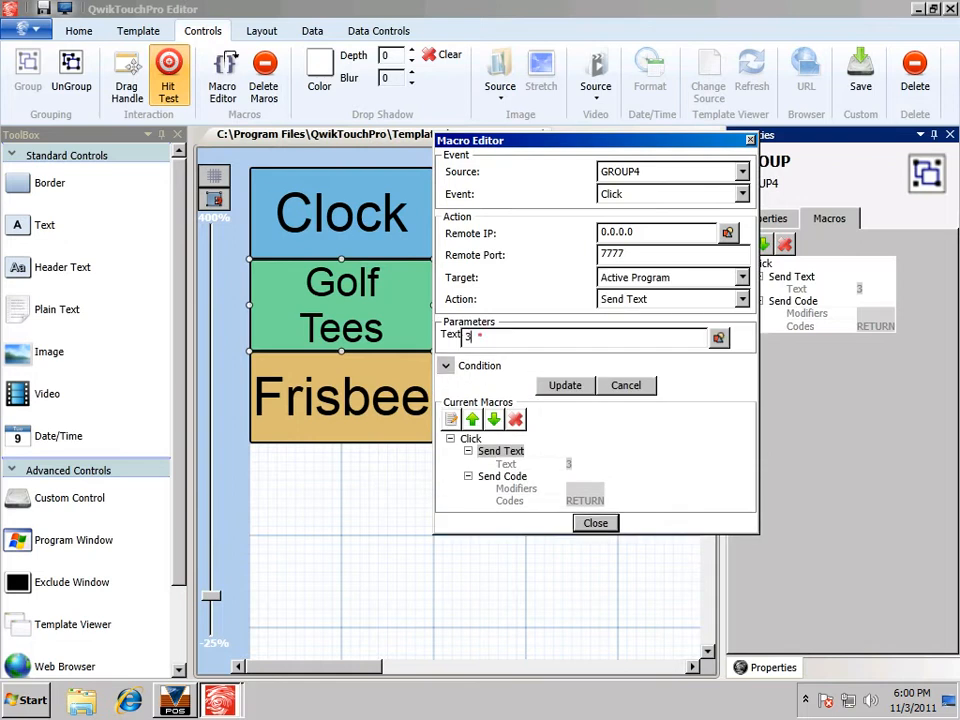
double_click(466, 337)
text(5)
click(574, 390)
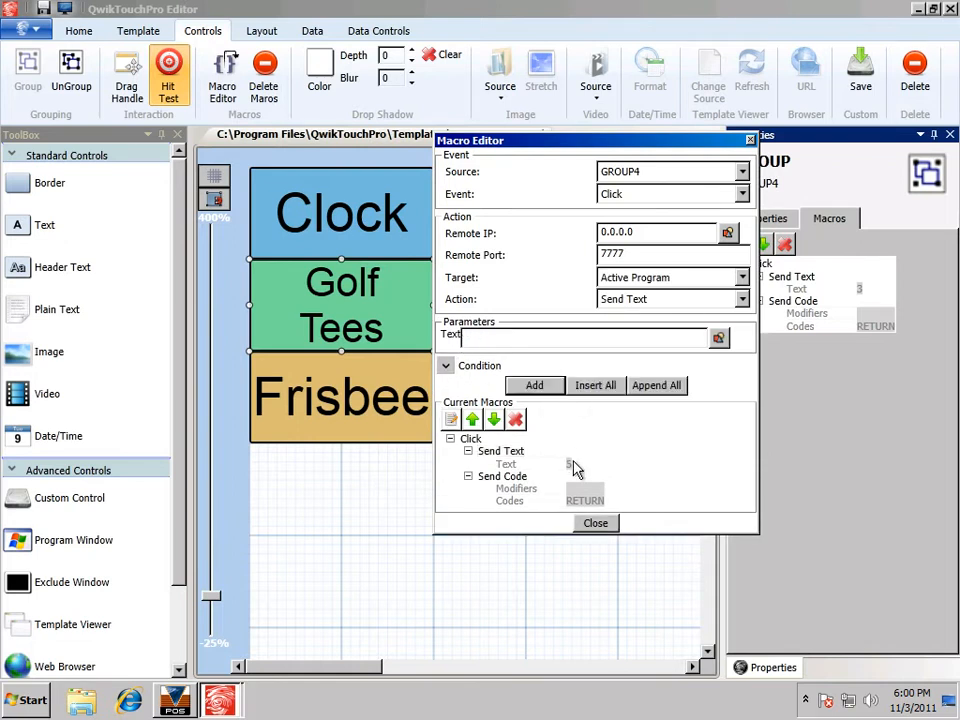
click(595, 525)
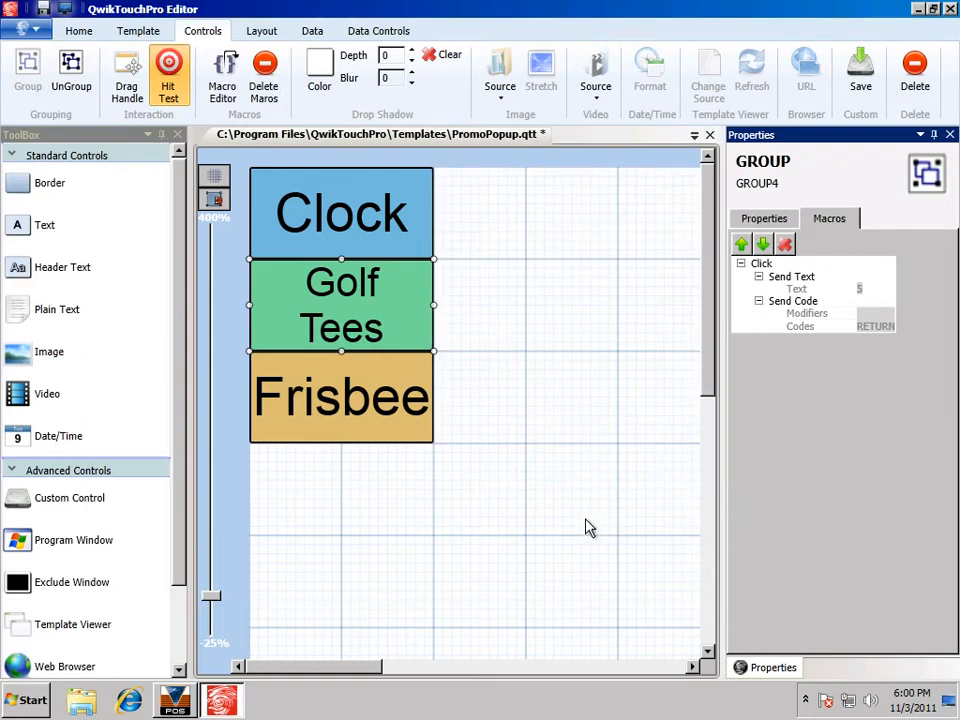
Edit the Frisbee button's click macro so that its Send Text action sends 10
click(358, 416)
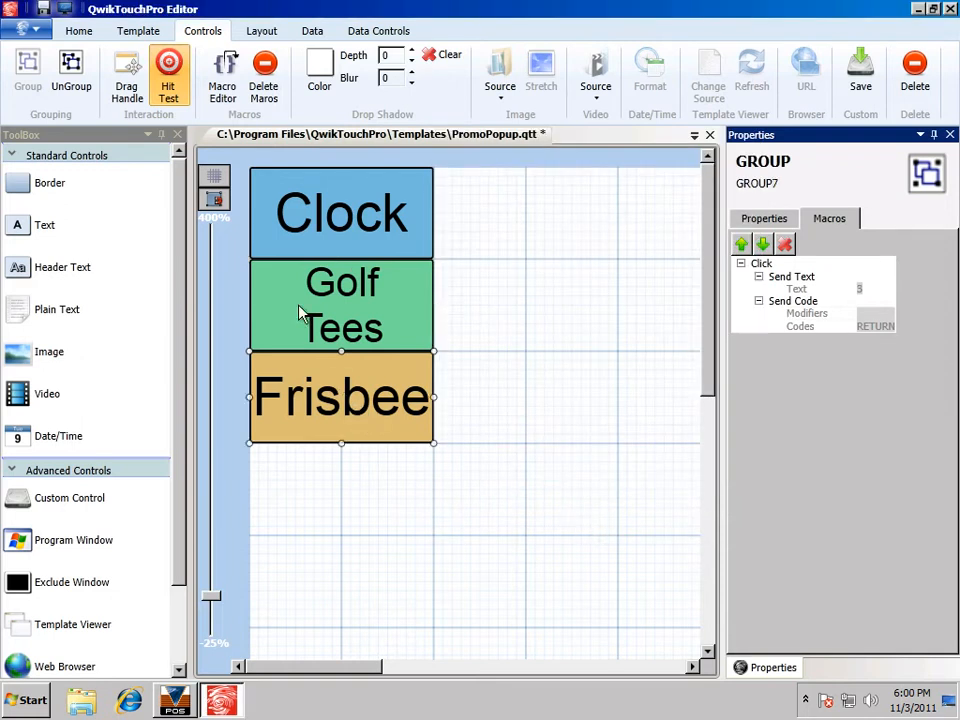
click(222, 86)
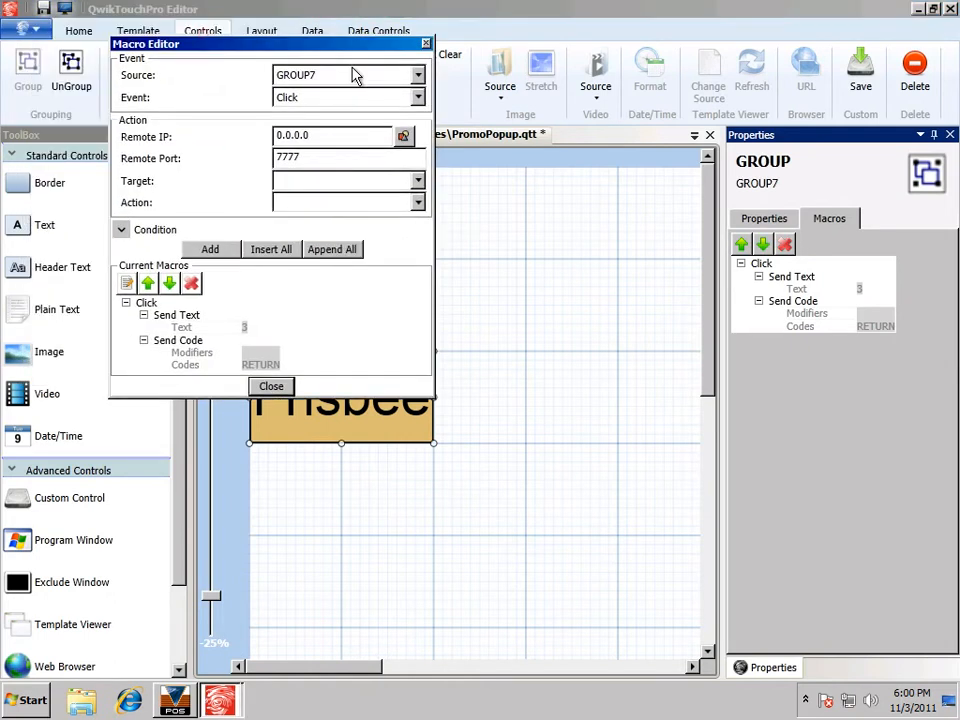
drag(280, 45, 647, 124)
click(540, 395)
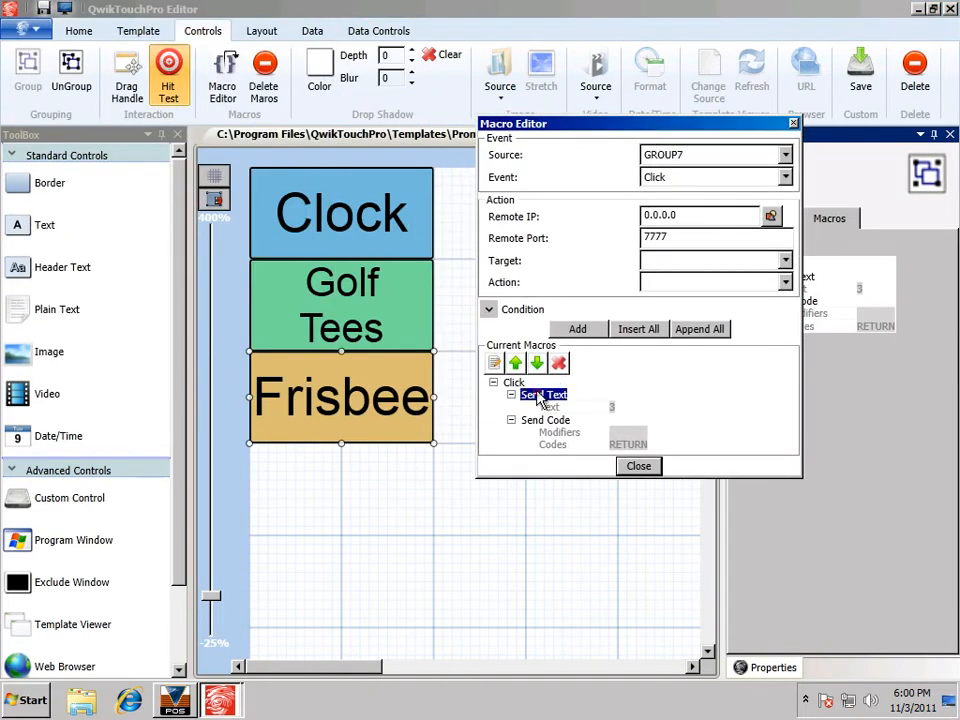
click(495, 363)
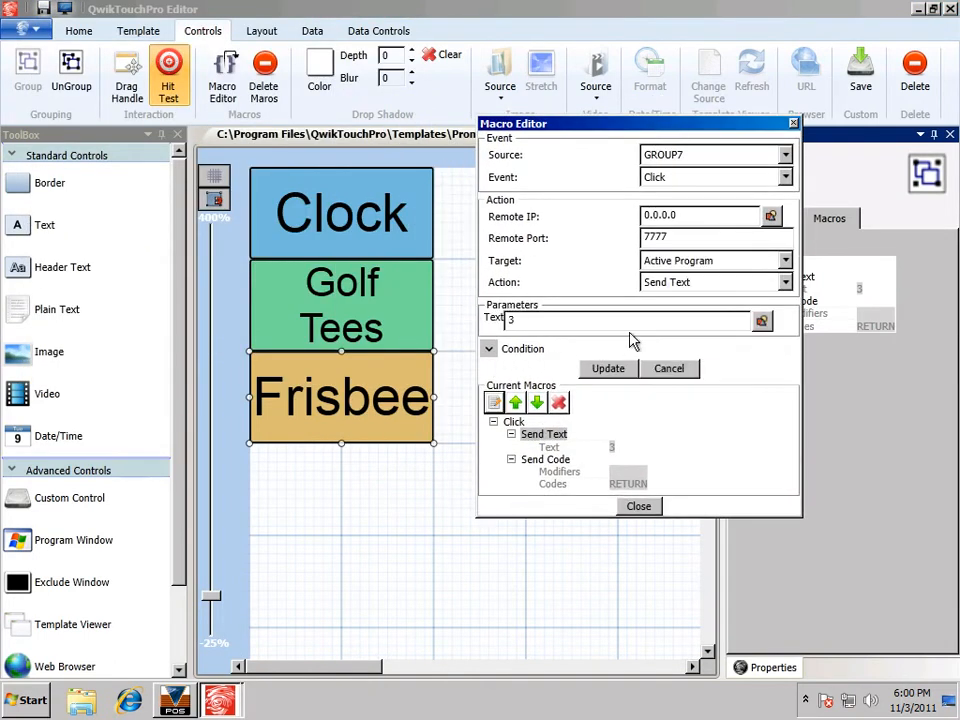
click(531, 320)
text(1)
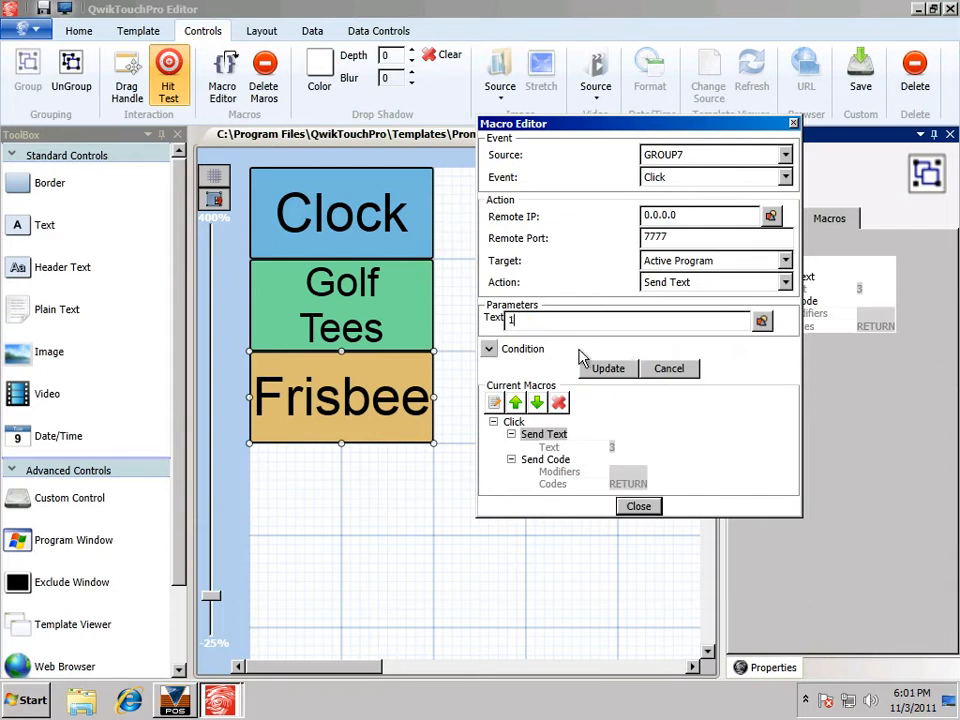
text(0)
click(607, 370)
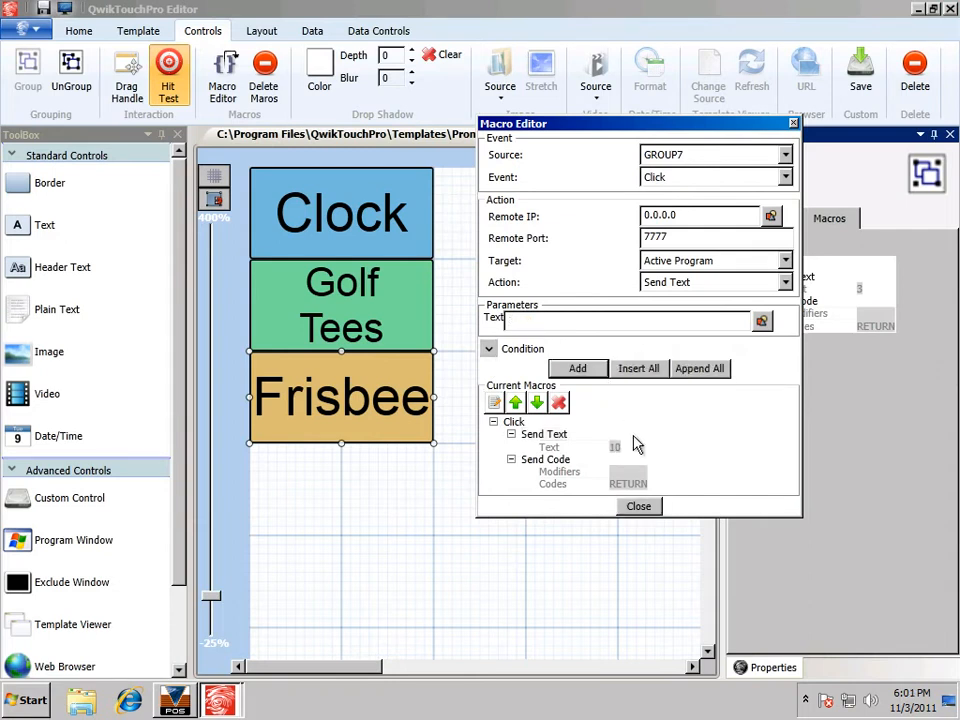
click(639, 507)
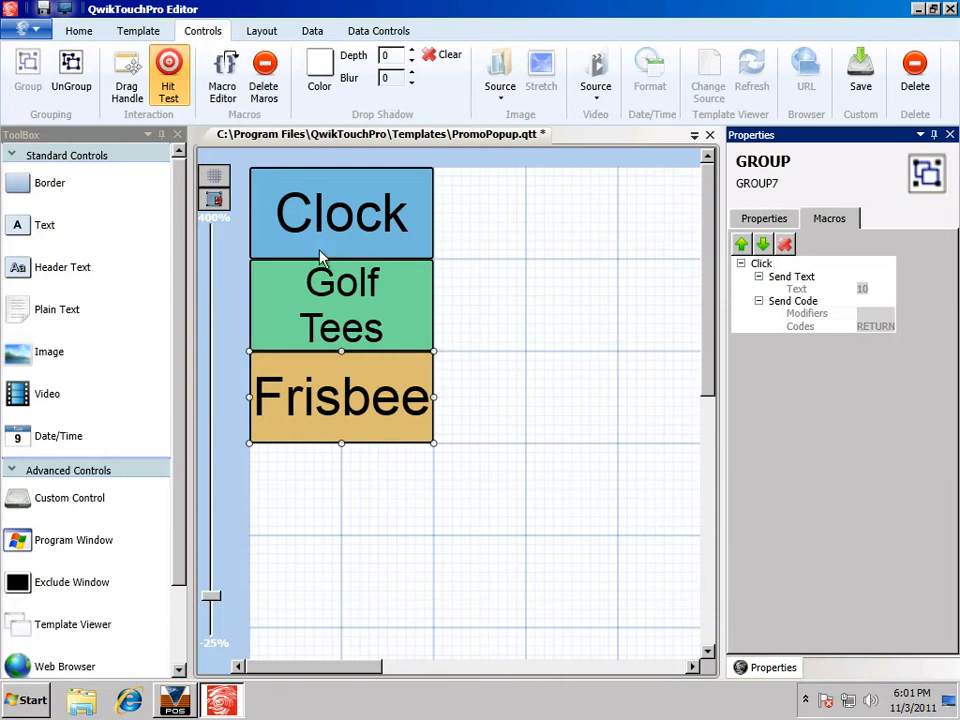
Save the PromoPopup template and launch the Standard16x11.qtt template in preview
click(22, 29)
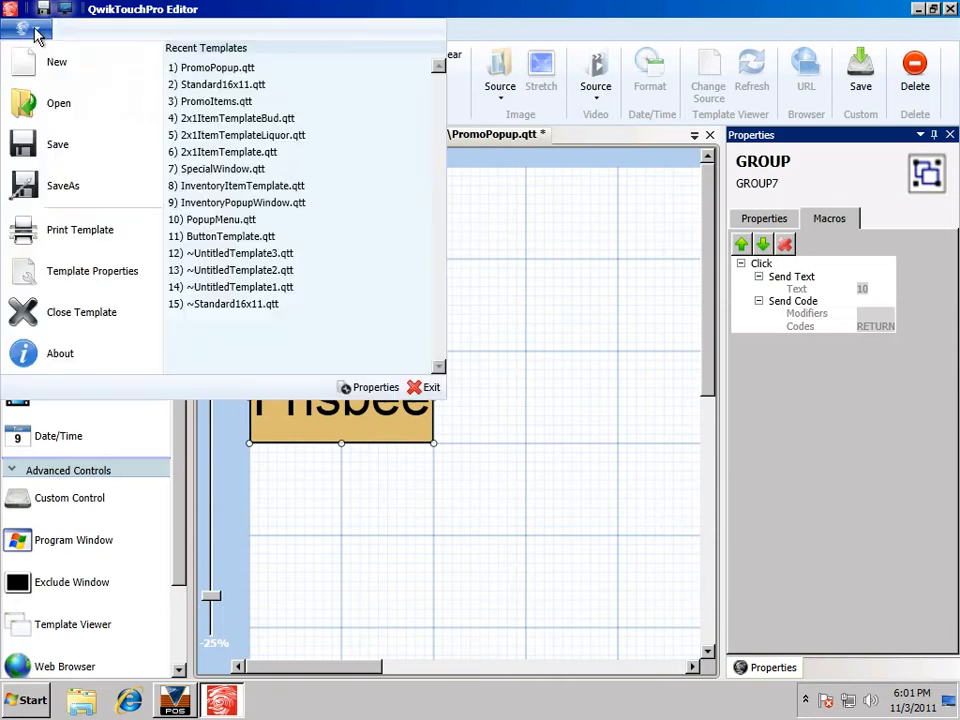
click(58, 147)
click(694, 134)
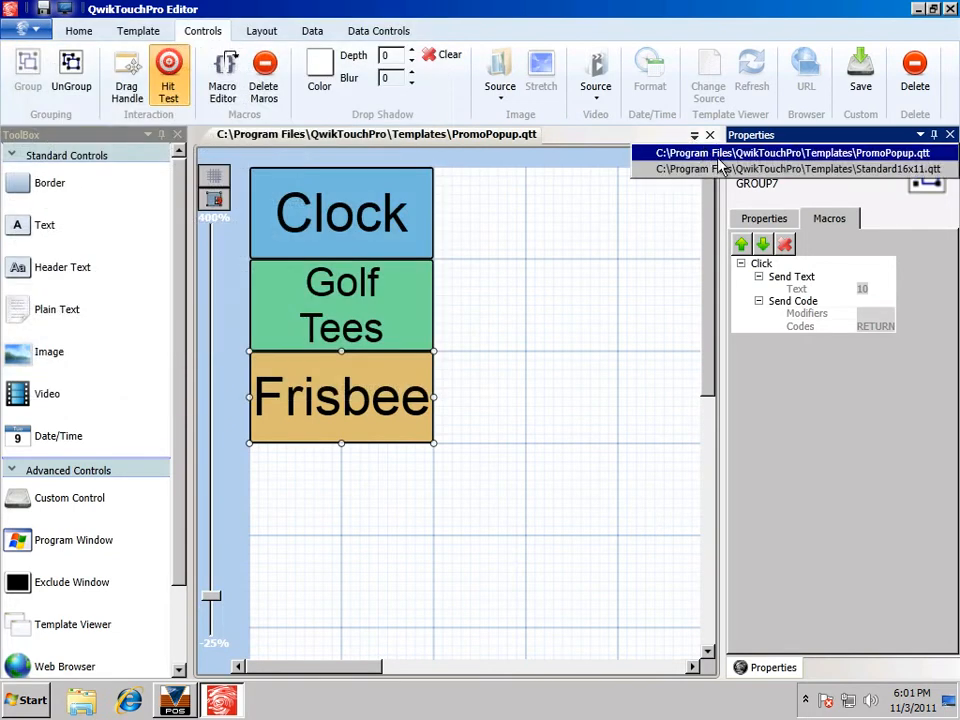
click(729, 170)
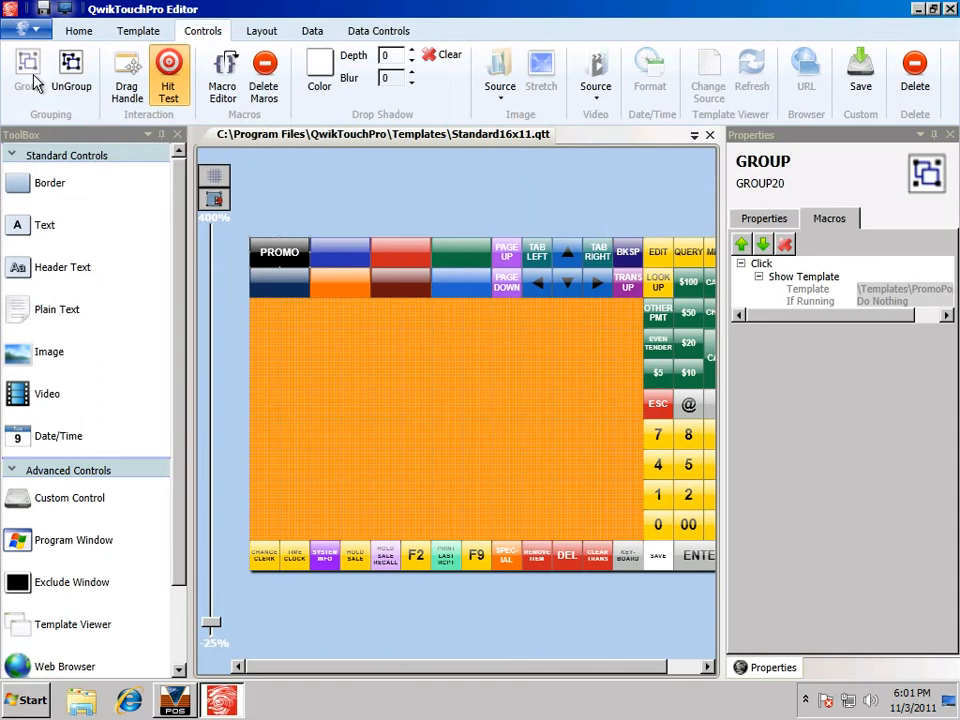
click(64, 9)
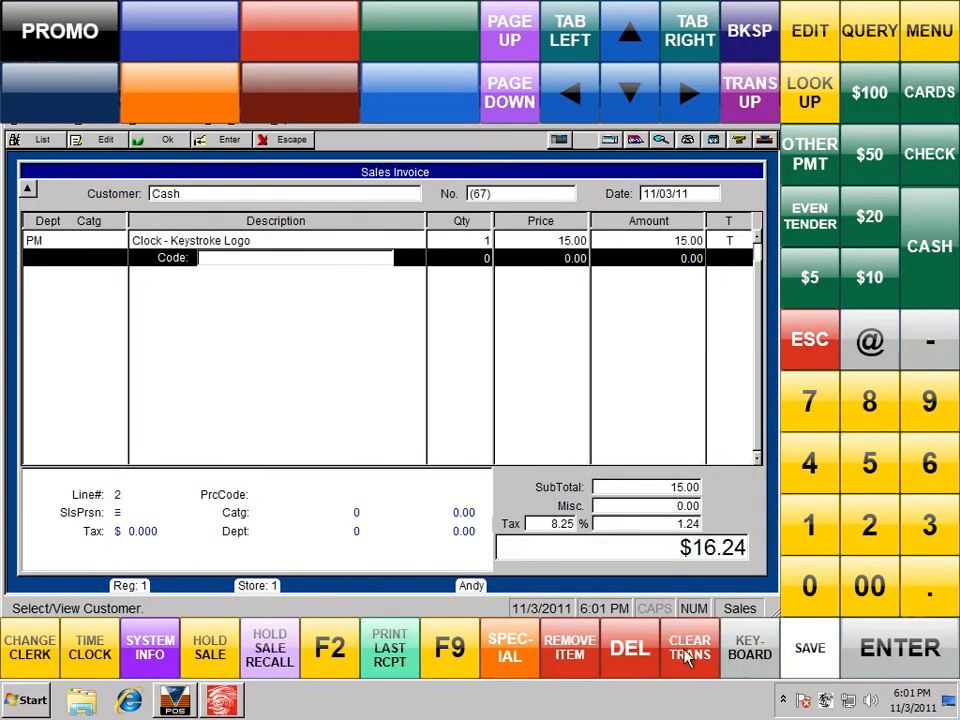
Clear the current sales transaction and ring up Clock, Golf Tees and Frisbee from the PROMO popup
click(690, 652)
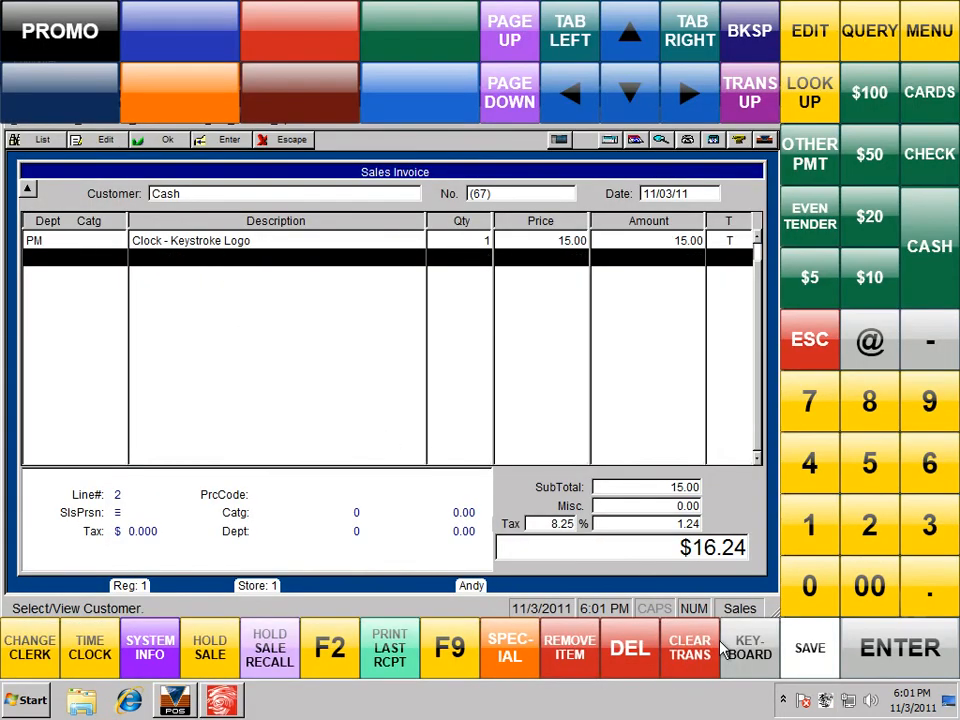
click(836, 354)
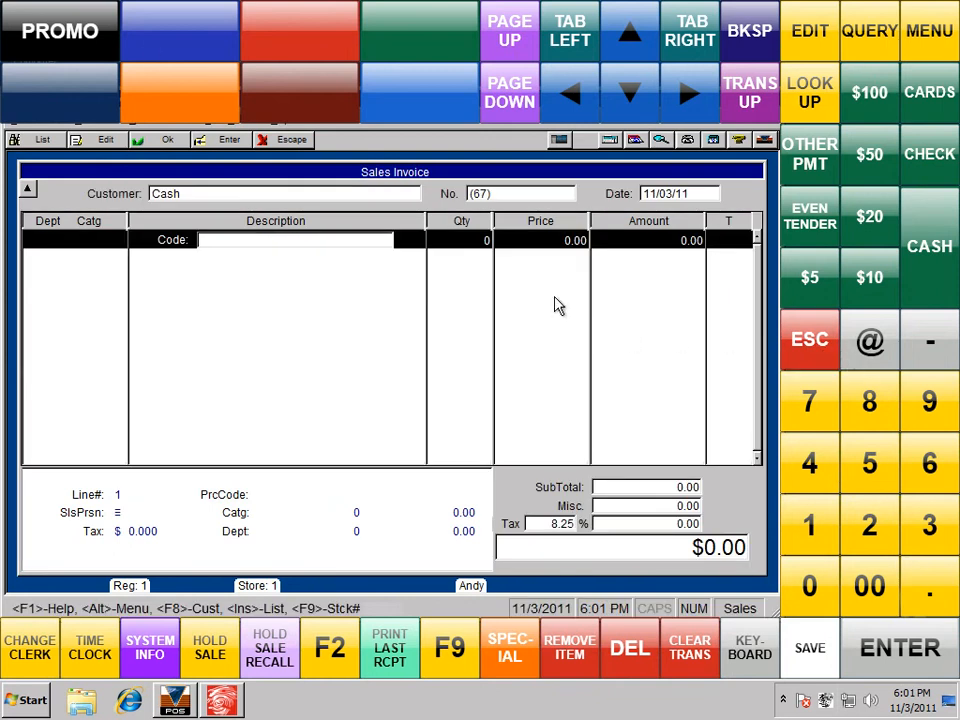
click(92, 44)
click(71, 35)
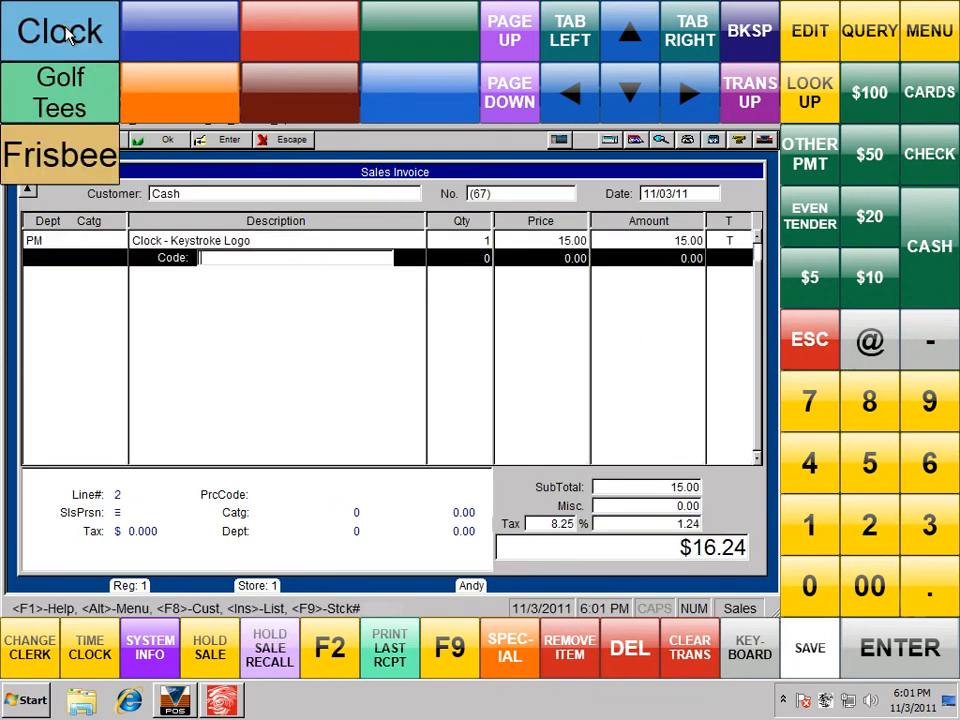
click(60, 86)
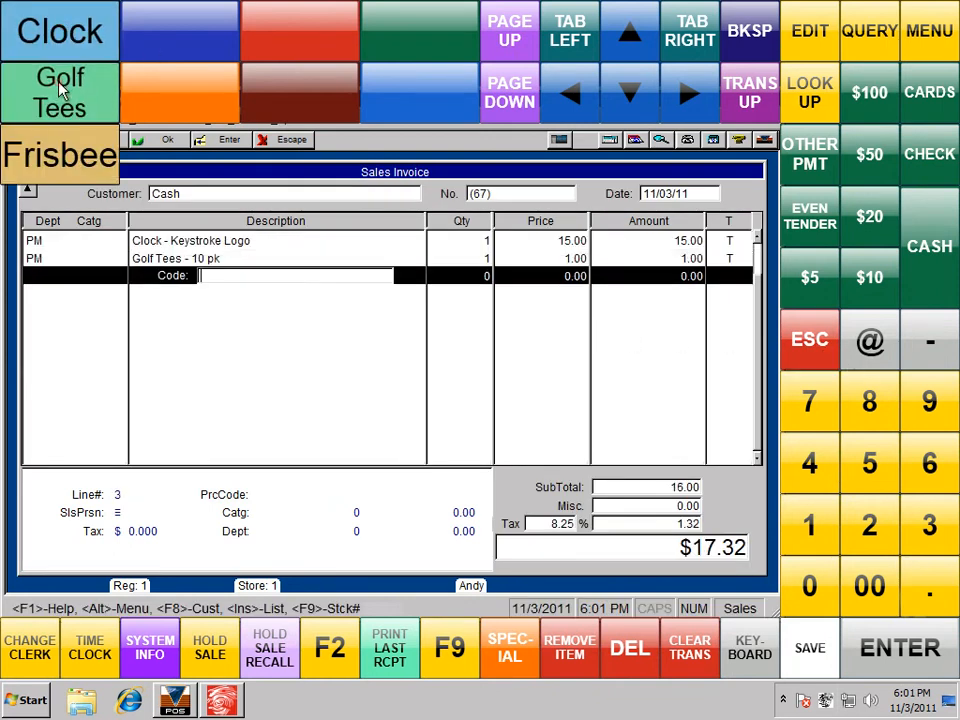
click(63, 158)
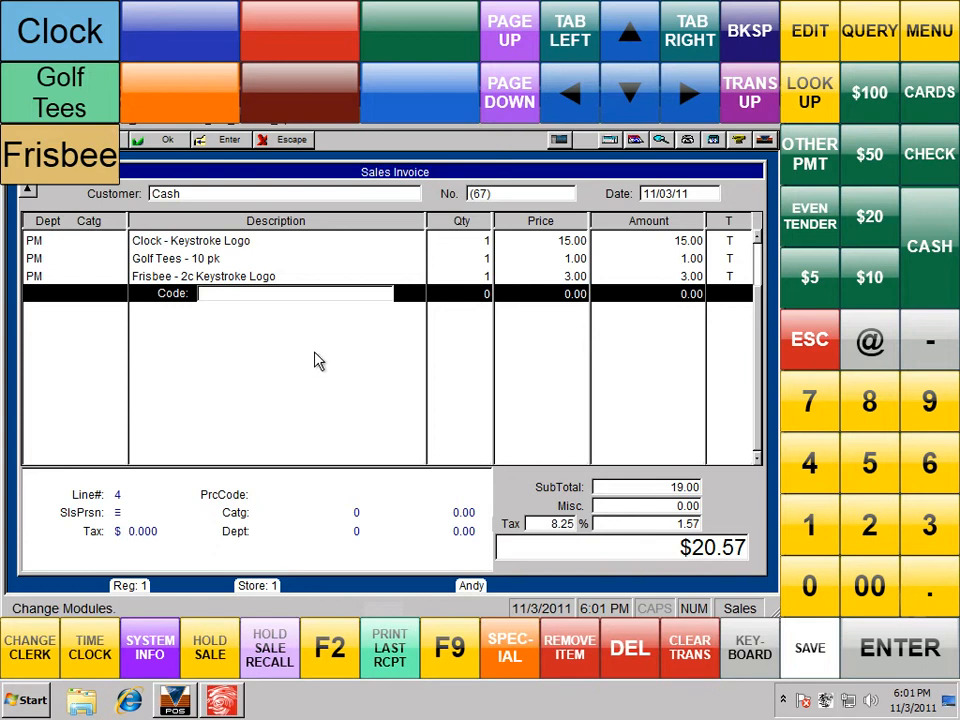
Exit the running QwikTouchPro preview and return to the PromoPopup.qtt template in QwikTouchPro Editor
right_click(803, 699)
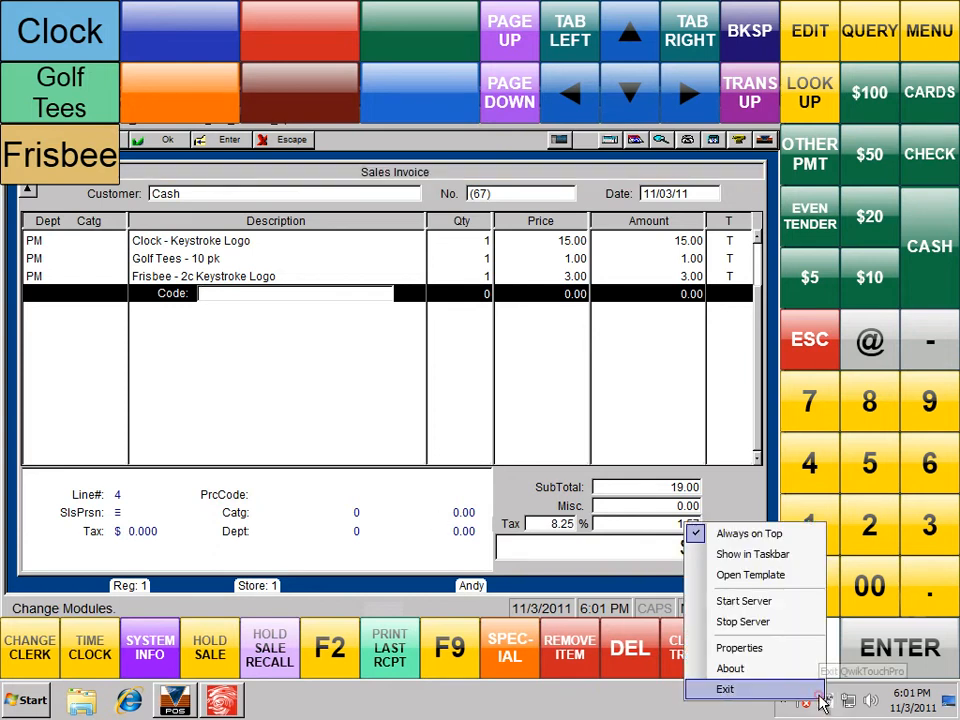
click(790, 688)
click(206, 706)
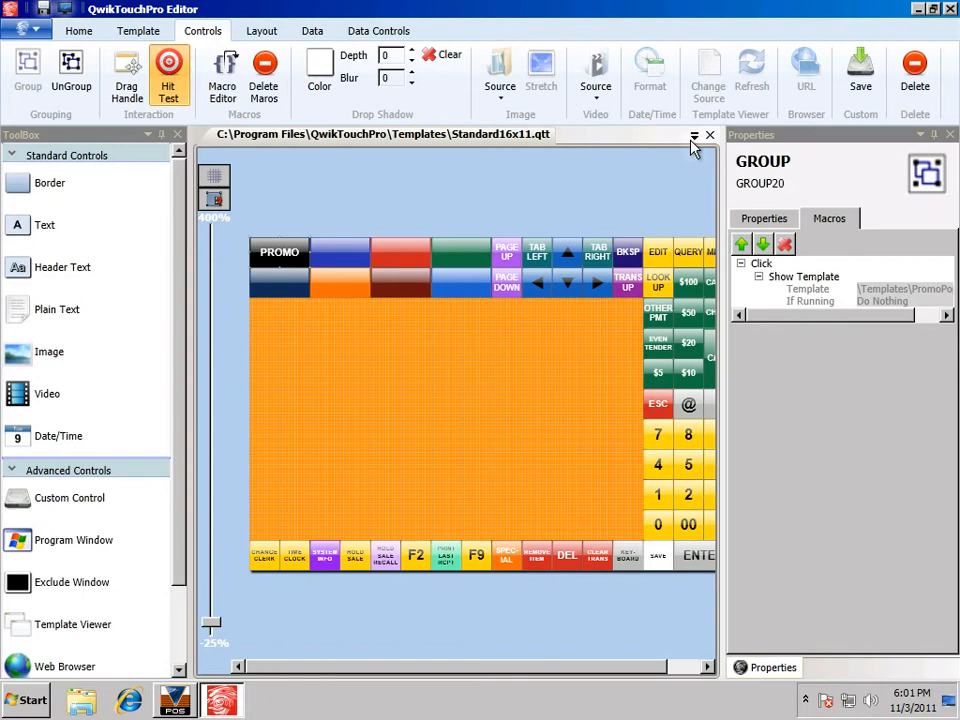
click(694, 136)
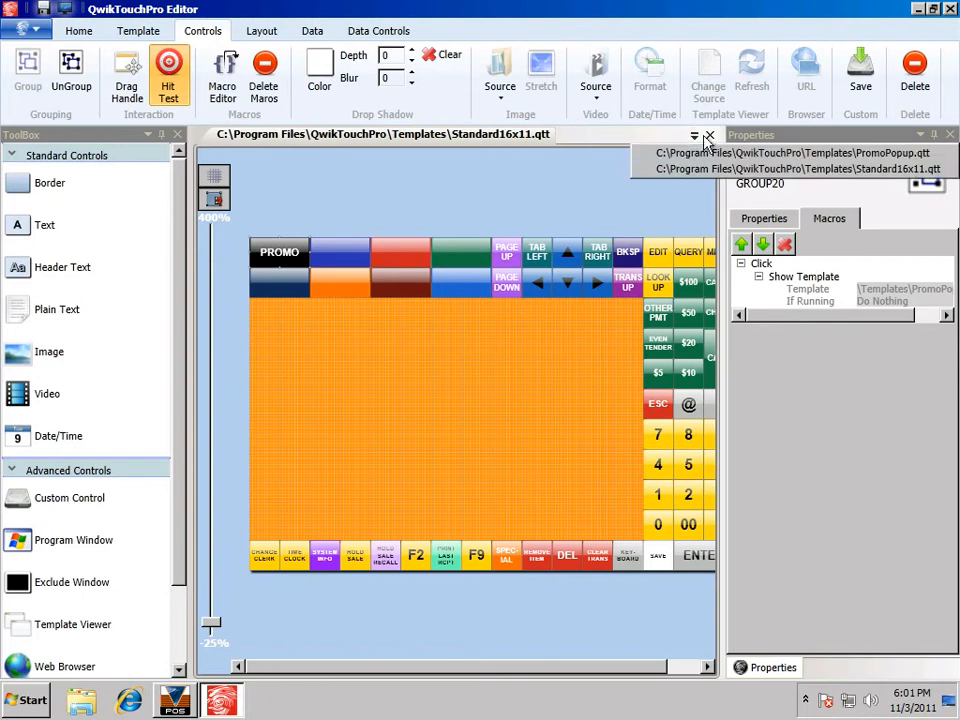
click(700, 157)
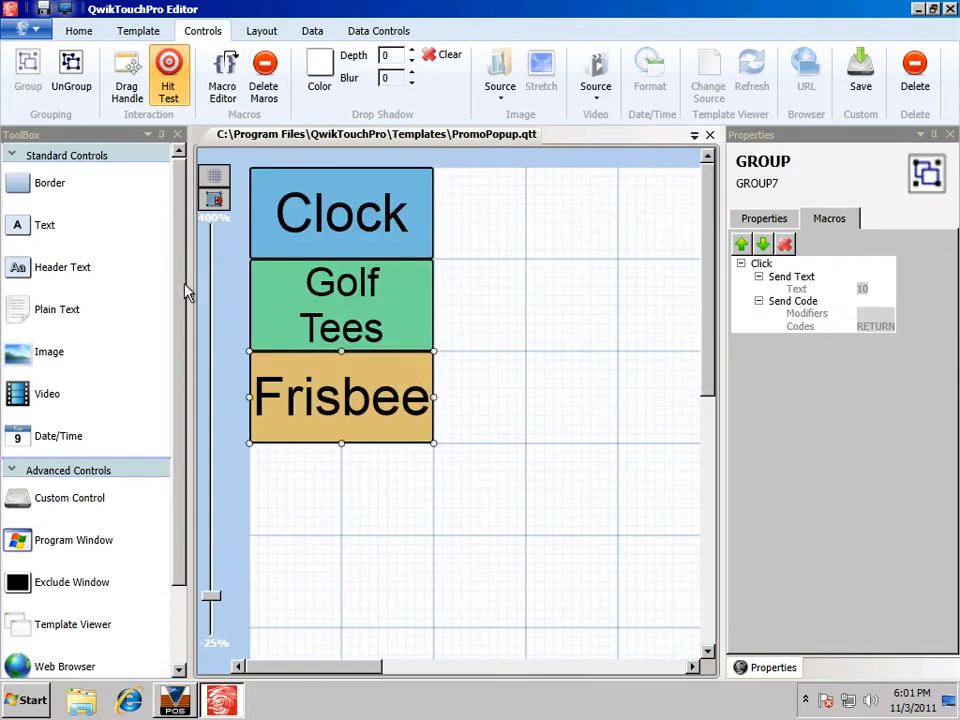
Duplicate the Frisbee button directly below the original and change the copy's text to Done
click(78, 31)
click(28, 72)
click(69, 72)
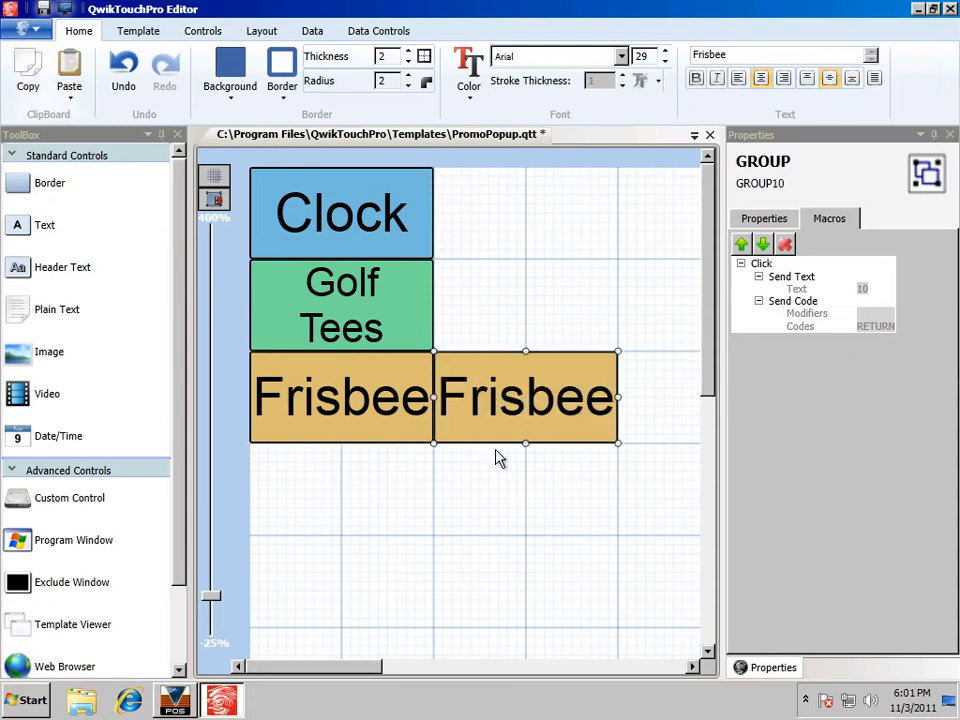
drag(518, 391, 335, 483)
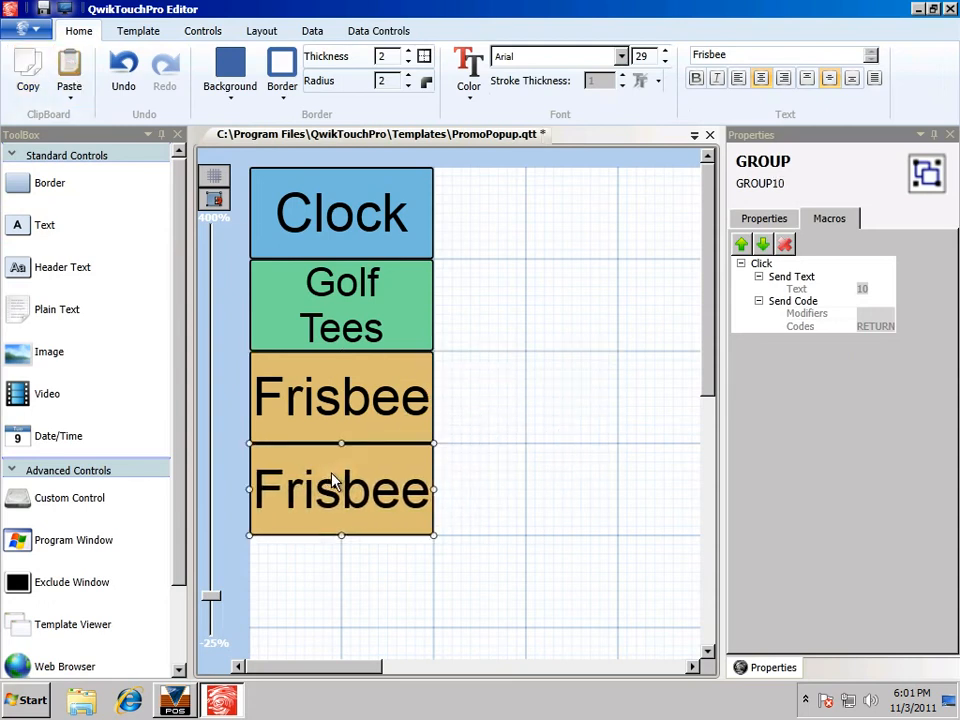
double_click(744, 57)
text(Done)
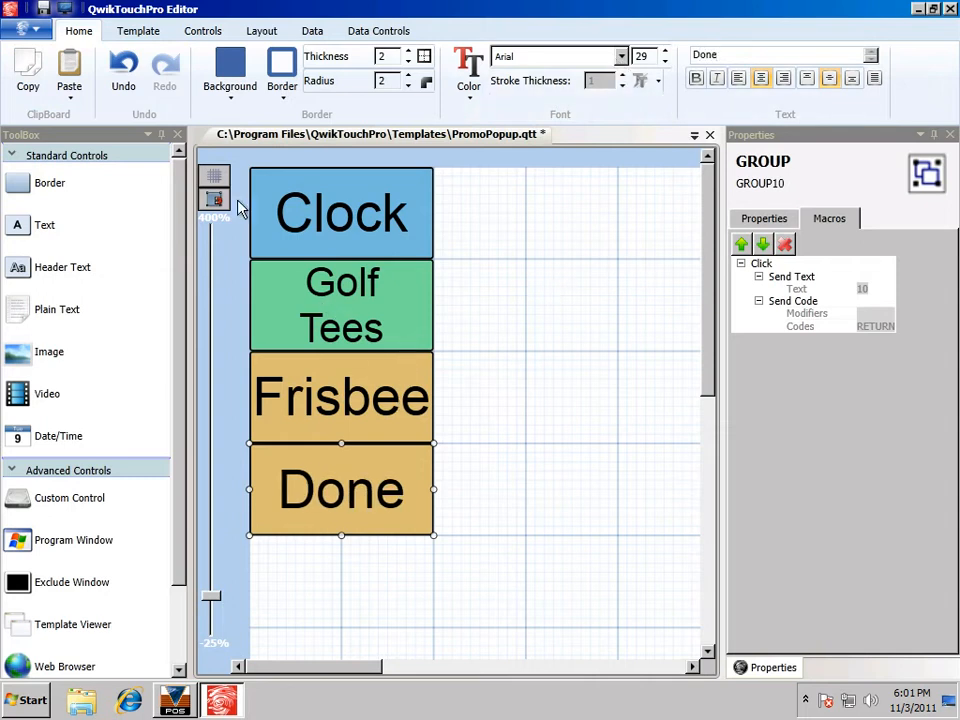
Give the Done button a light red background and white text
click(222, 72)
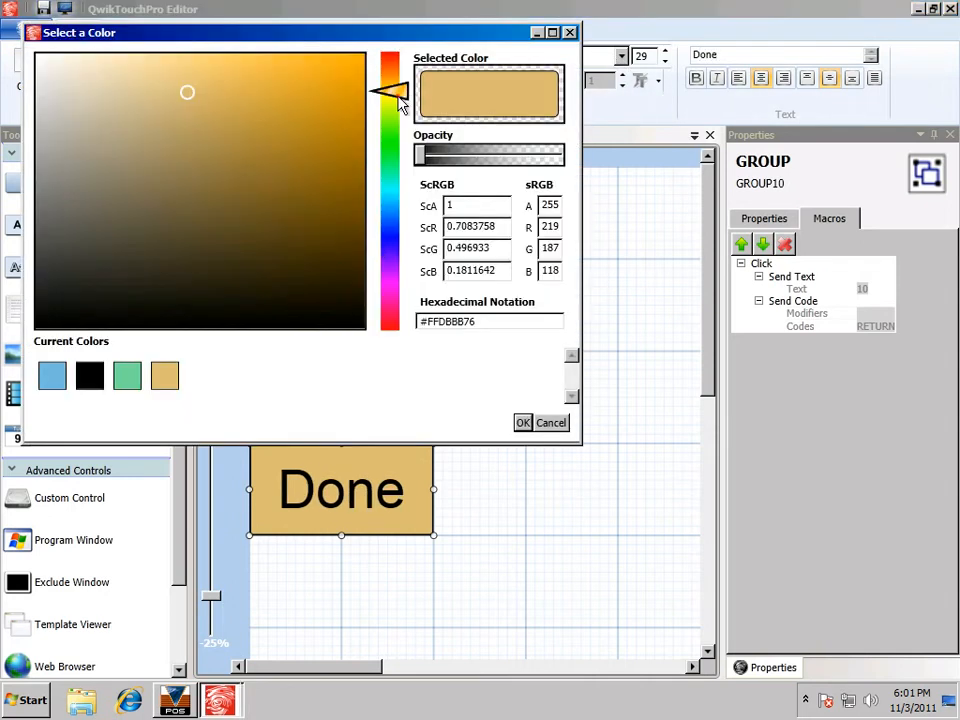
drag(400, 88, 398, 62)
click(522, 423)
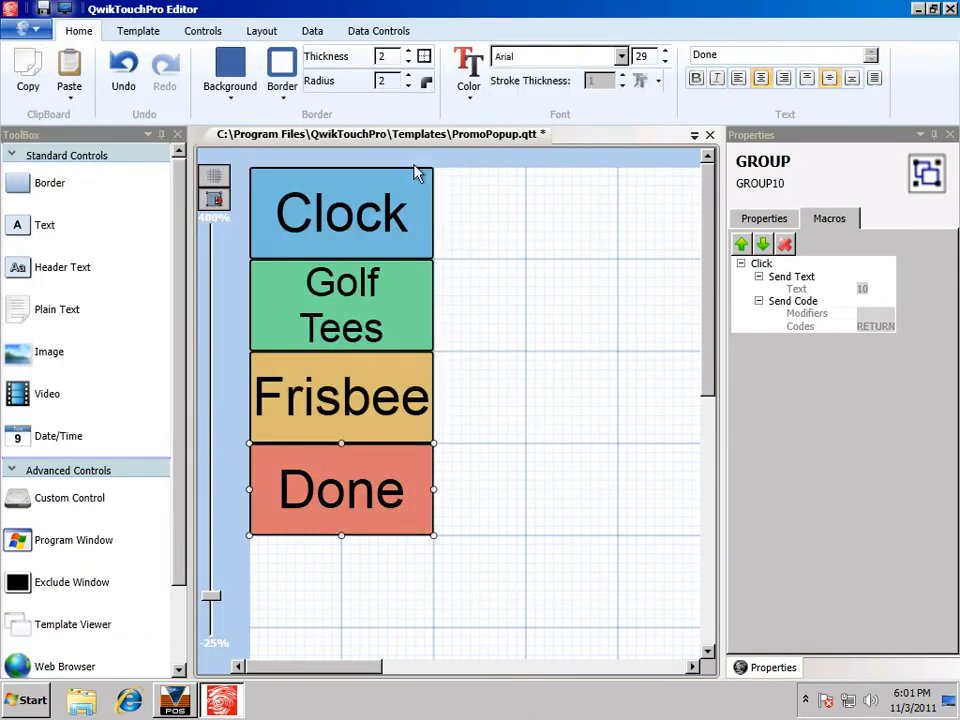
click(466, 75)
click(57, 75)
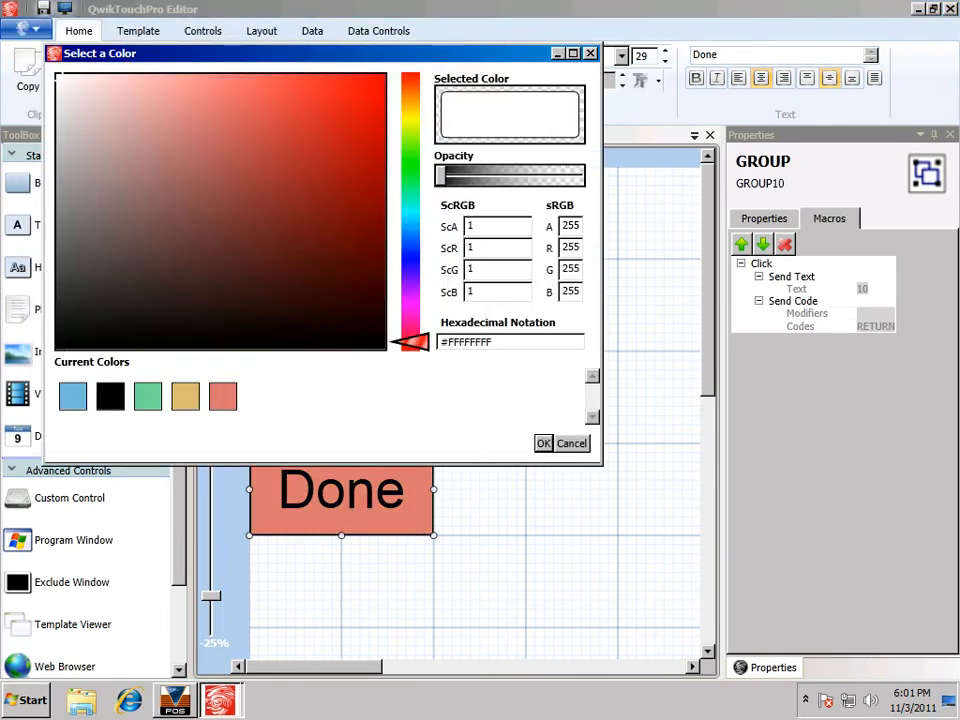
click(543, 443)
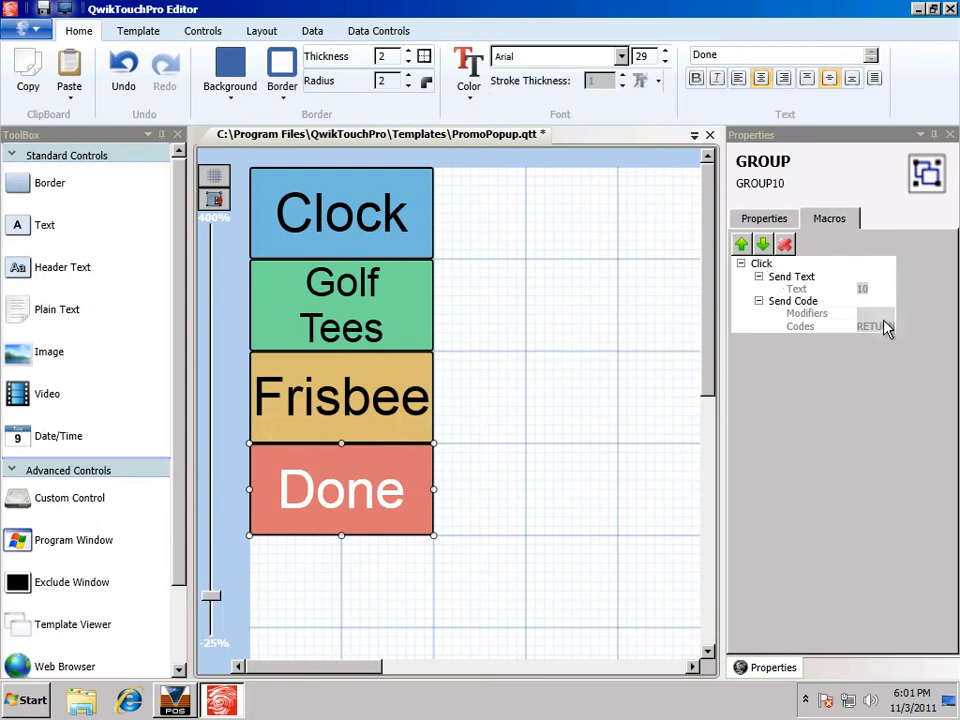
Delete all macros copied onto the Done button
click(196, 32)
click(265, 83)
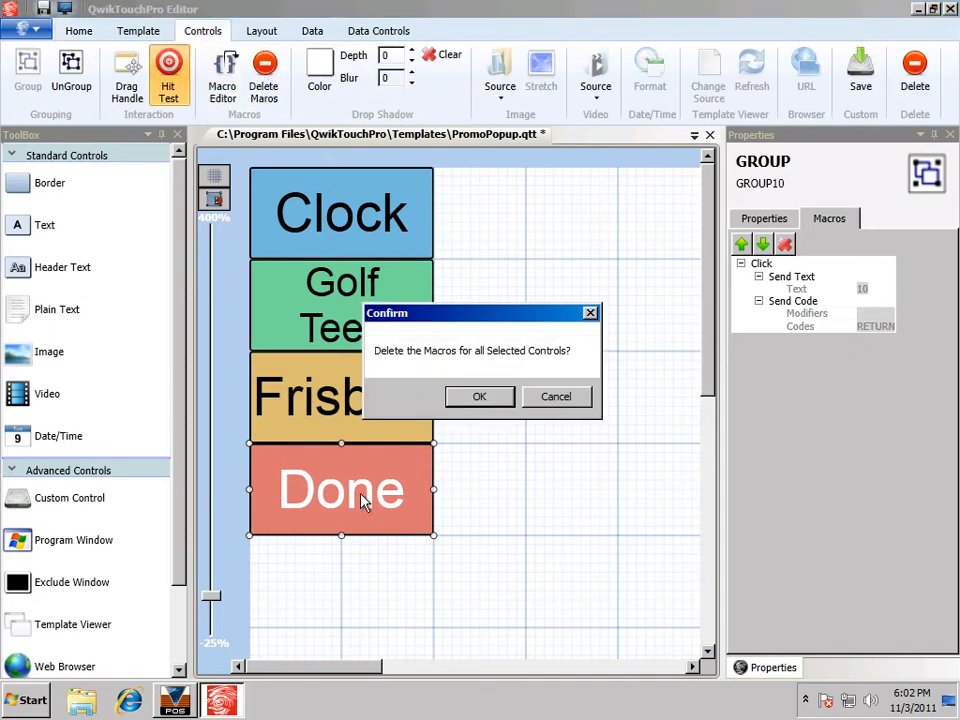
click(481, 397)
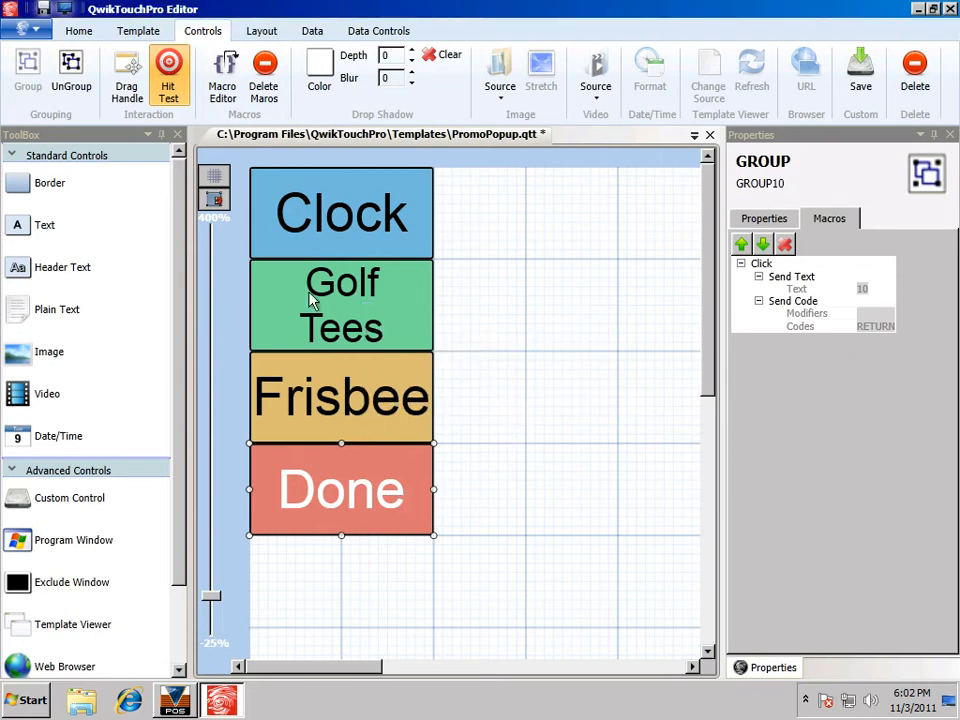
Add a Click macro to the Done button with target QwikTouchPro and action Close Template
click(222, 75)
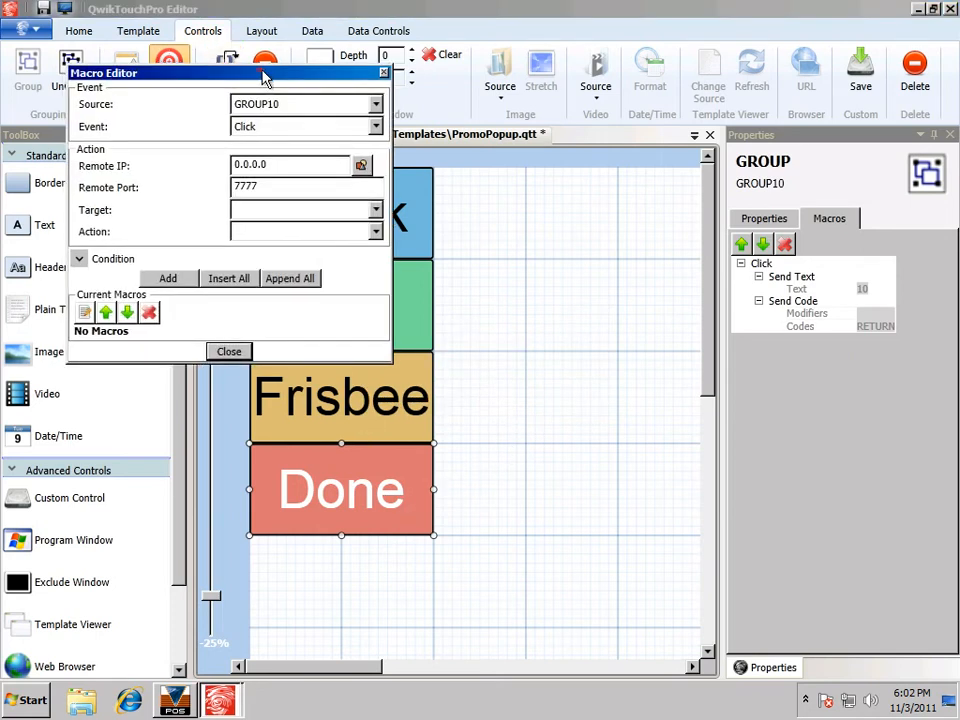
drag(265, 78, 659, 117)
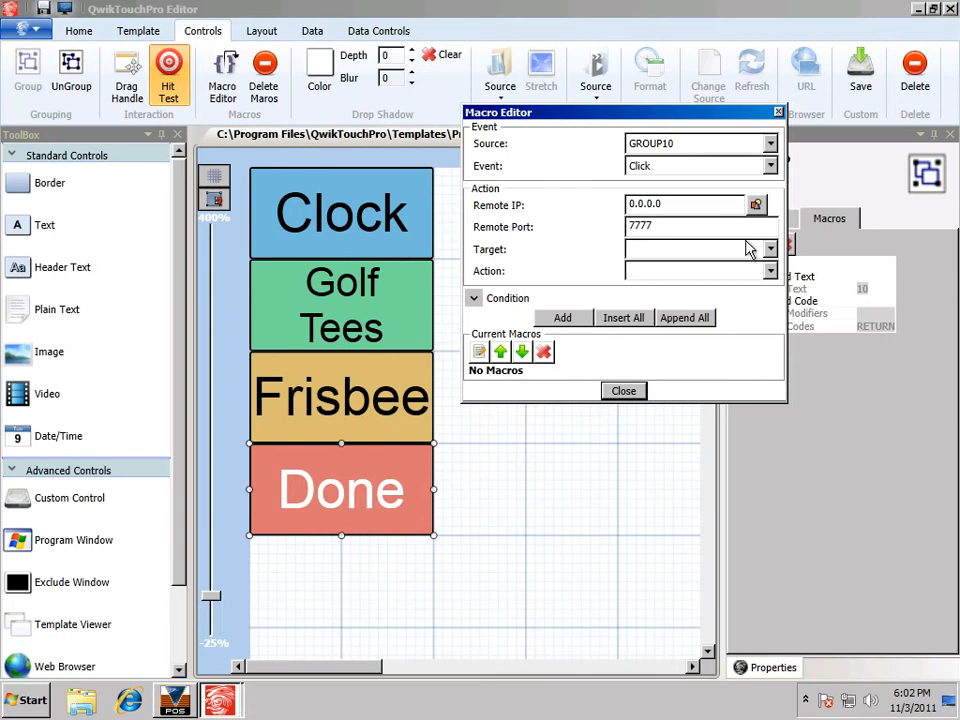
drag(640, 117, 635, 177)
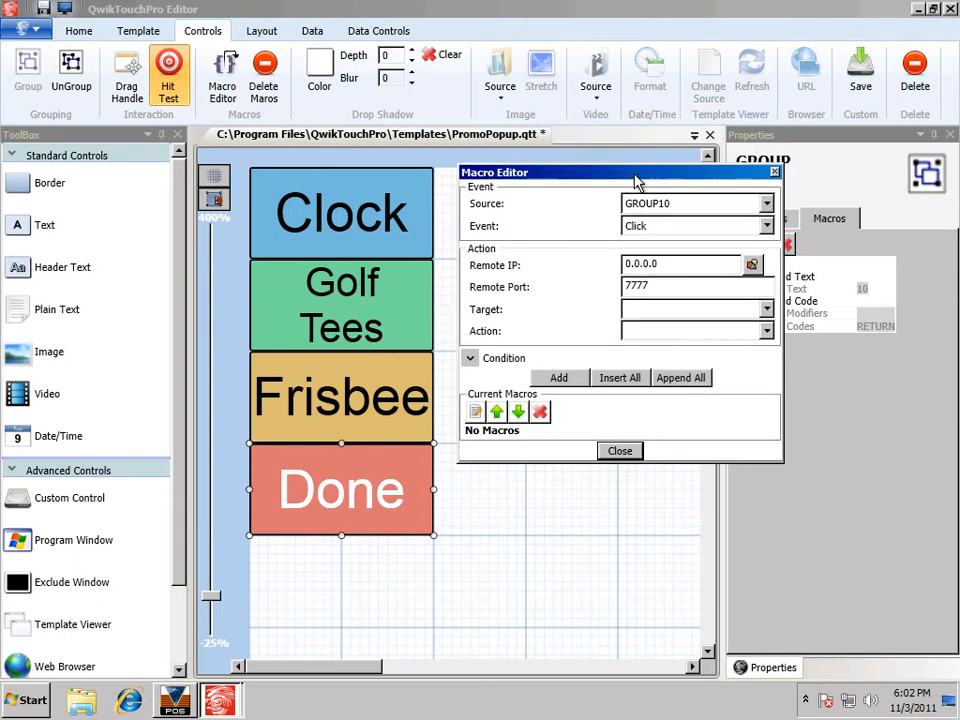
click(766, 309)
click(701, 353)
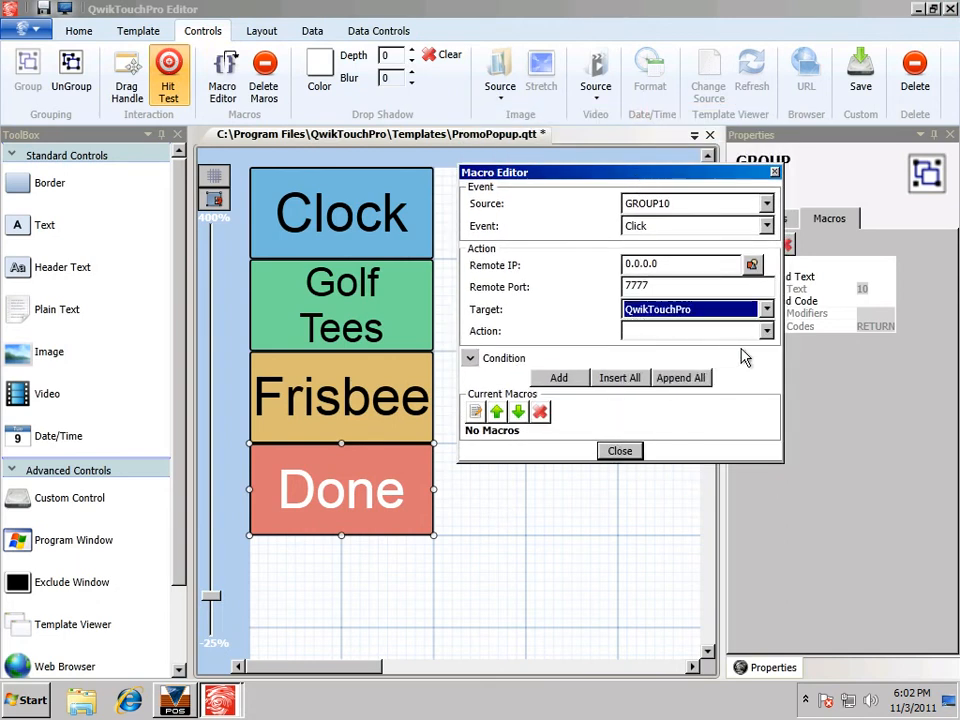
click(766, 331)
click(748, 349)
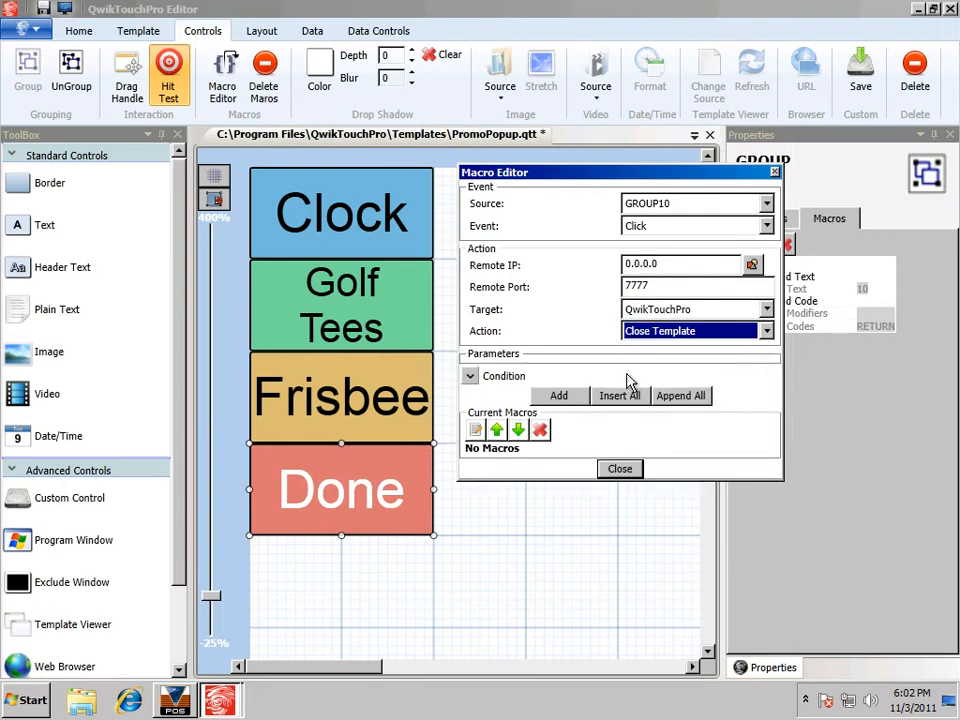
click(559, 396)
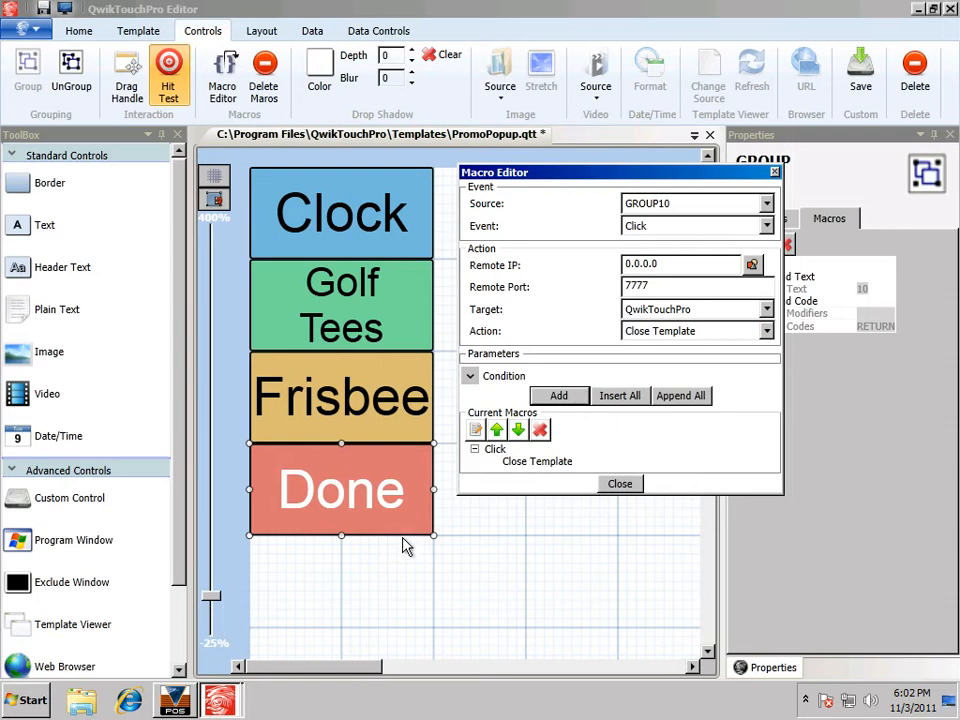
click(620, 485)
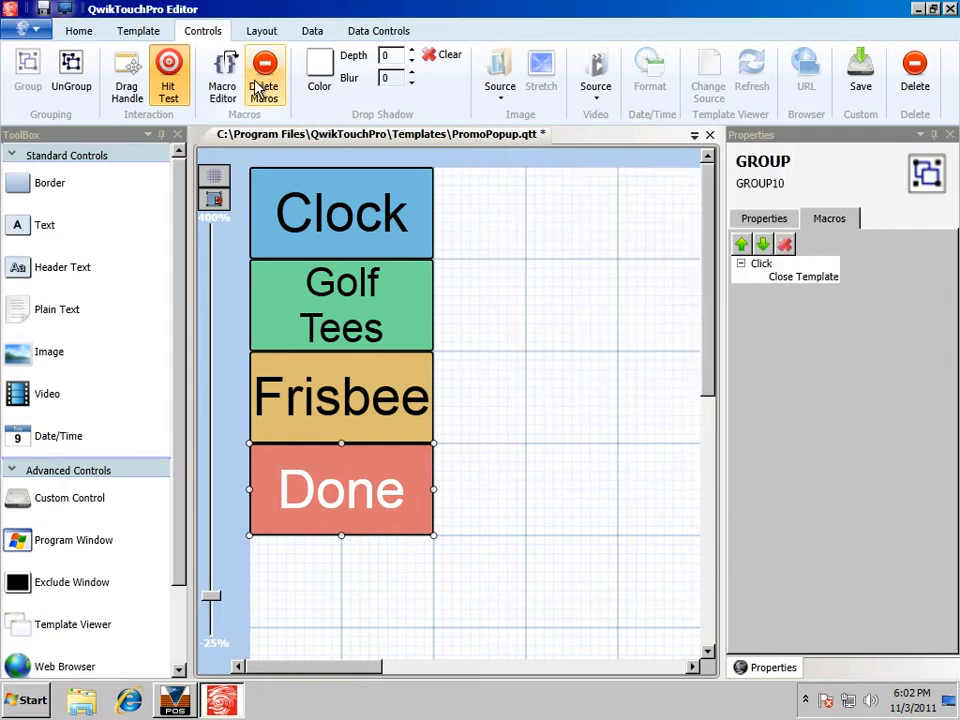
Save the PromoPopup template and preview the Standard16x11.qtt template
click(40, 32)
click(42, 36)
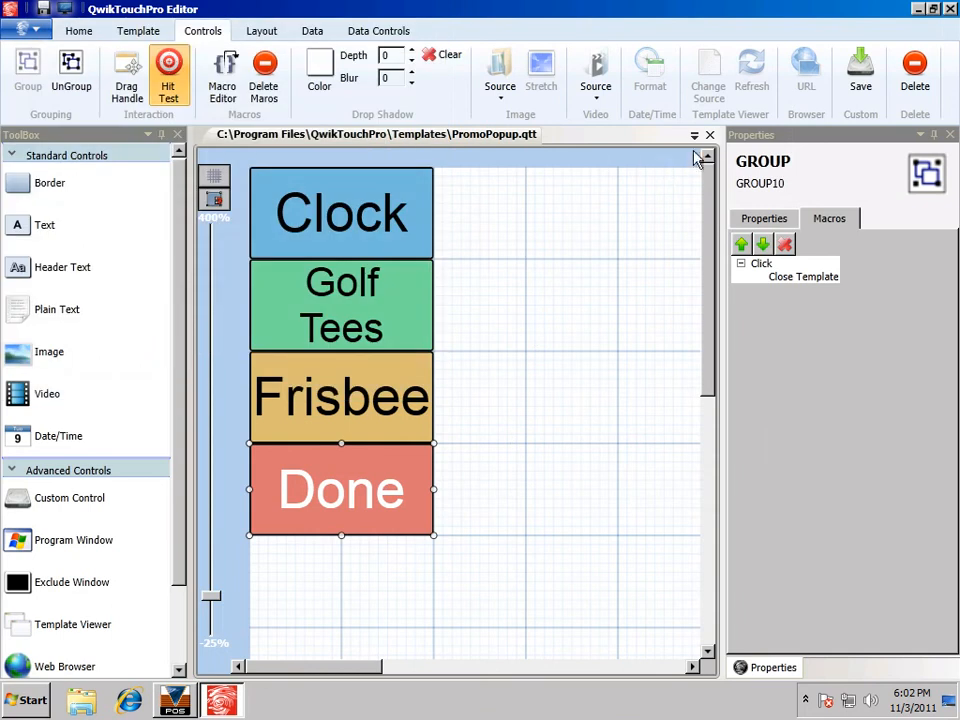
click(695, 135)
click(700, 169)
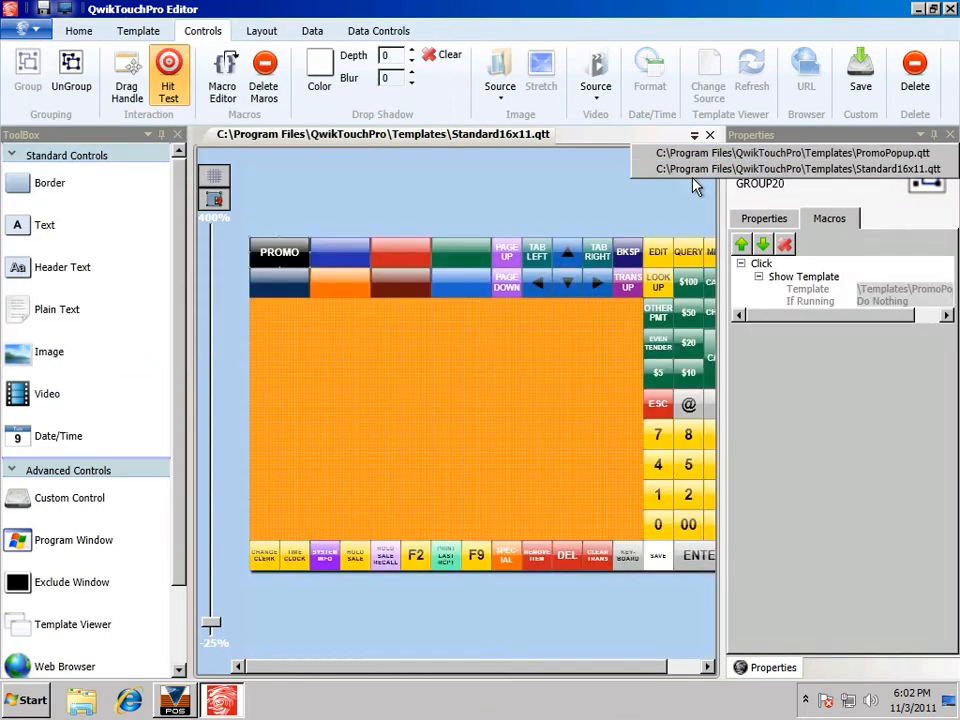
click(136, 31)
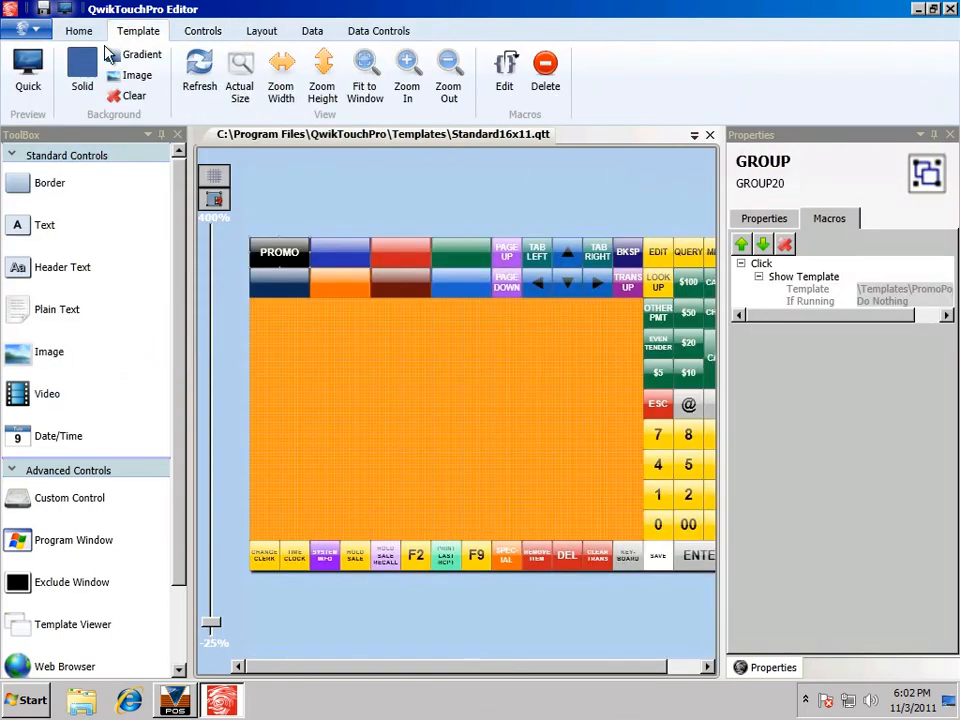
click(30, 70)
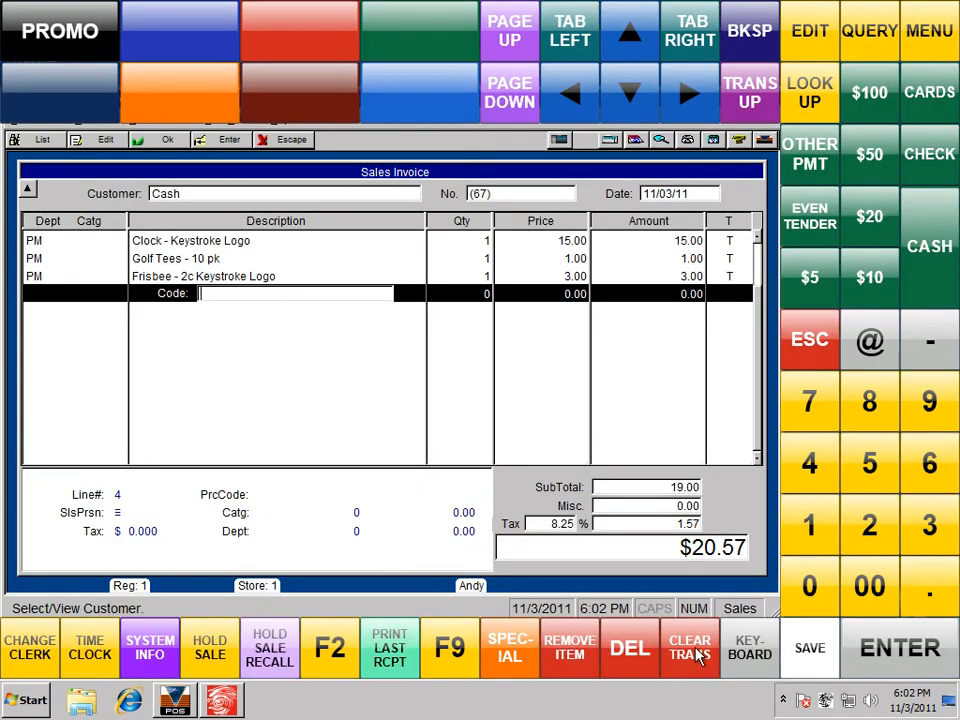
Clear the current sales transaction, and open the PROMO popup and close it with Done
click(698, 655)
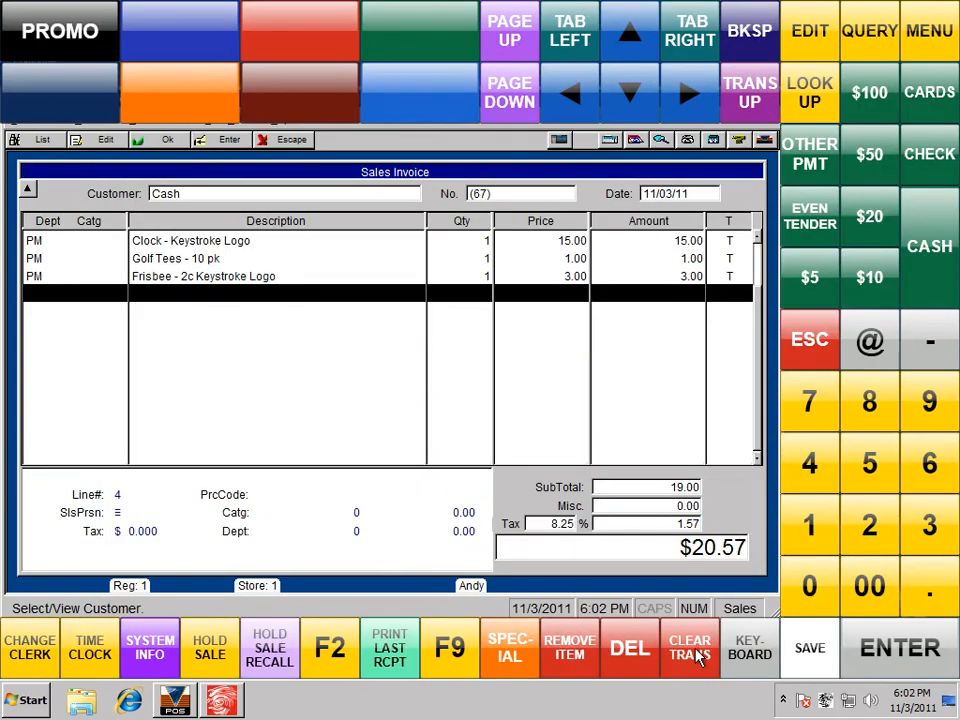
click(812, 342)
click(820, 345)
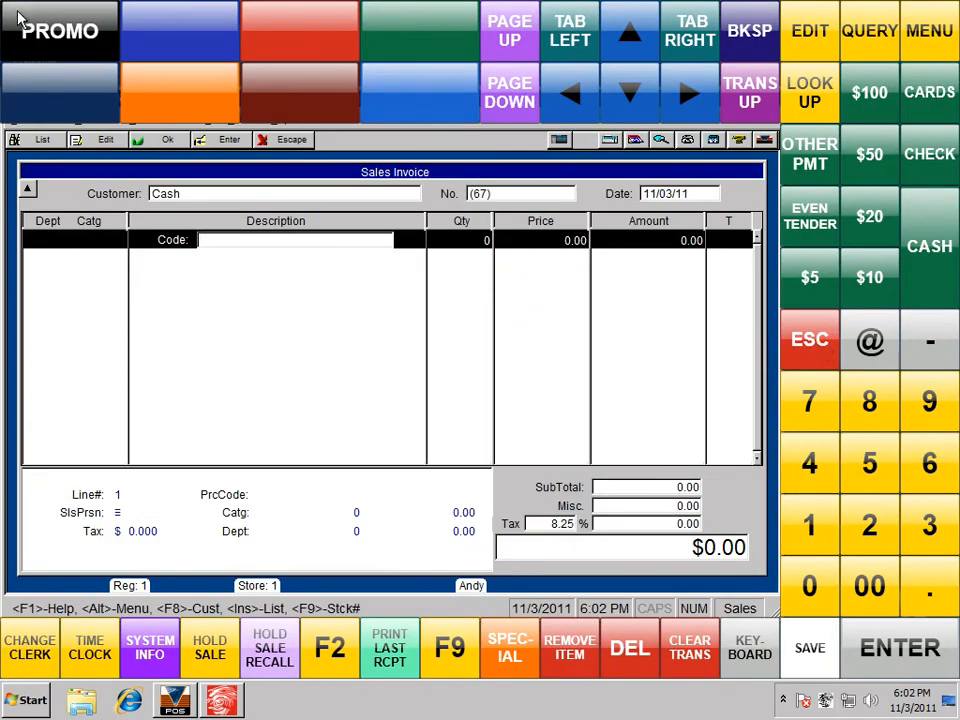
click(55, 40)
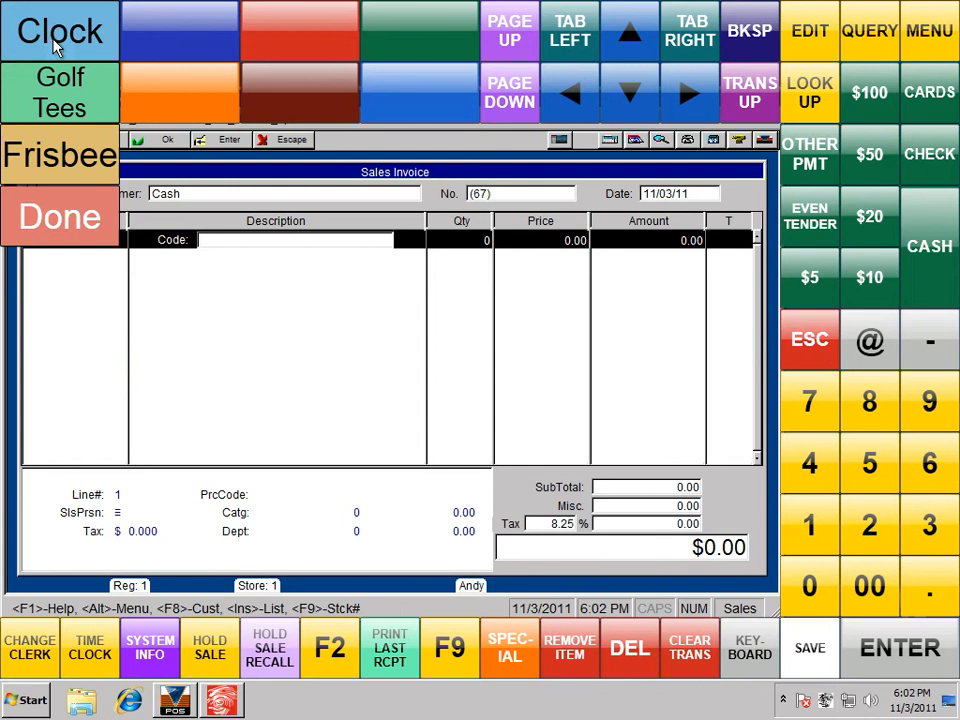
click(82, 226)
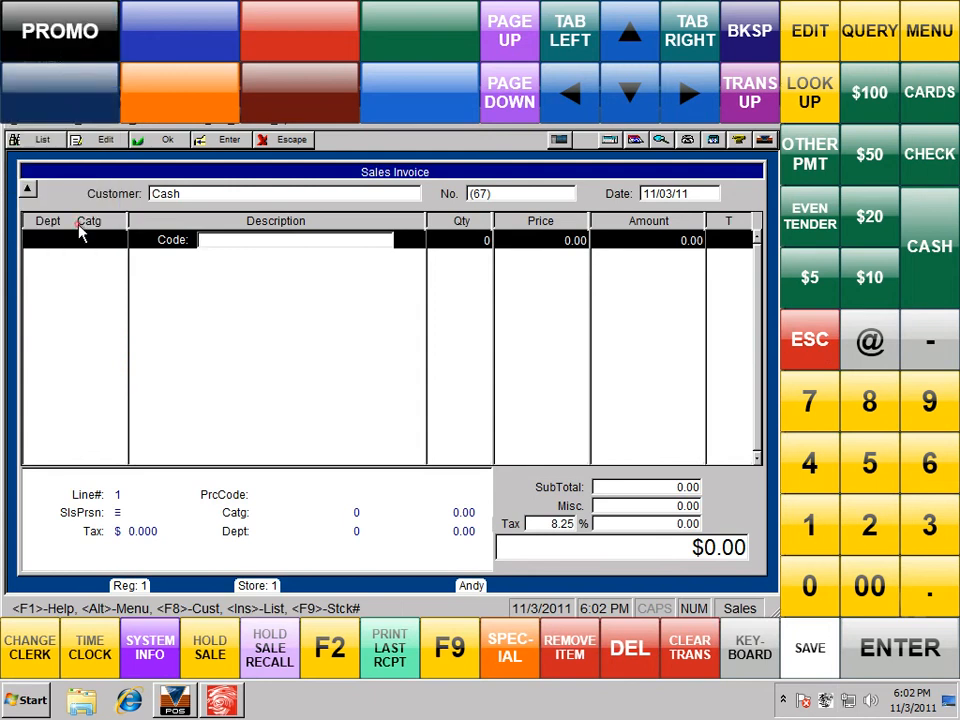
Ring up Frisbee and Golf Tees from the PROMO popup and Clock from a reopened popup, closing each with Done
click(55, 42)
click(72, 150)
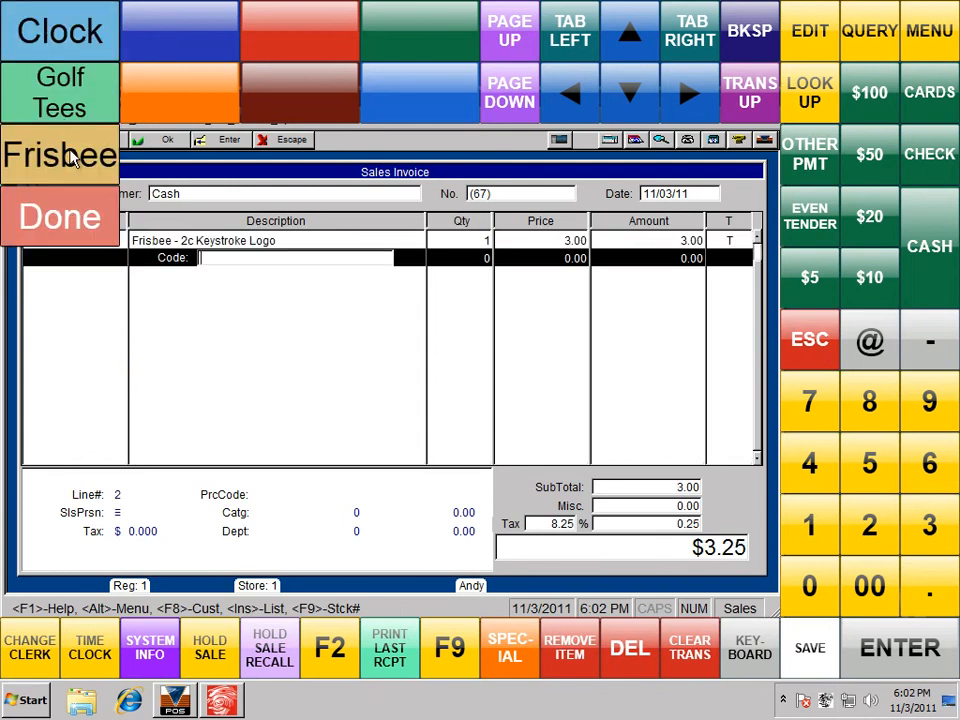
click(50, 88)
click(86, 236)
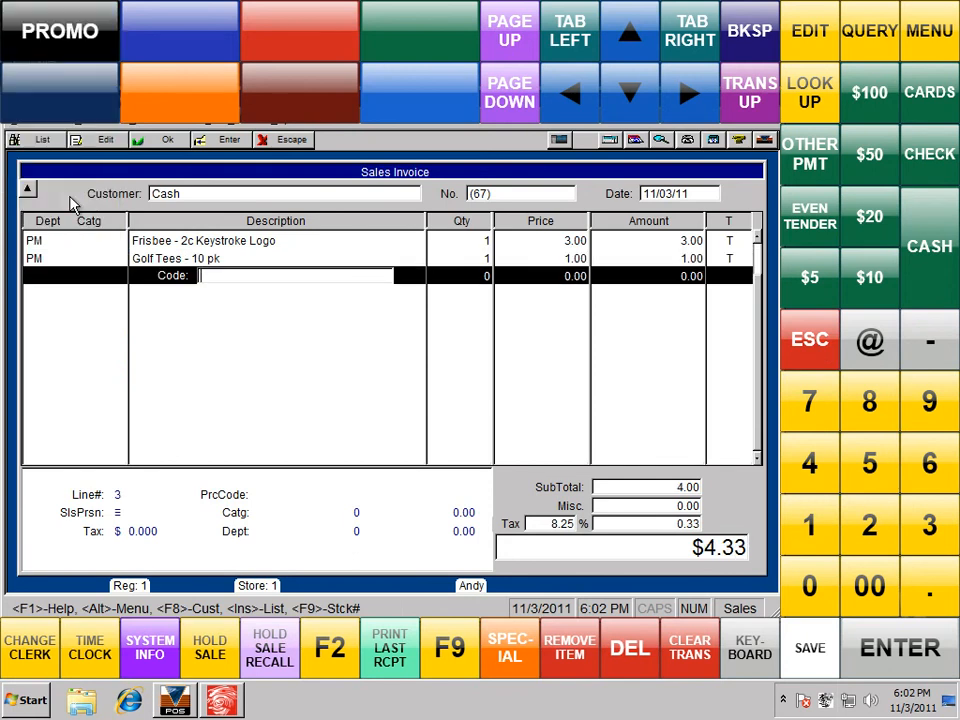
click(50, 32)
click(68, 52)
click(90, 236)
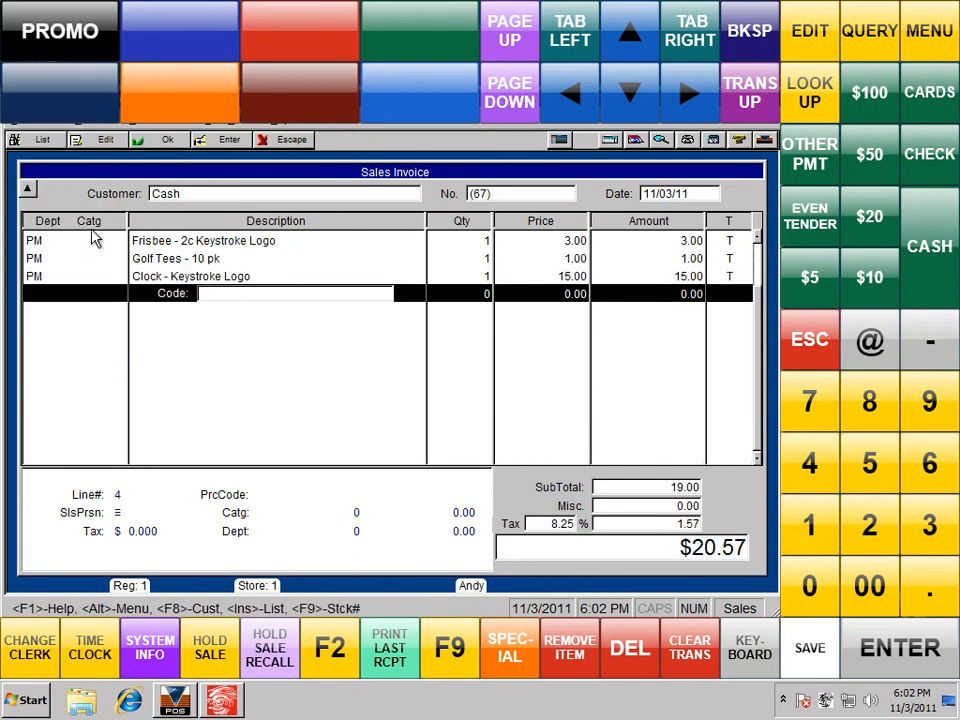
Exit the running preview and switch the editor back to the PromoPopup.qtt template
right_click(826, 700)
click(828, 682)
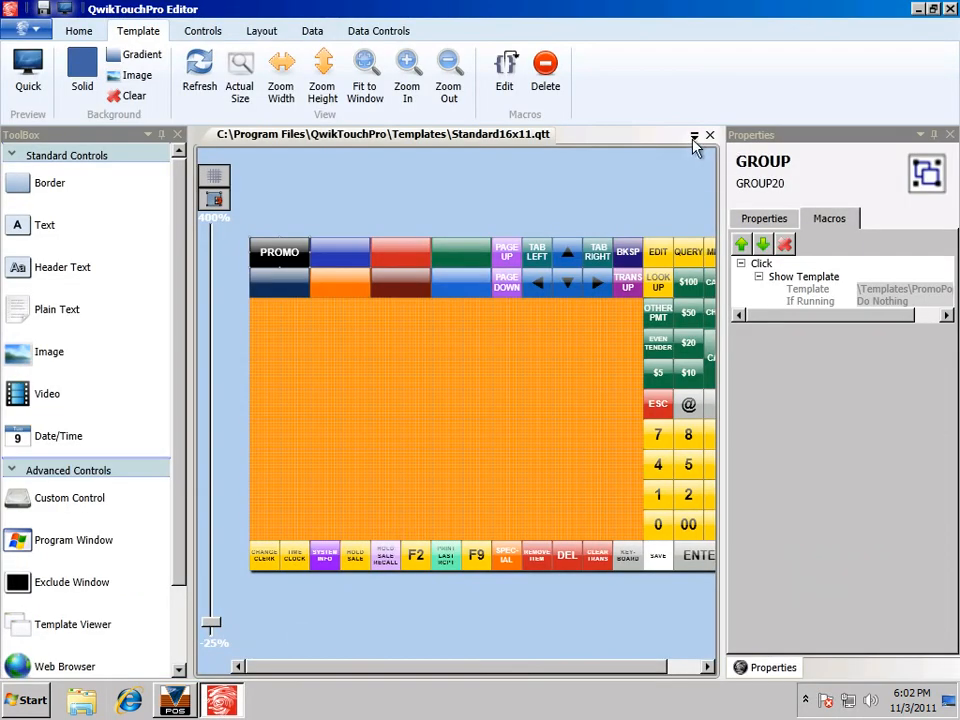
click(694, 135)
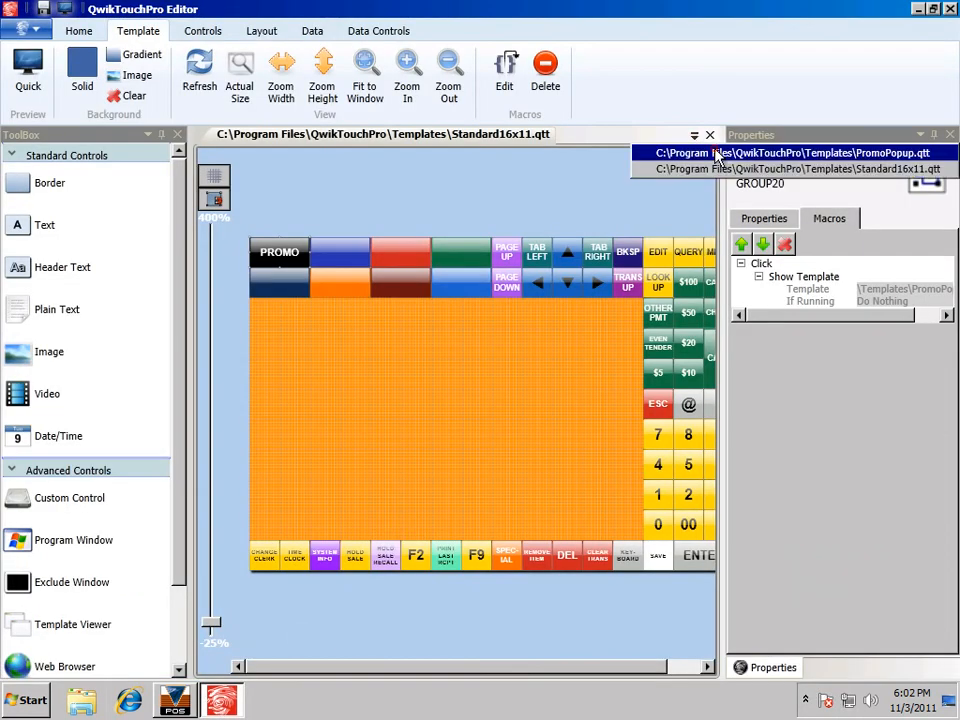
click(716, 153)
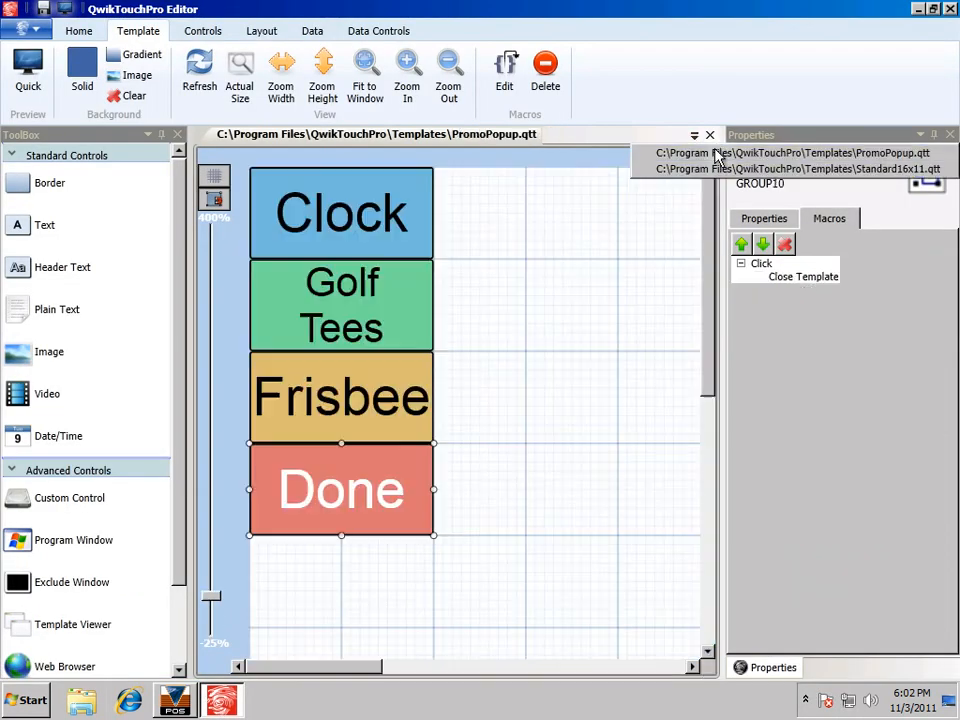
Duplicate the Clock, Golf Tees and Frisbee buttons together into a second column beside the originals
click(472, 404)
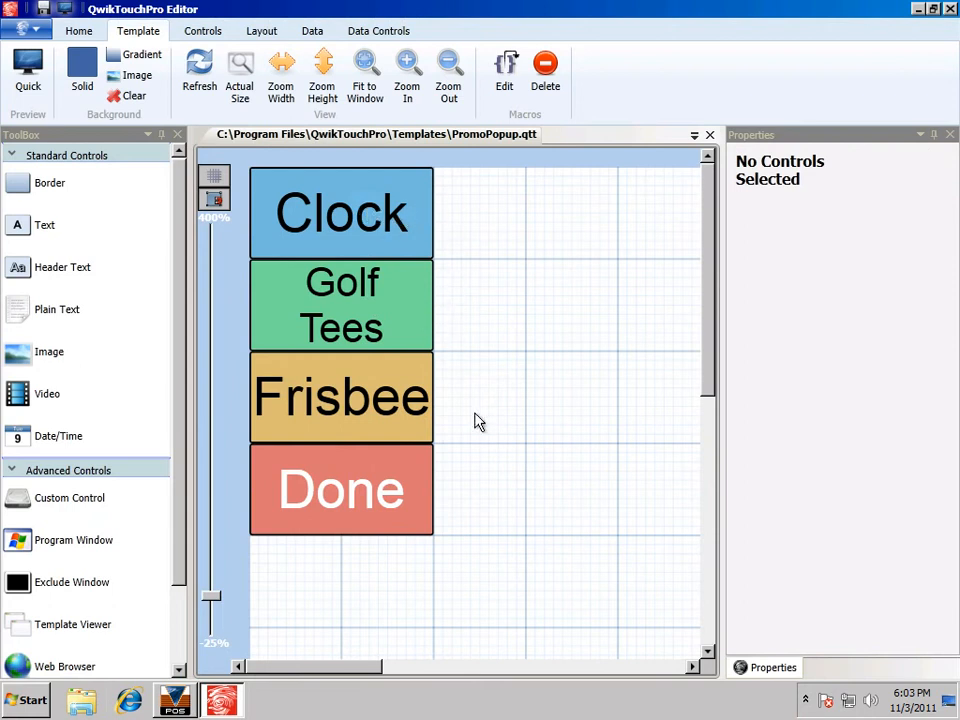
drag(455, 416, 372, 234)
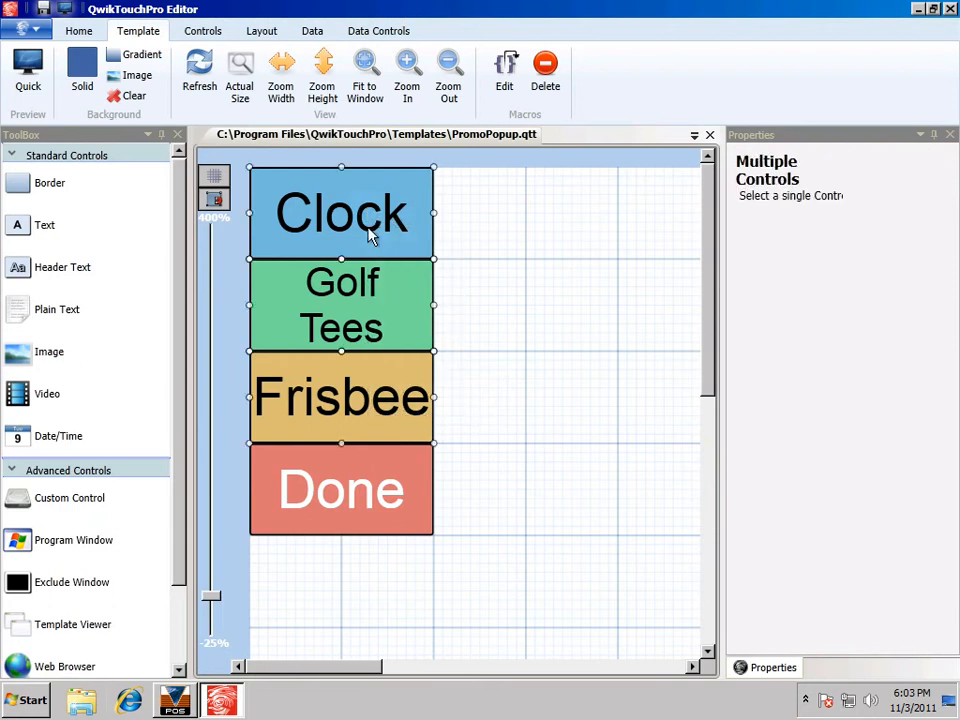
click(79, 30)
click(28, 68)
click(69, 66)
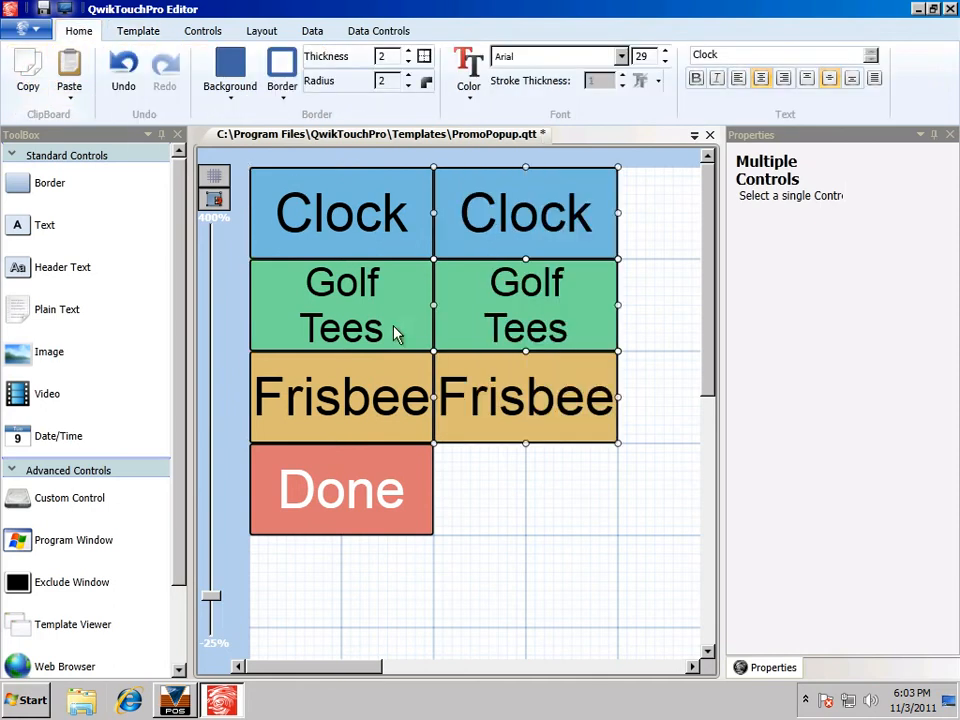
click(642, 328)
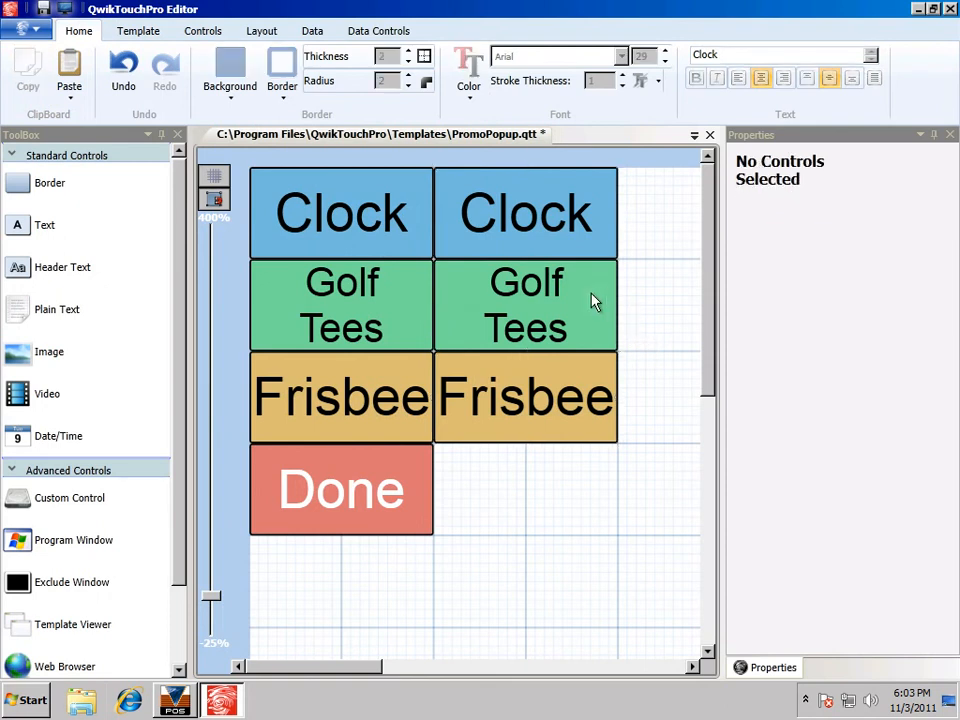
Add a QwikTouchPro Close Template action to the click macro of the second-column Clock button
click(536, 235)
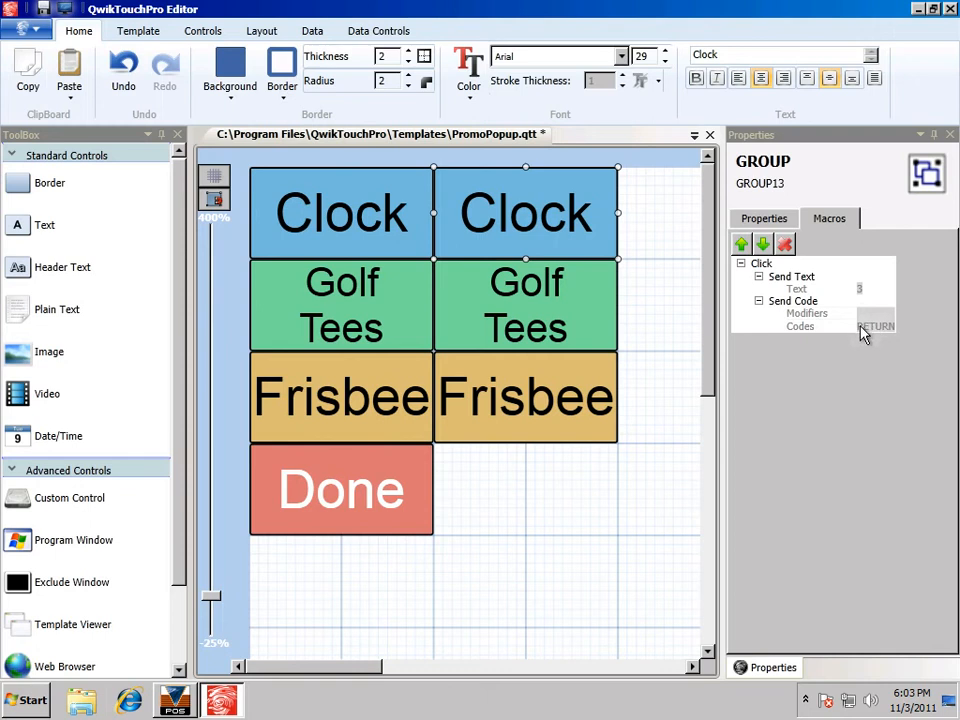
click(202, 31)
click(229, 66)
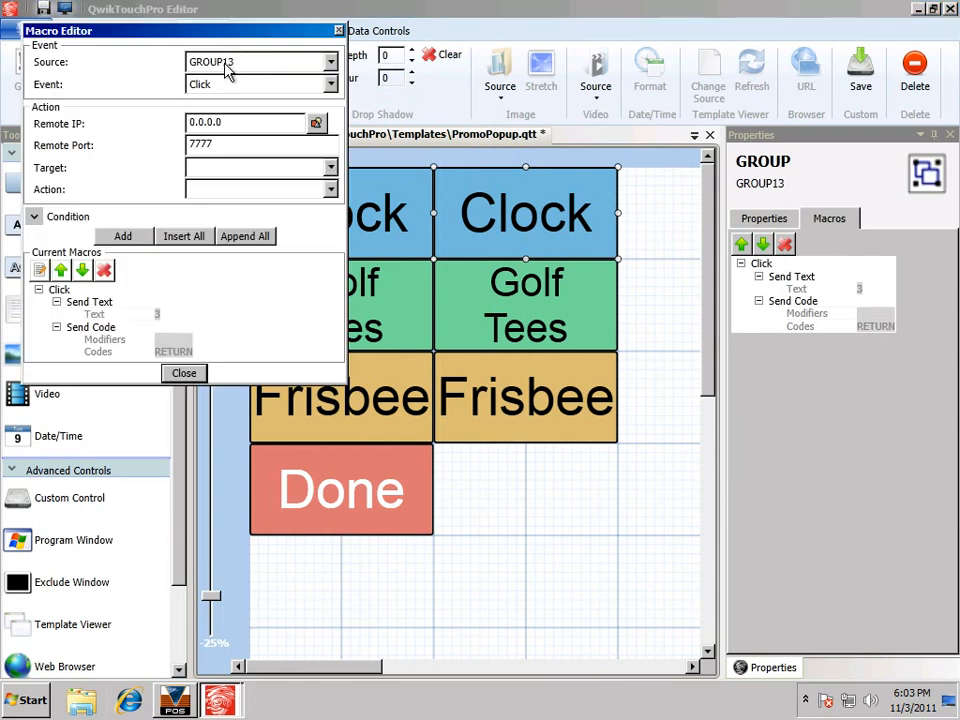
click(330, 167)
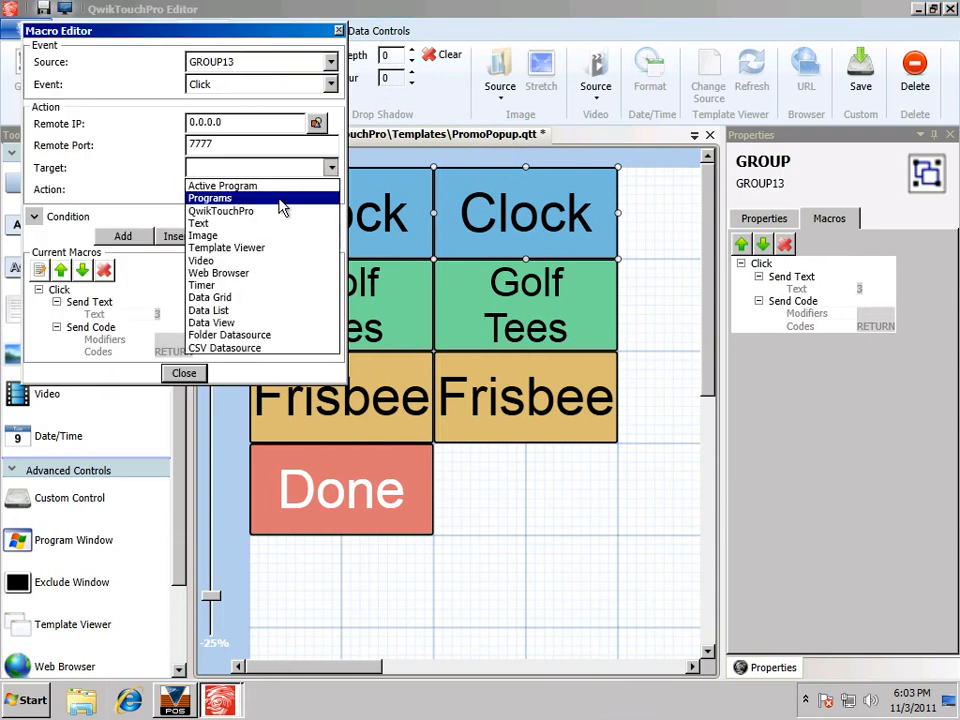
click(268, 211)
click(331, 190)
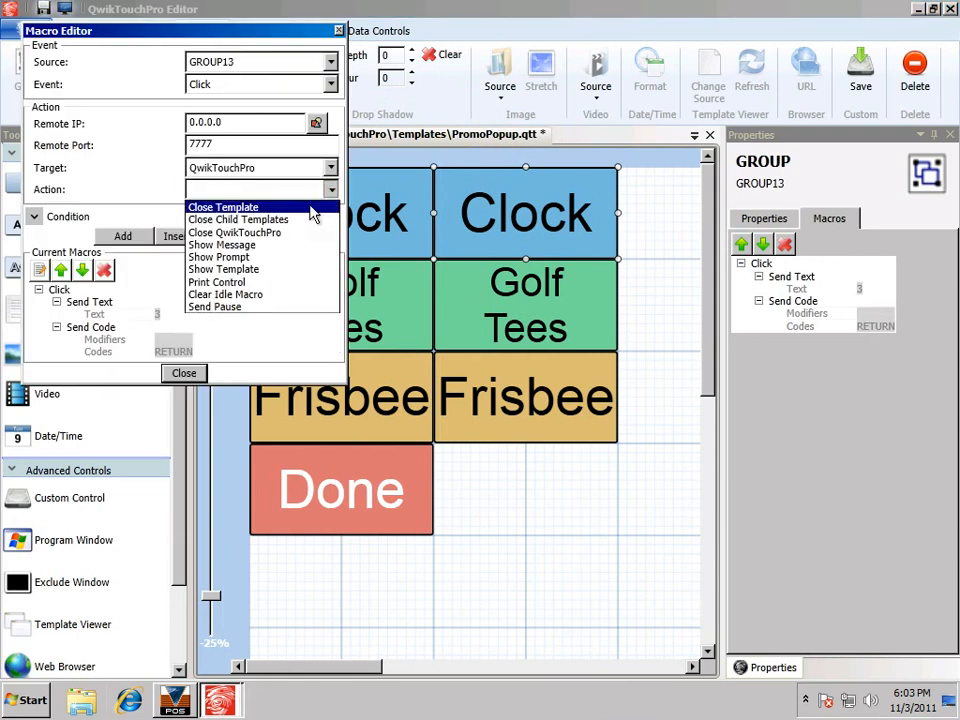
click(312, 207)
click(135, 254)
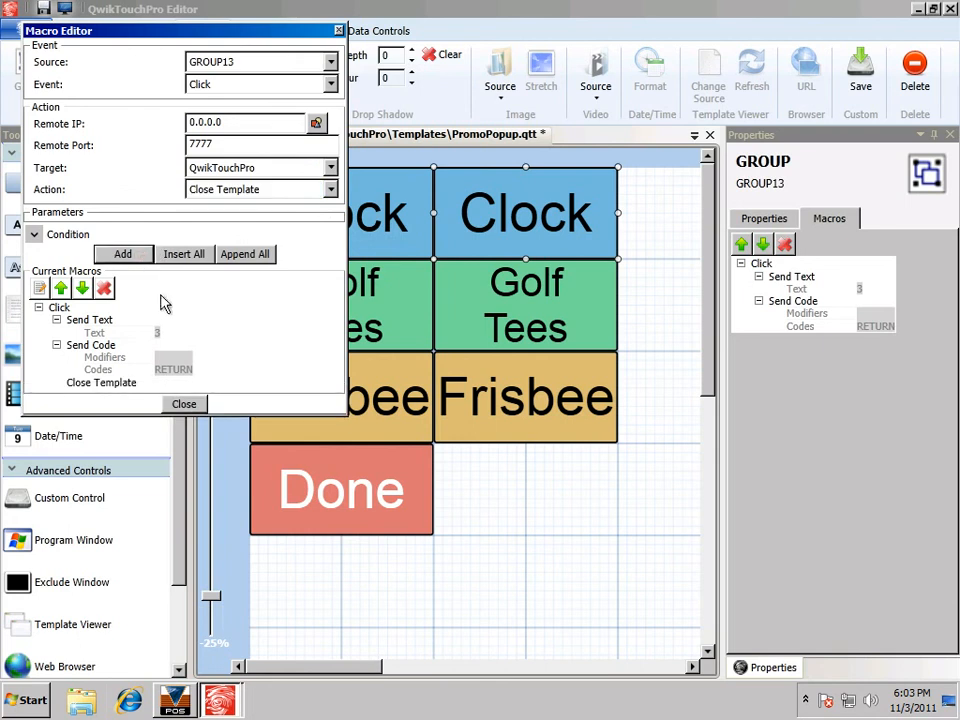
click(185, 405)
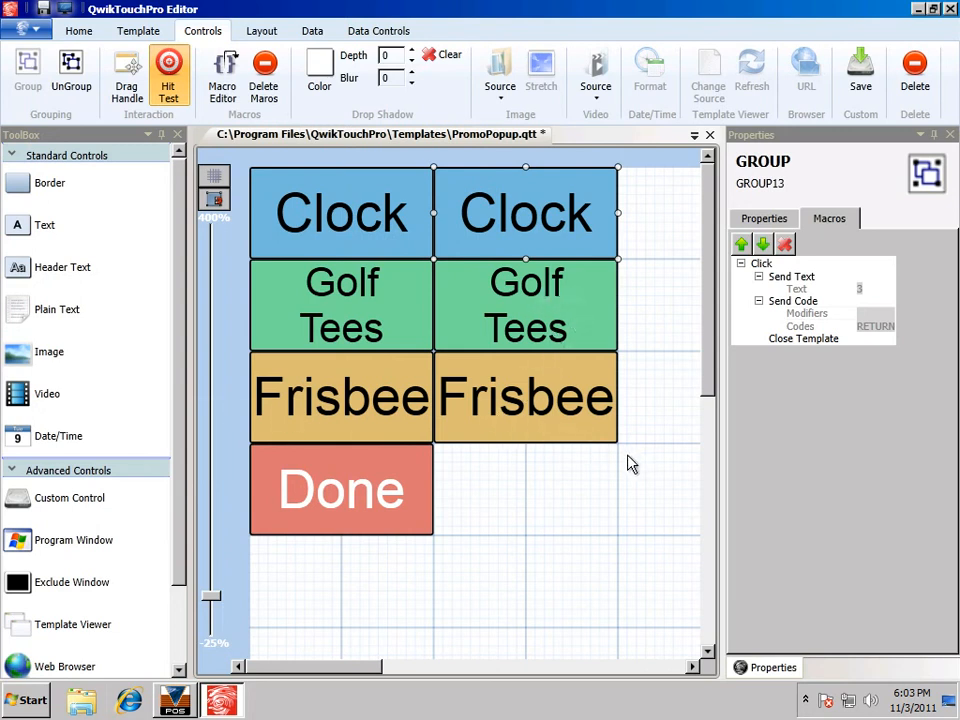
Append a QwikTouchPro Close Template action to the second-column Golf Tees and Frisbee click macros together, and check the macros of all three second-column buttons
drag(628, 469, 588, 347)
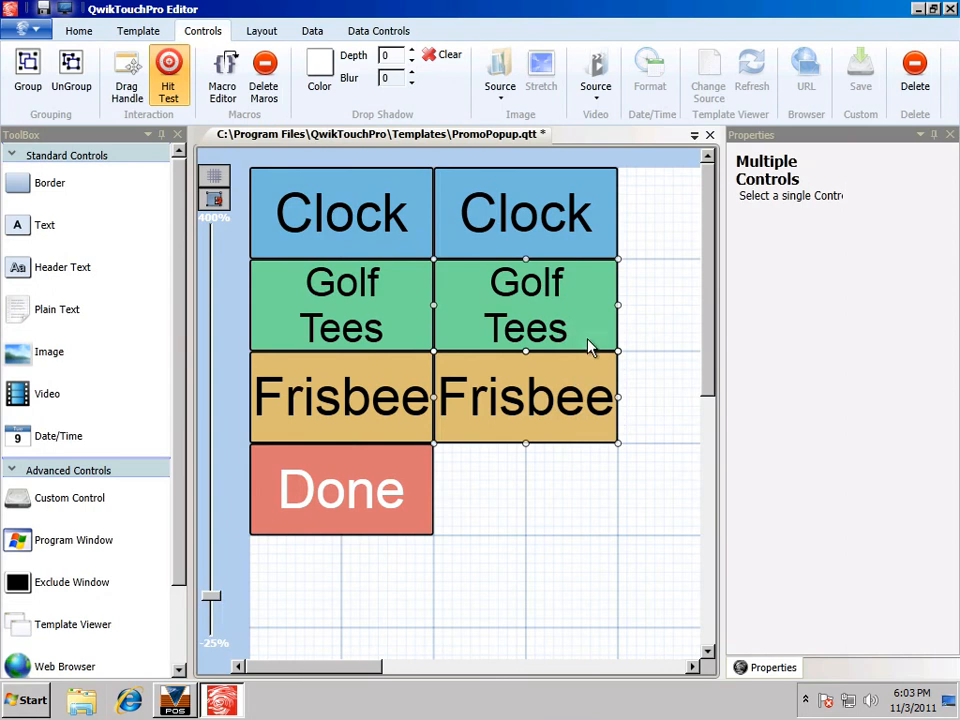
click(223, 80)
drag(352, 77, 827, 184)
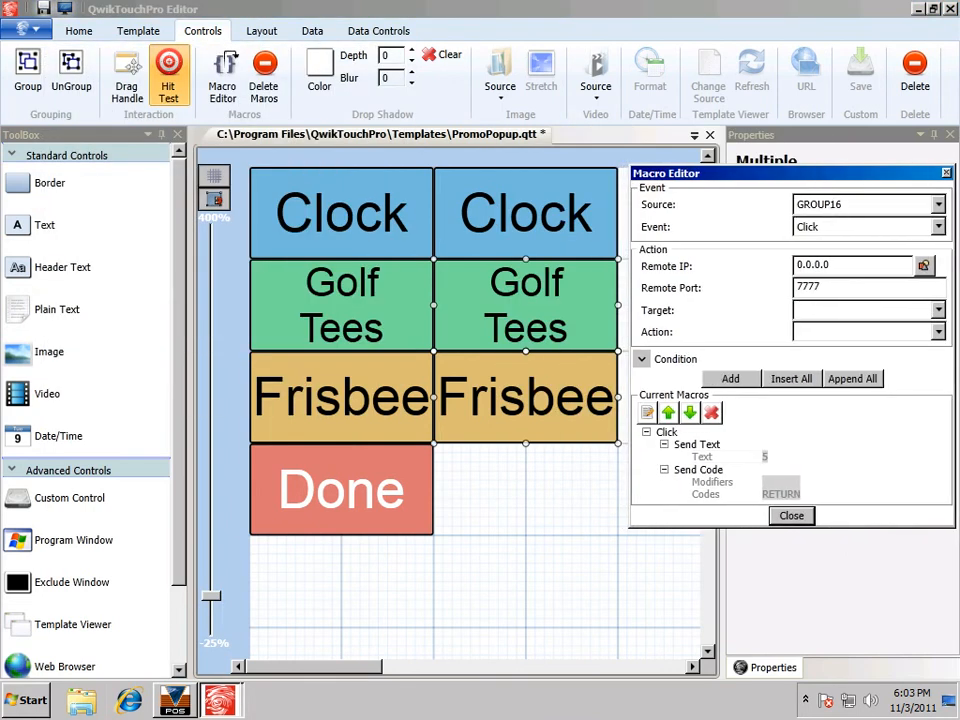
click(812, 311)
click(828, 353)
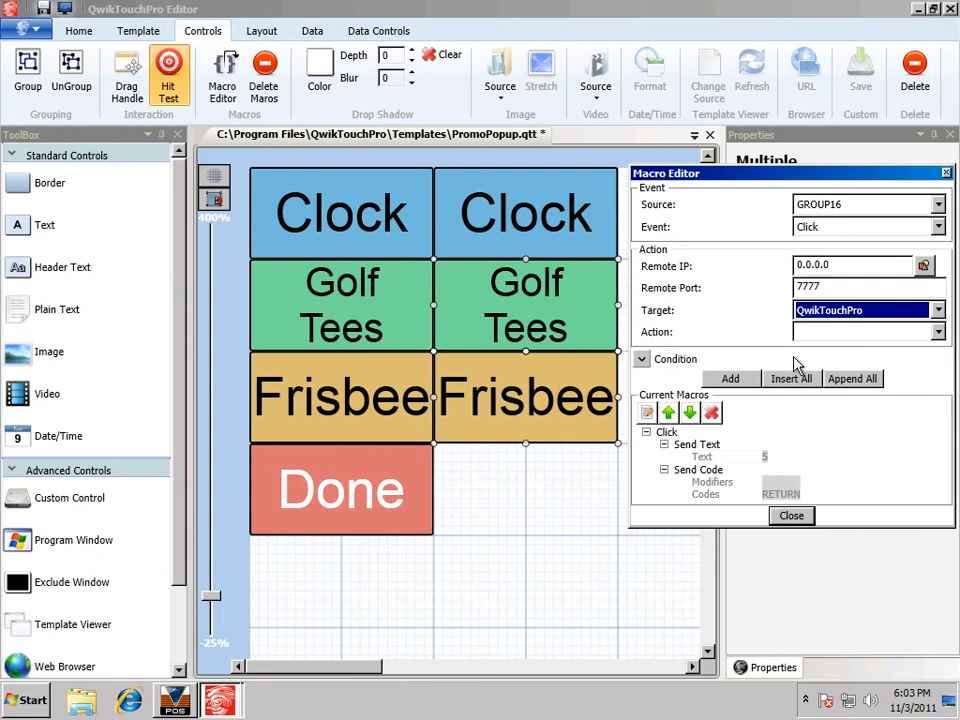
click(860, 332)
click(836, 352)
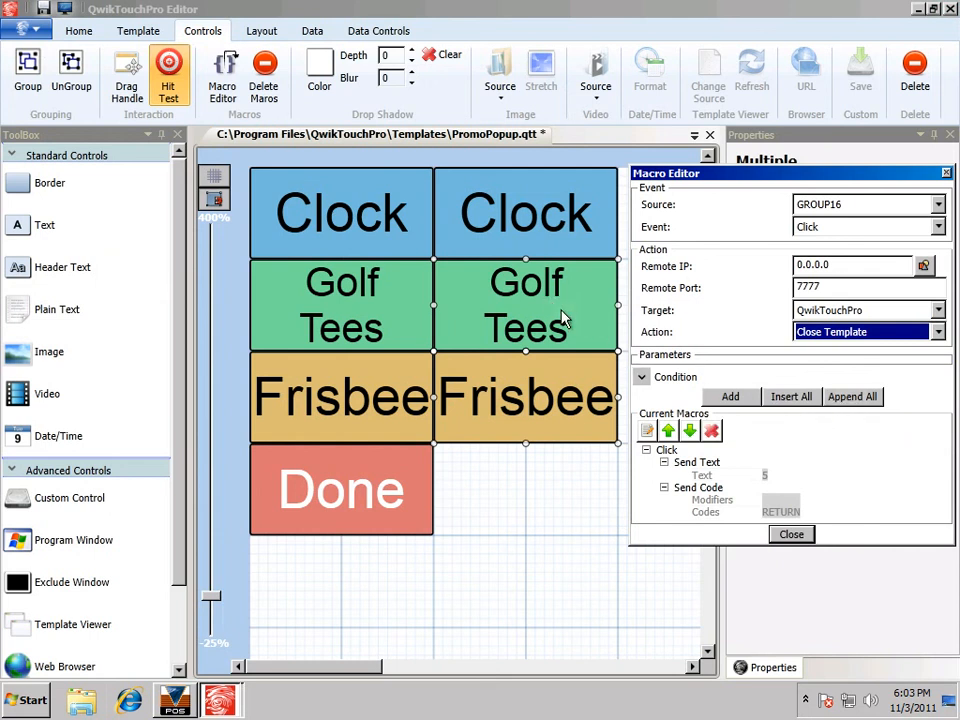
click(852, 397)
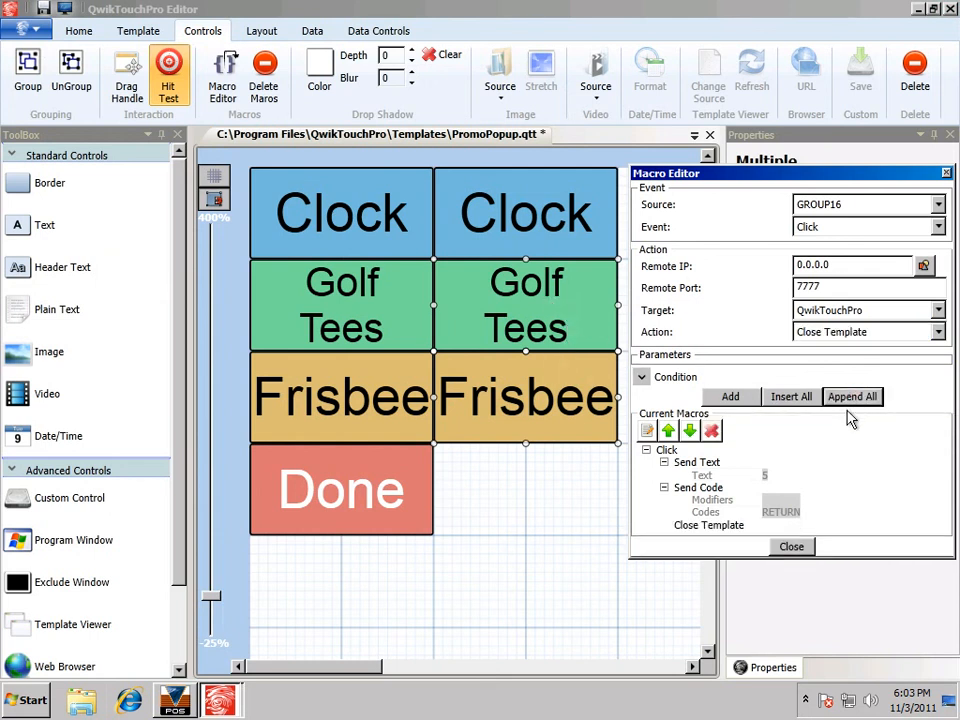
click(796, 558)
click(553, 238)
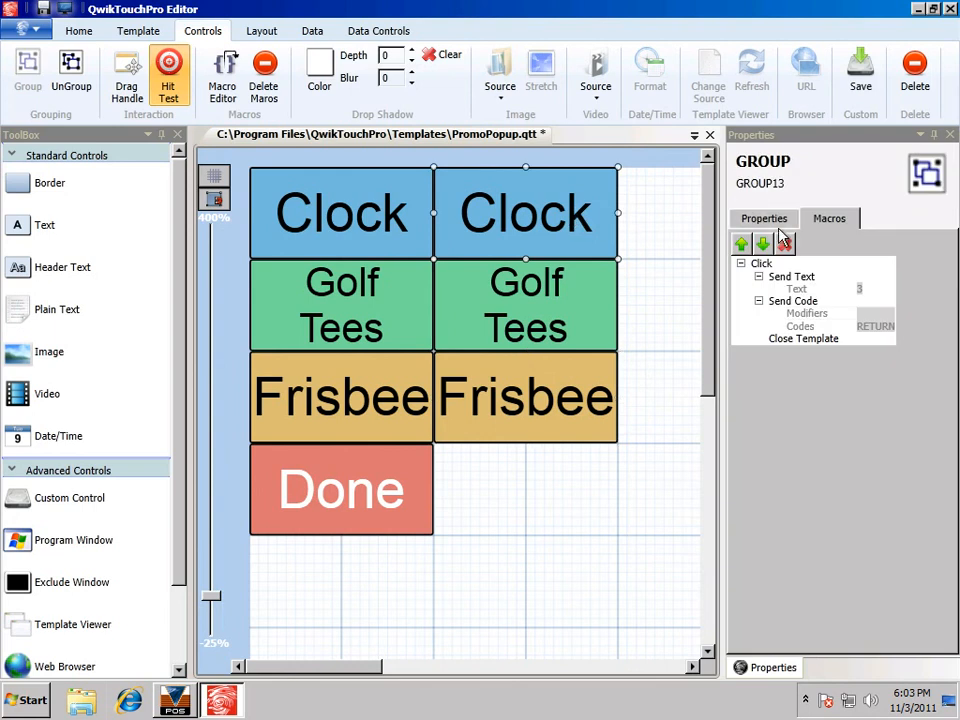
click(570, 314)
click(577, 398)
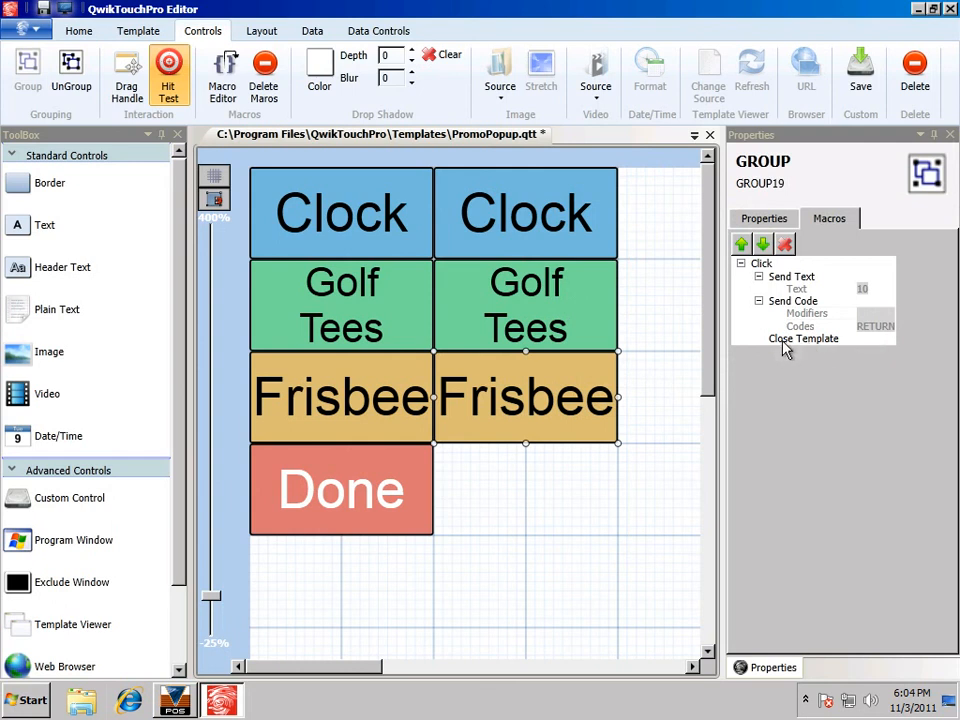
Save the PromoPopup.qtt template, and switch to Standard16x11.qtt and run it
click(24, 30)
click(40, 146)
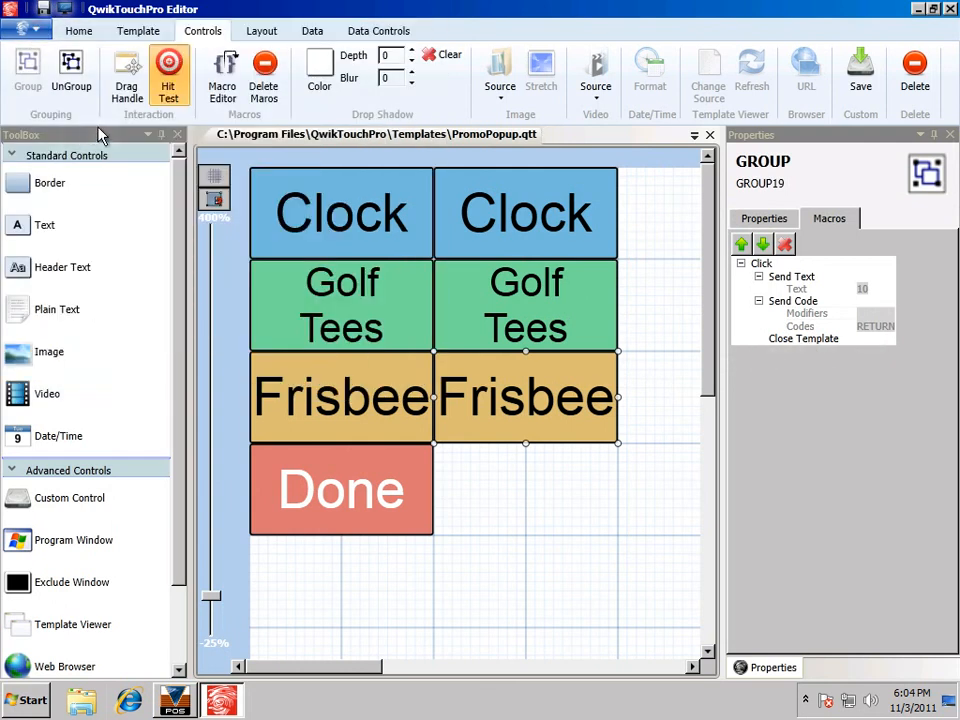
click(695, 137)
click(697, 169)
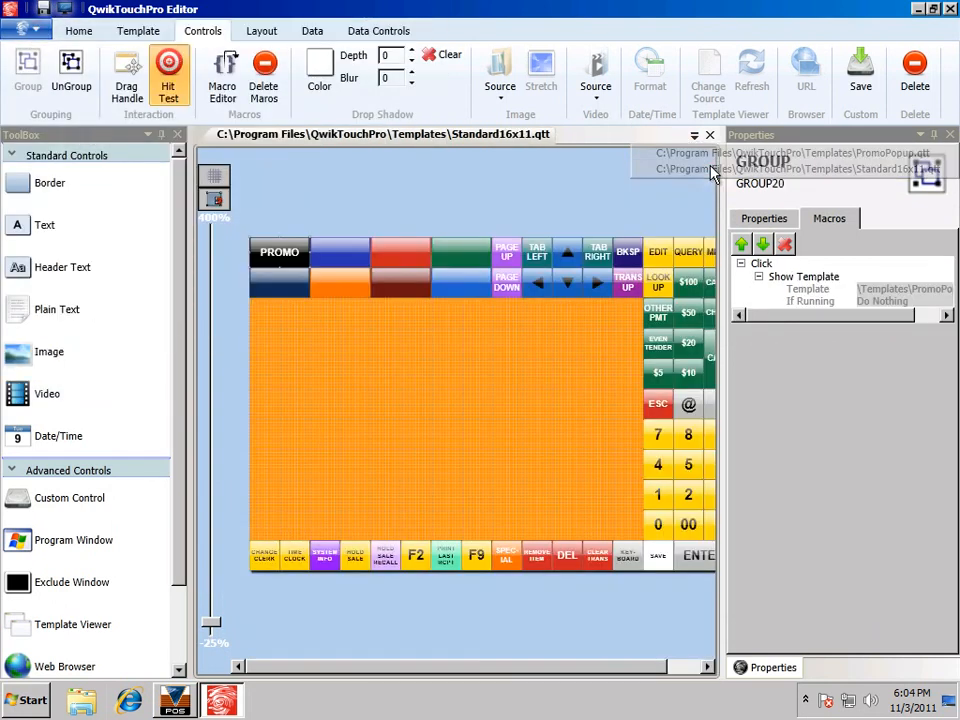
click(138, 31)
click(28, 68)
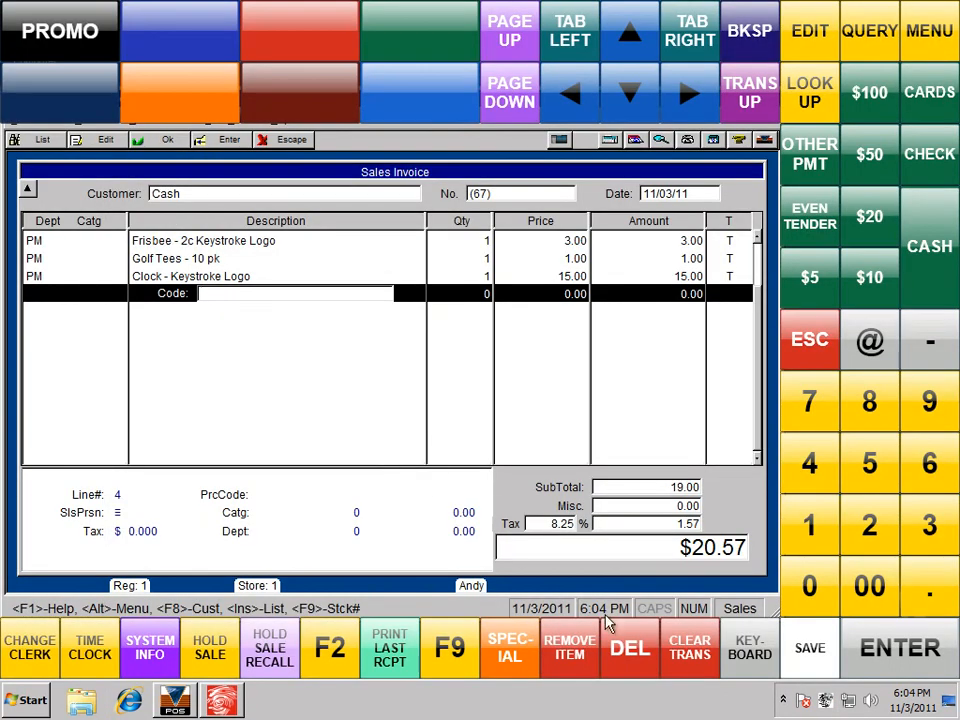
Clear the current sales transaction and dismiss the customer entry window to start an empty invoice
click(708, 645)
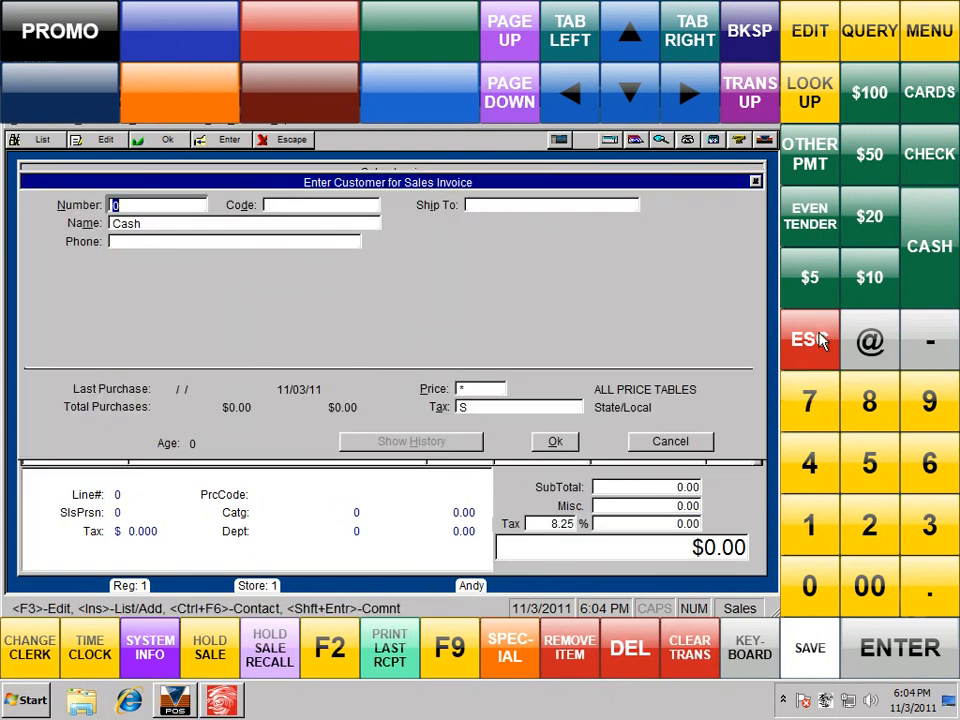
click(818, 340)
click(812, 340)
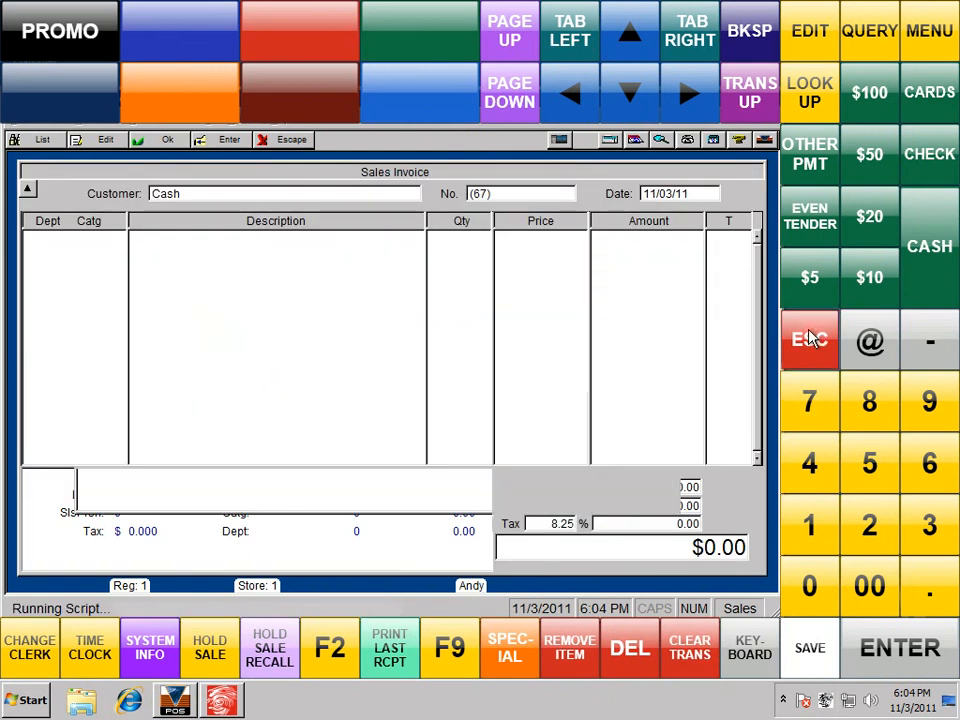
Ring up Clock, Golf Tees and Frisbee with the self-closing second-column buttons, reopening the PROMO popup for each item
click(79, 40)
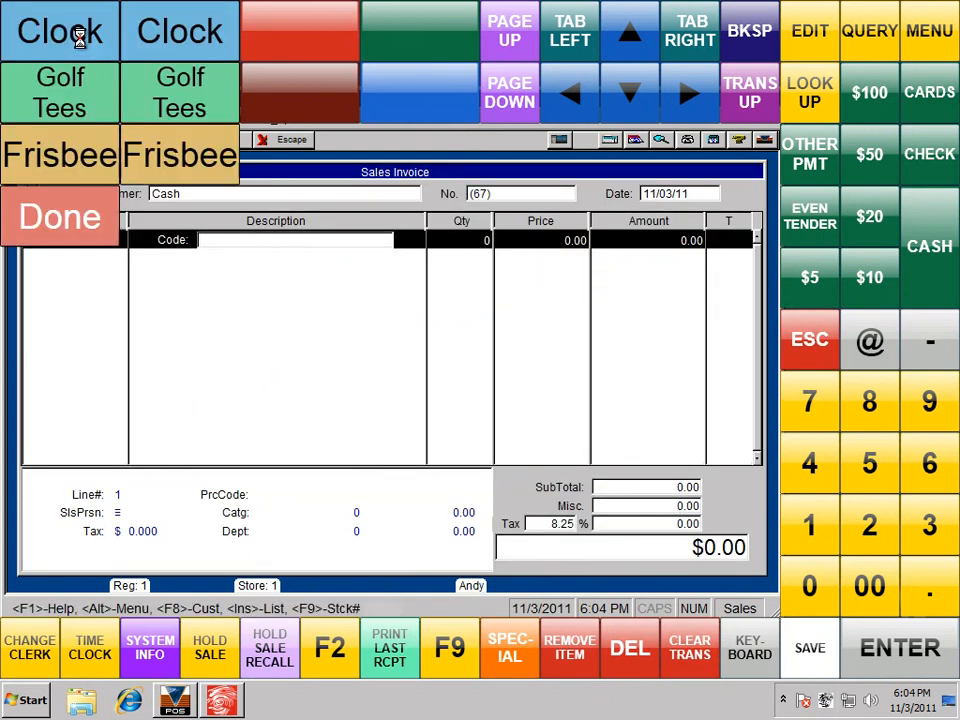
click(165, 38)
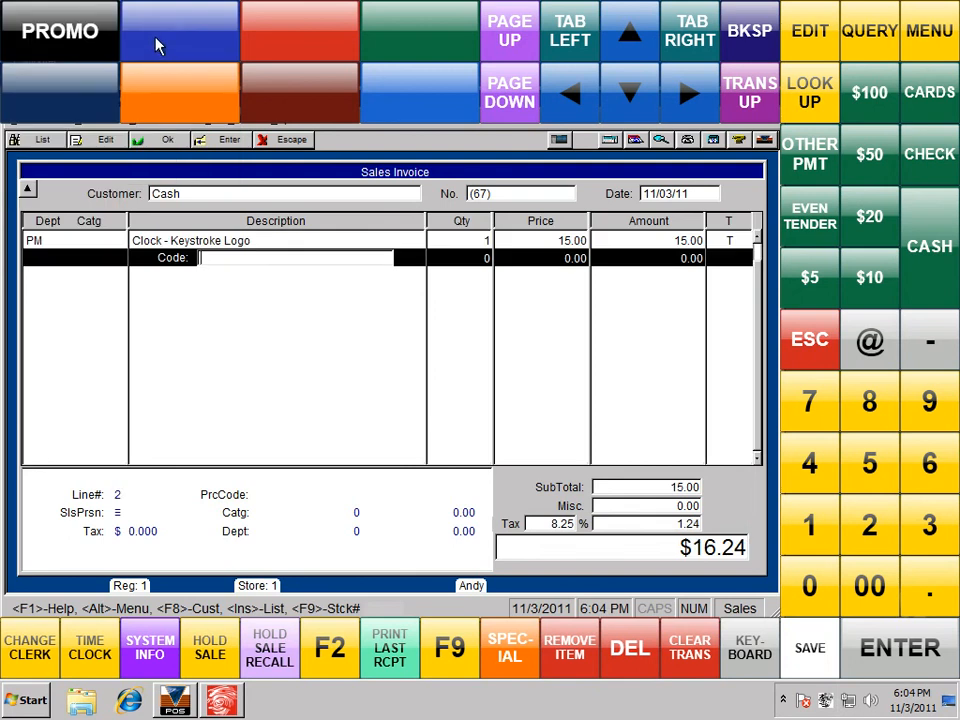
click(90, 27)
click(176, 106)
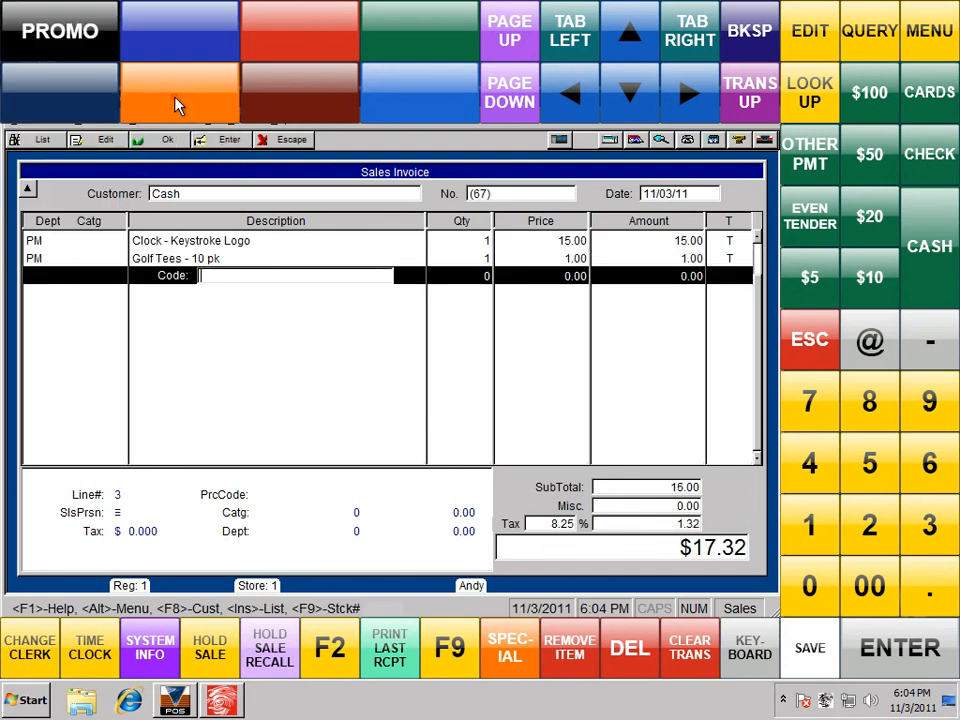
click(54, 46)
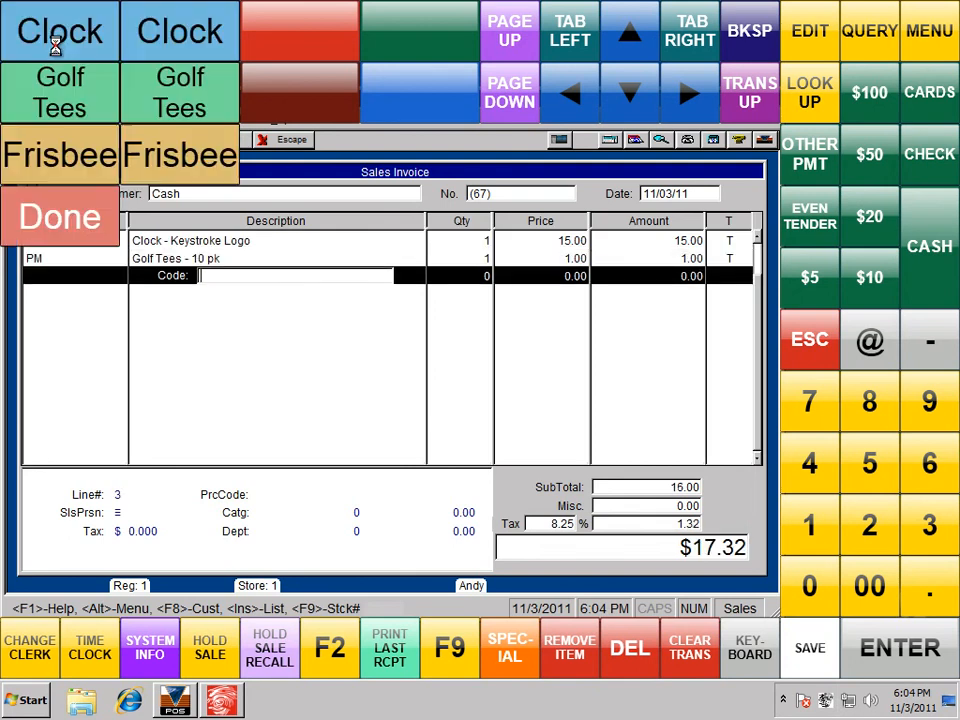
click(185, 160)
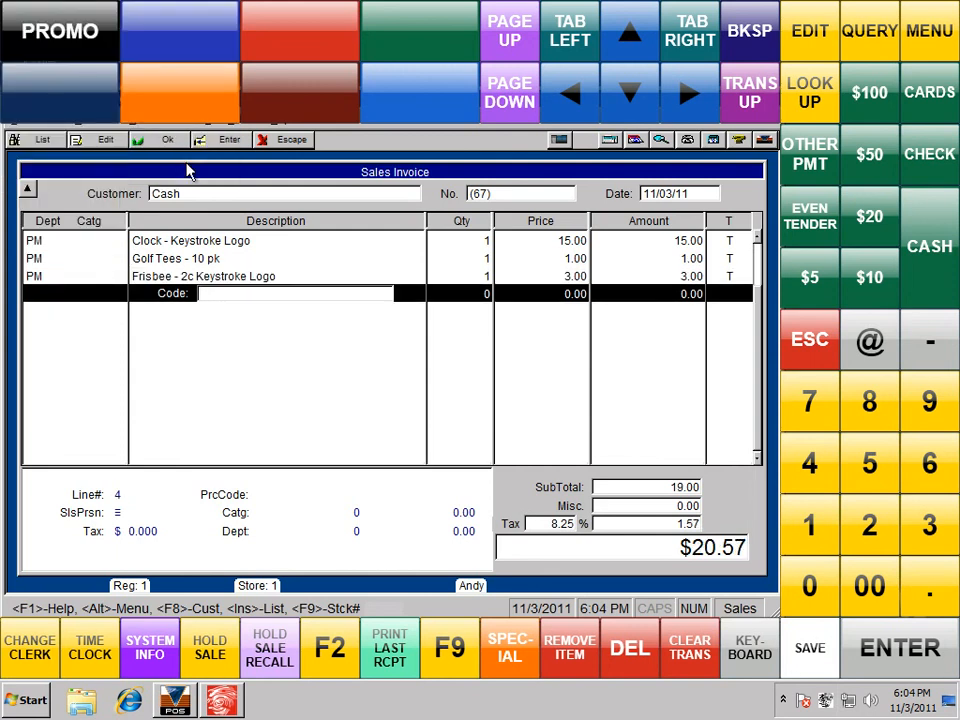